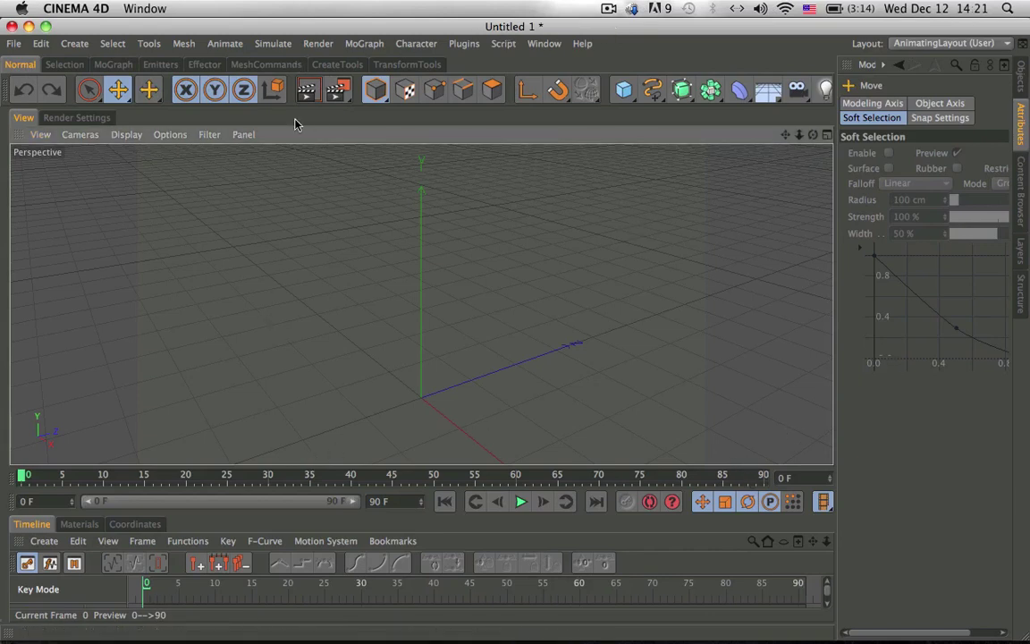
Show the tools grouped with Model mode and Move, switching to Scale and back to the Move tool.
drag(375, 89, 429, 179)
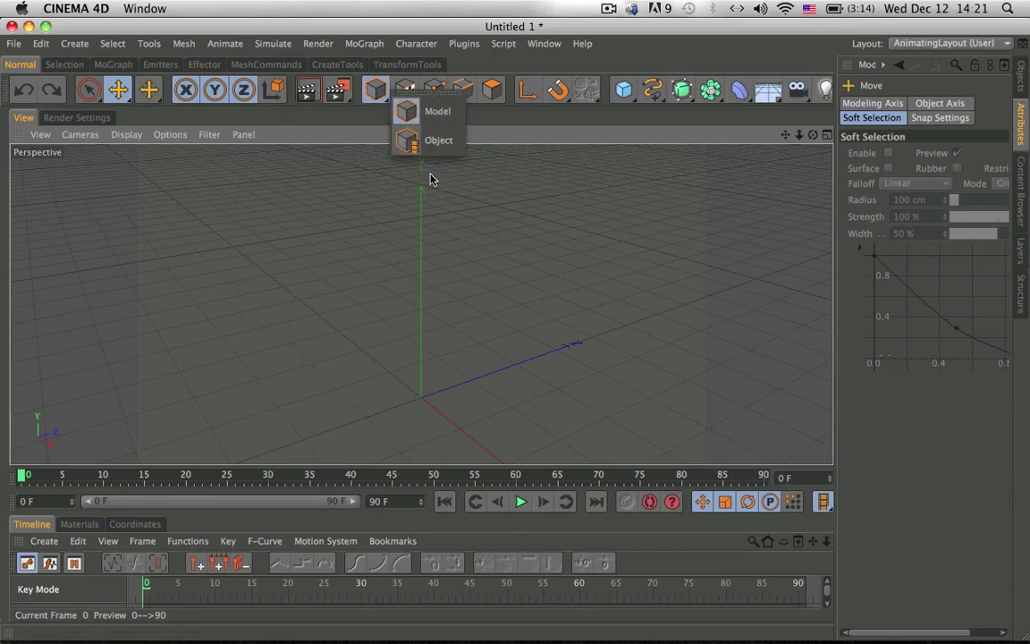
drag(148, 88, 141, 168)
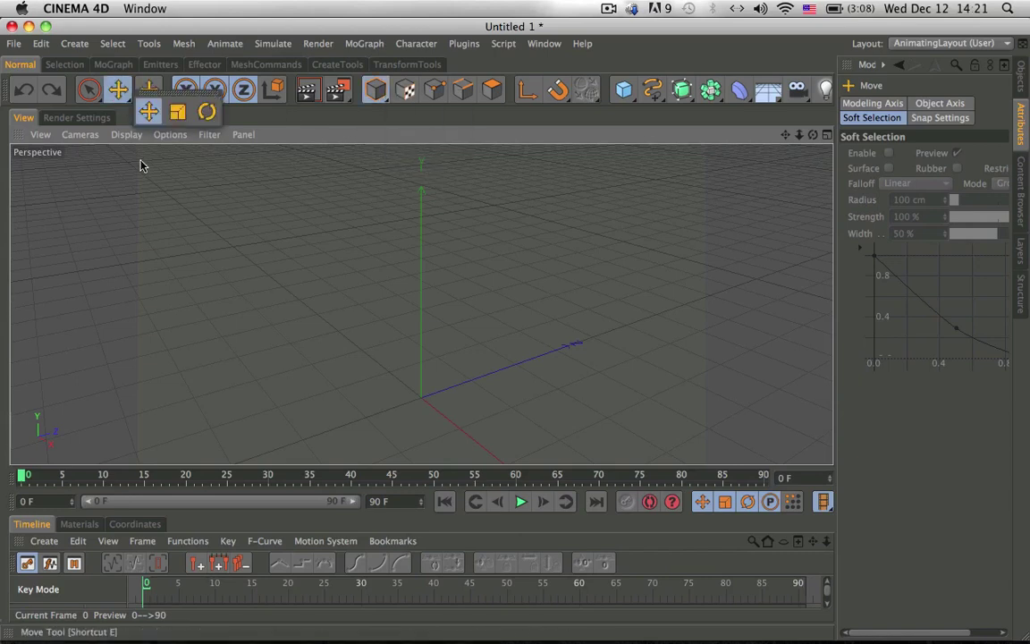
click(177, 111)
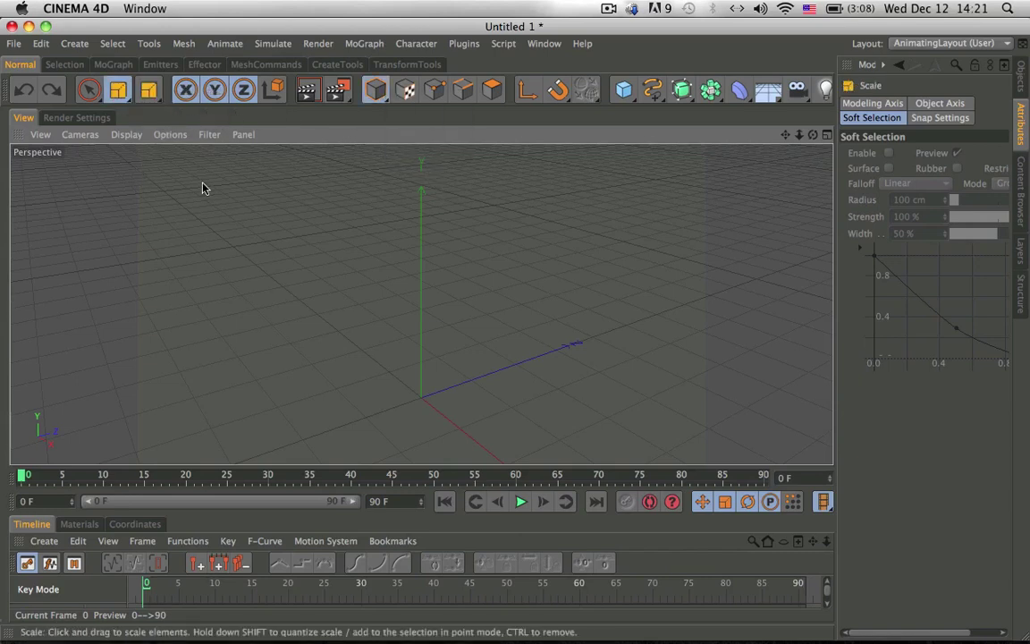
drag(117, 88, 149, 116)
click(149, 112)
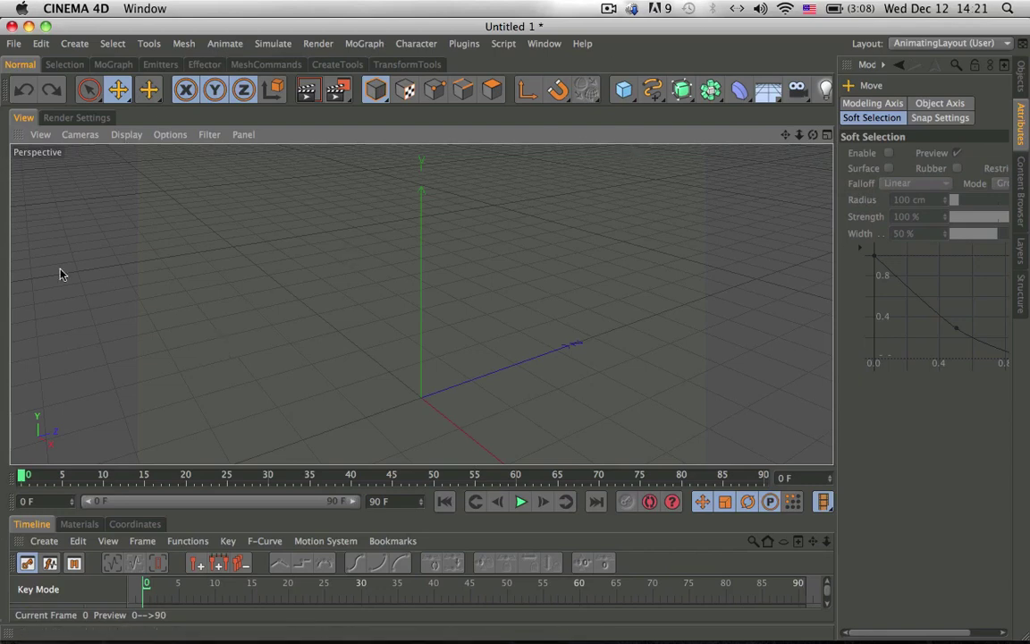
Fold away the Timeline group and the perspective view, and unfold both again.
ctrl+click(17, 542)
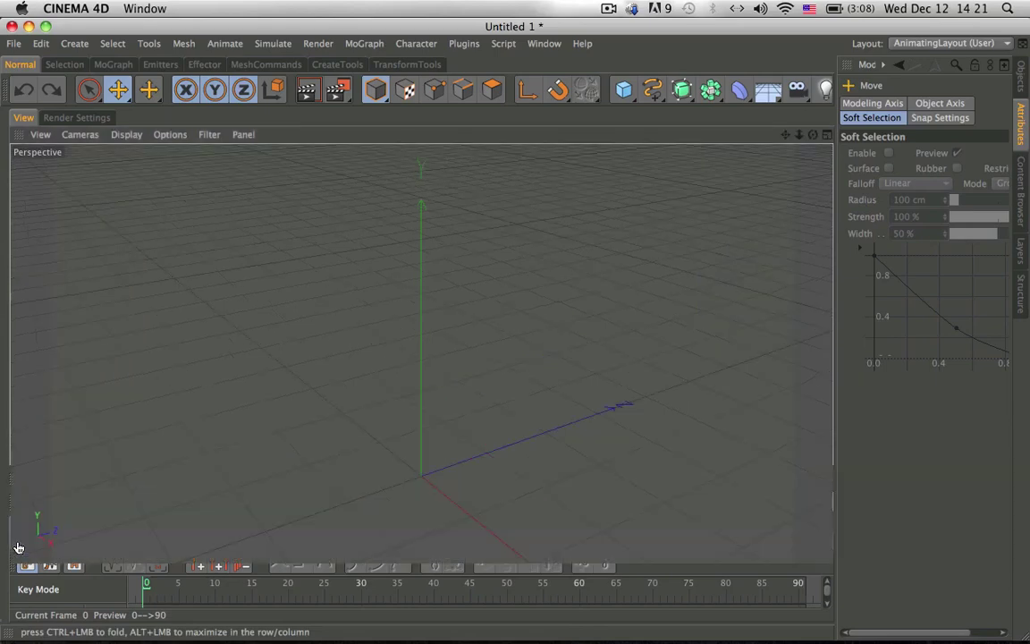
ctrl+click(16, 120)
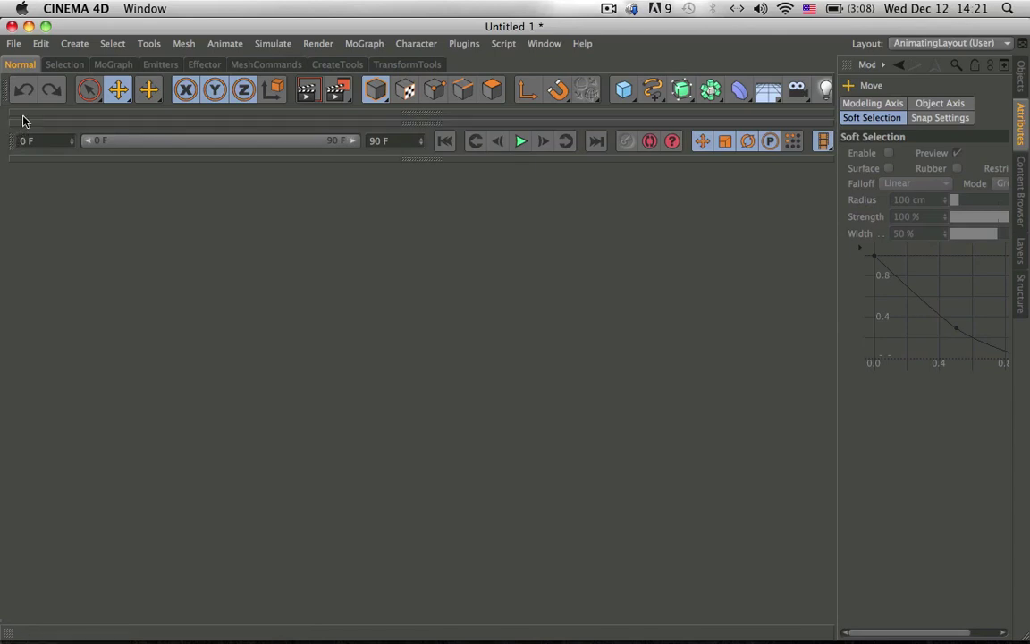
ctrl+click(24, 114)
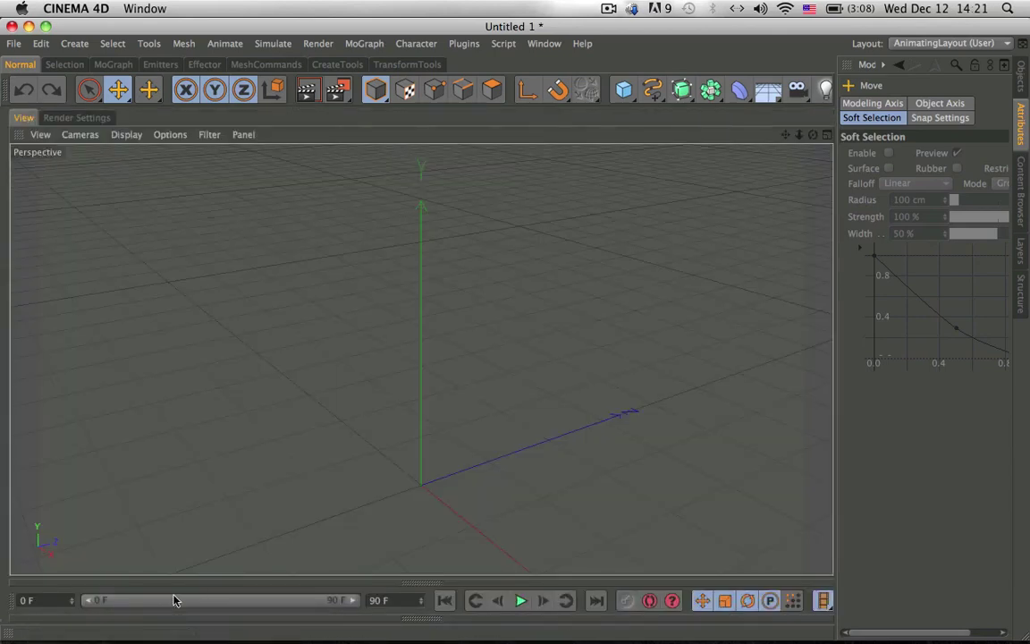
ctrl+click(114, 617)
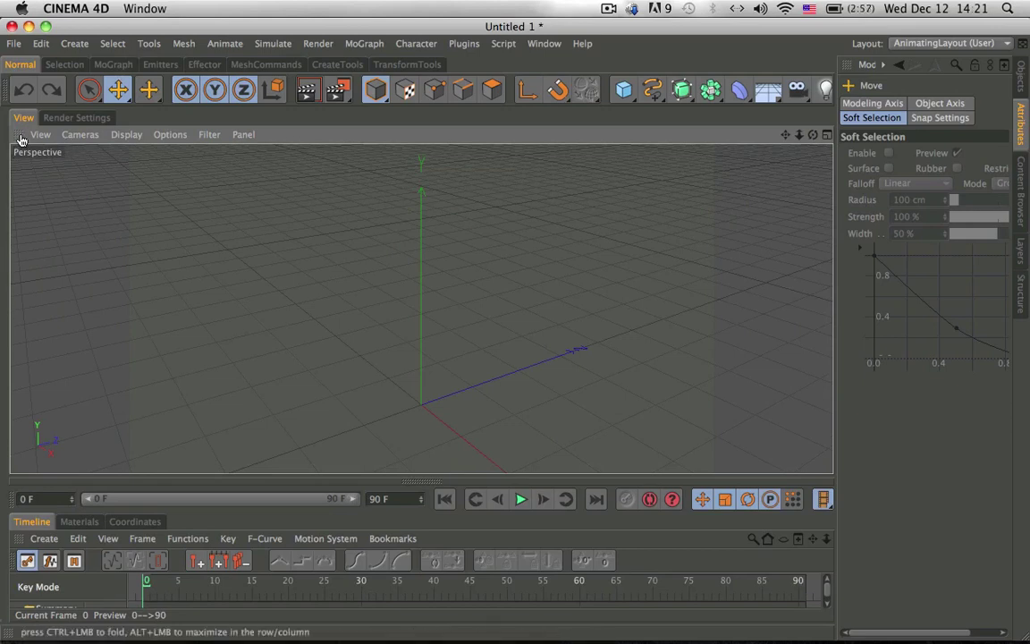
Fold the command palette and the Timeline group, and restore them both.
ctrl+click(5, 89)
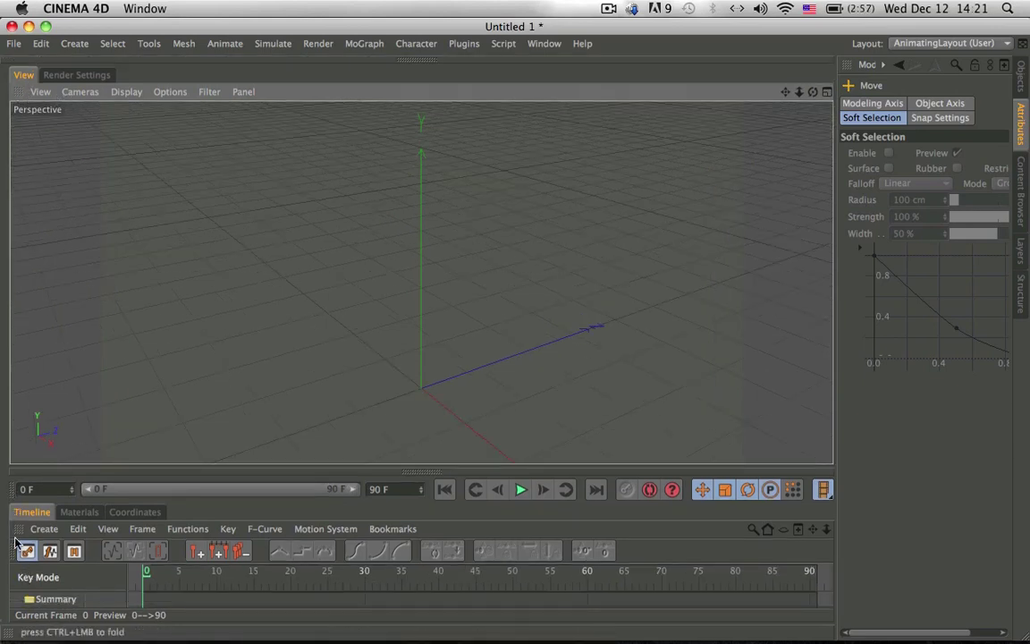
ctrl+click(13, 551)
ctrl+click(15, 552)
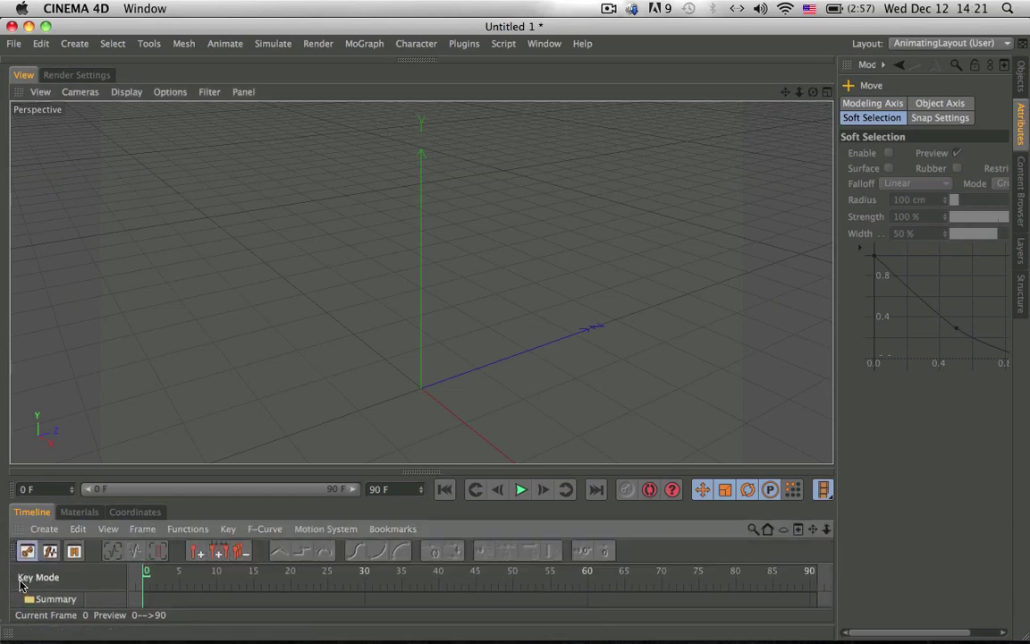
ctrl+click(18, 527)
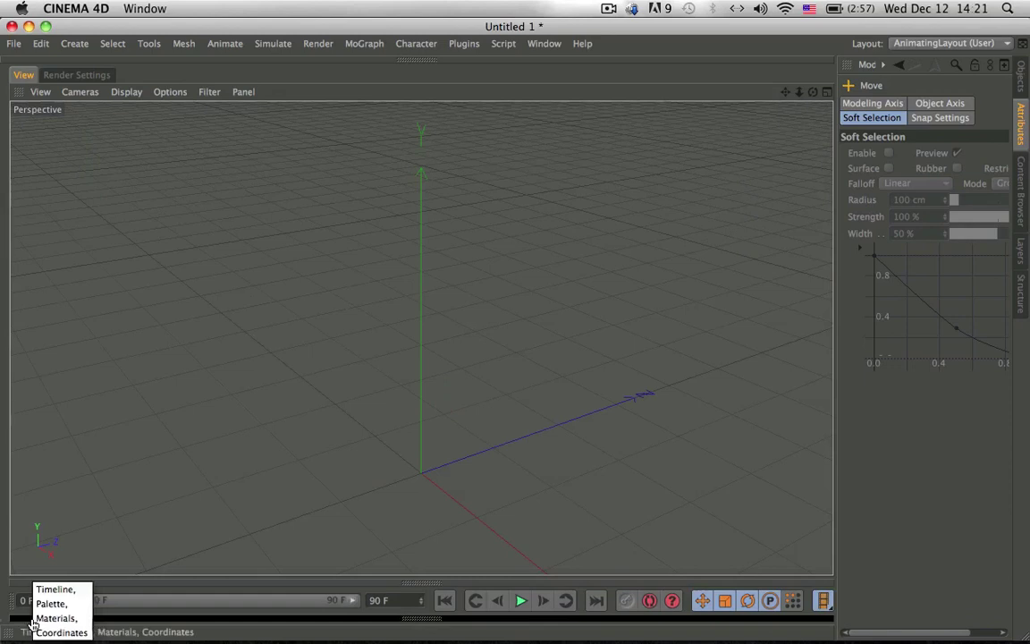
click(390, 624)
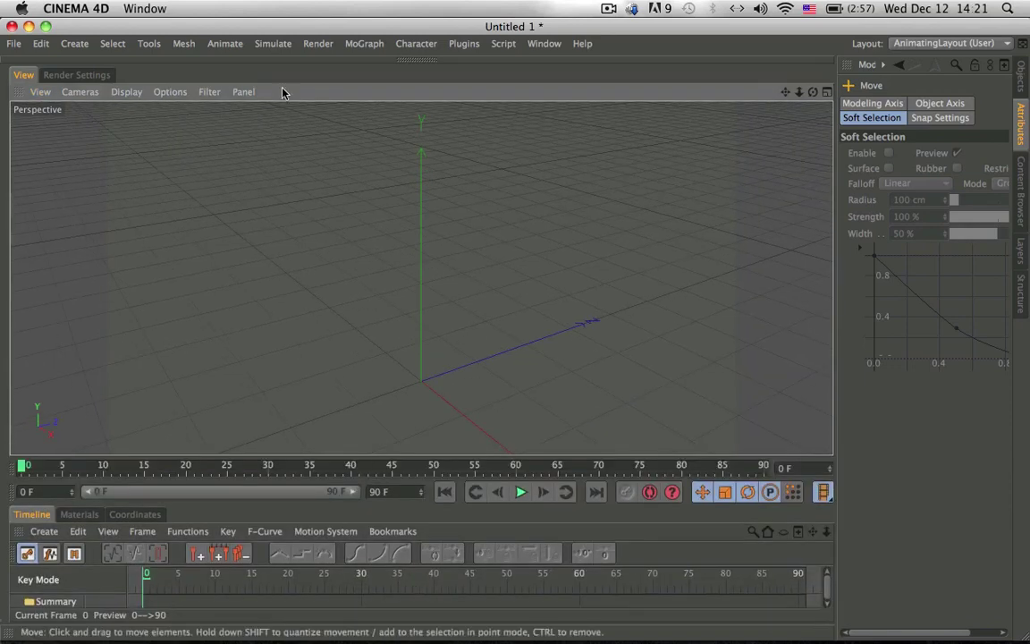
click(285, 60)
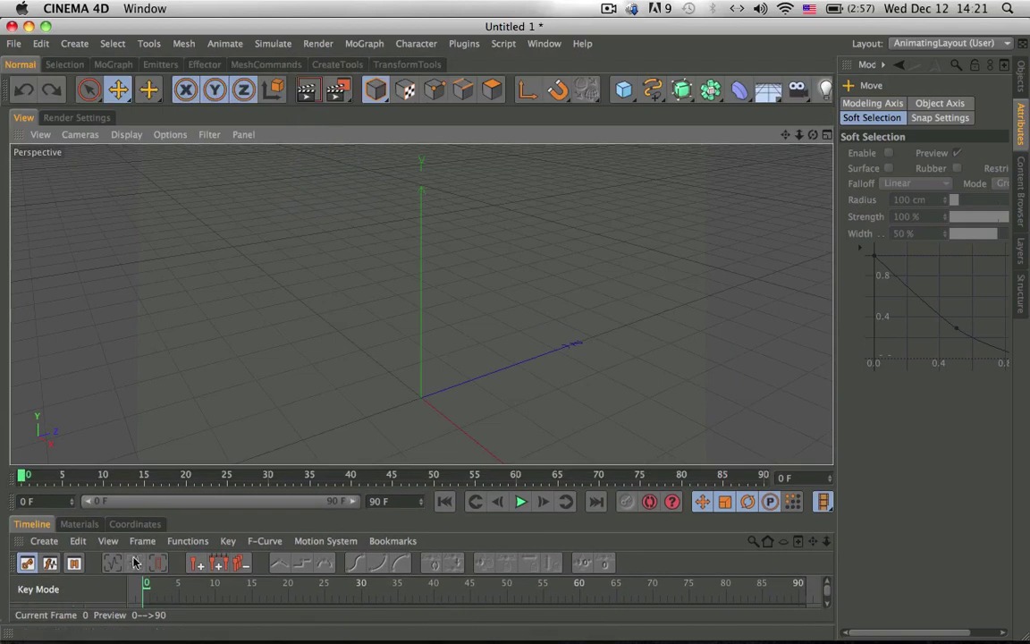
View the Materials and Coordinates managers docked with the Timeline, and return to the Timeline.
click(81, 525)
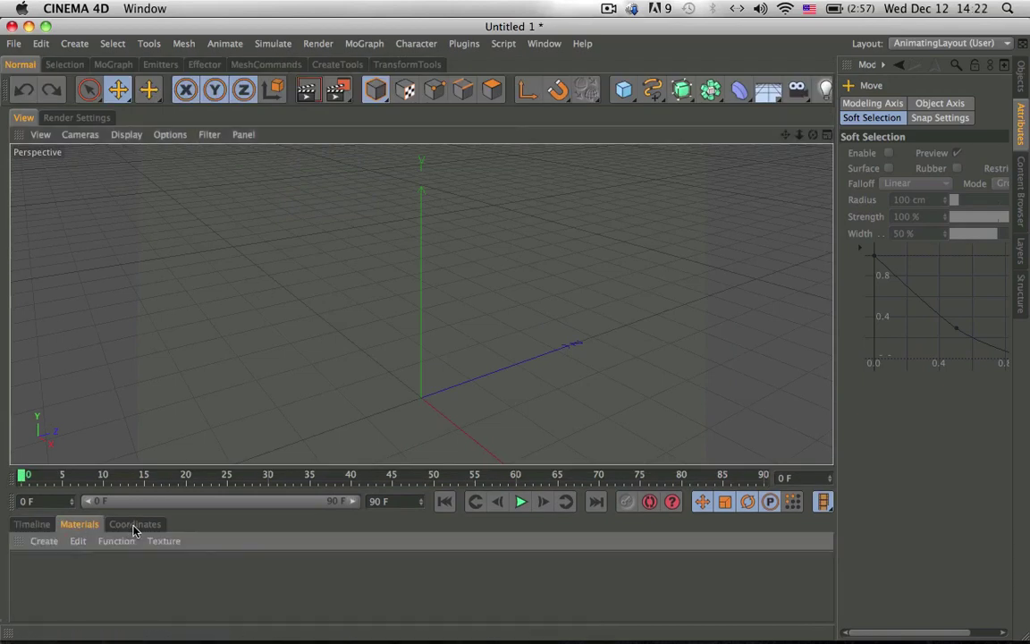
click(134, 525)
click(84, 525)
click(35, 525)
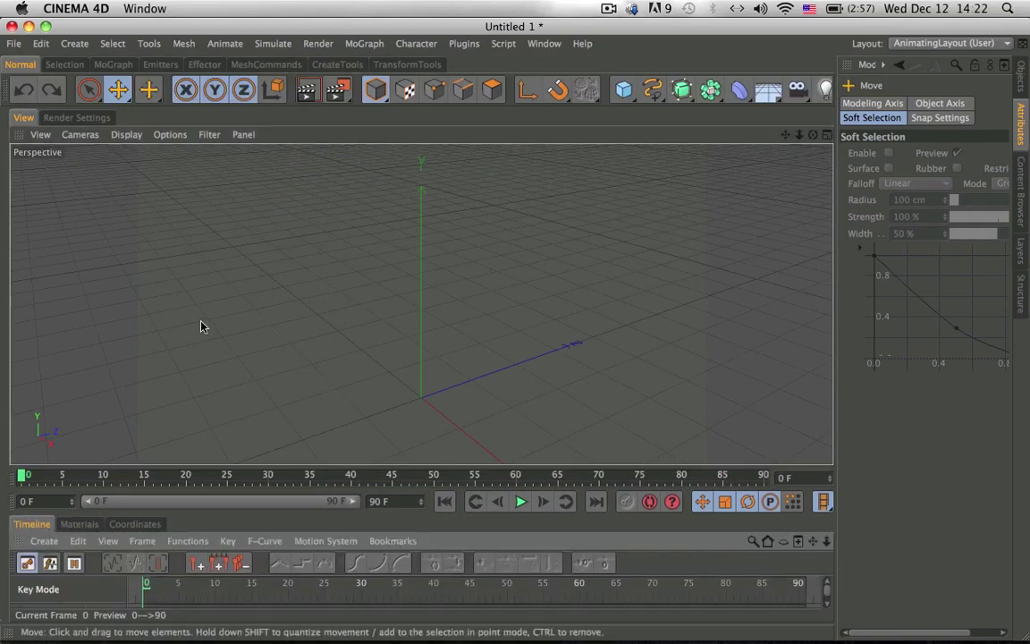
Look through the command palettes such as Selection, Emitters, Effector, MeshCommands and TransformTools, and return to Normal.
click(65, 65)
click(158, 64)
click(215, 65)
click(266, 65)
click(407, 65)
click(19, 65)
click(40, 43)
click(544, 41)
View the docked Attributes, Content Browser, Layers and Structure managers, ending on the Objects manager.
click(1021, 77)
click(1020, 121)
click(1023, 184)
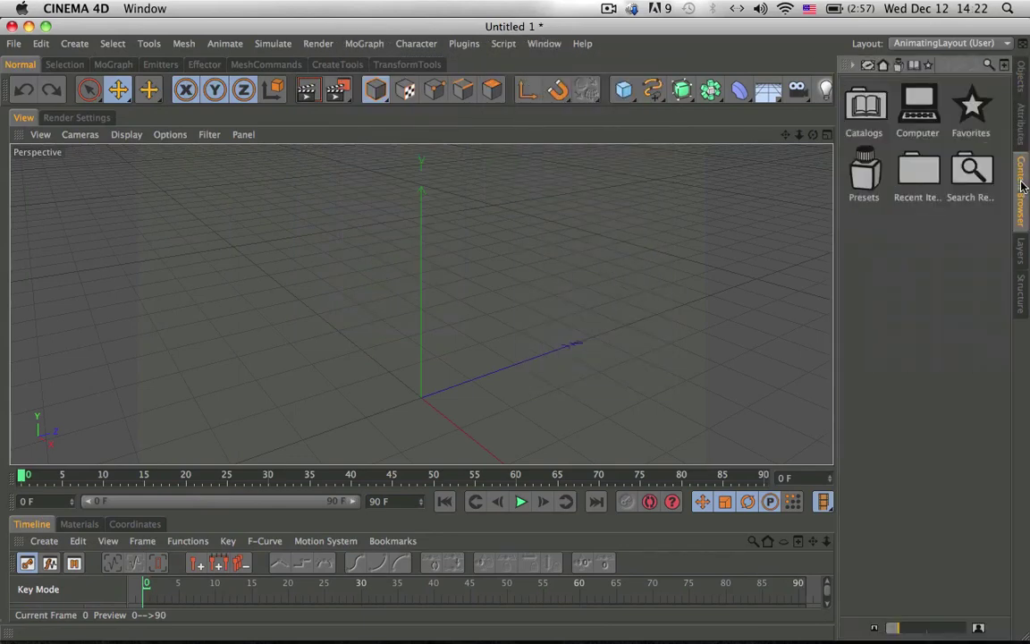
click(1023, 254)
click(1022, 300)
click(1022, 189)
click(1024, 107)
click(1022, 79)
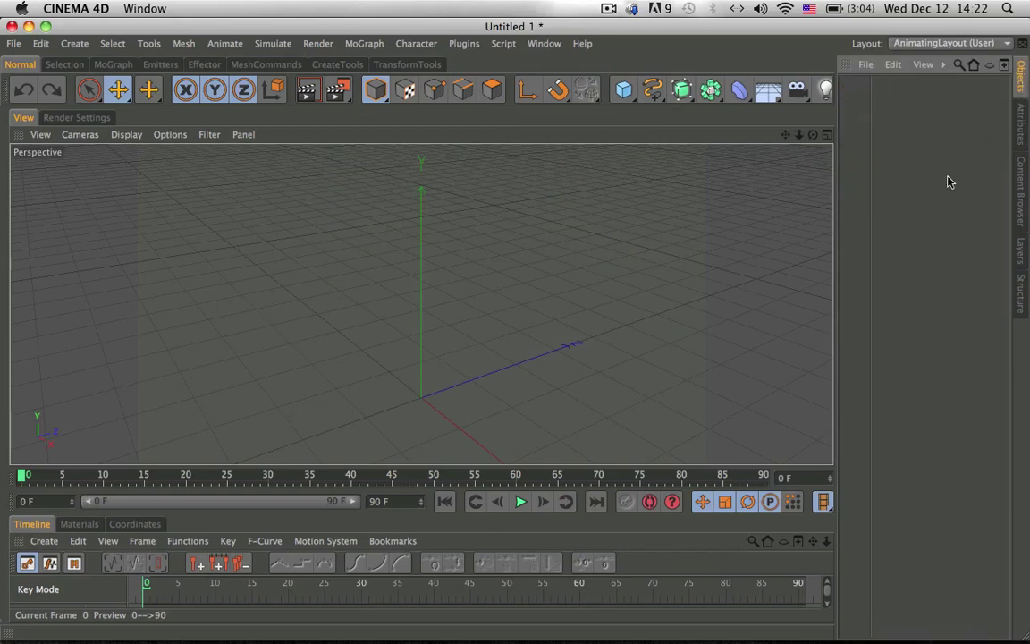
Switch the interface to the Startup layout.
alt+drag(547, 303, 552, 375)
alt+drag(516, 308, 429, 314)
alt+drag(475, 276, 445, 284)
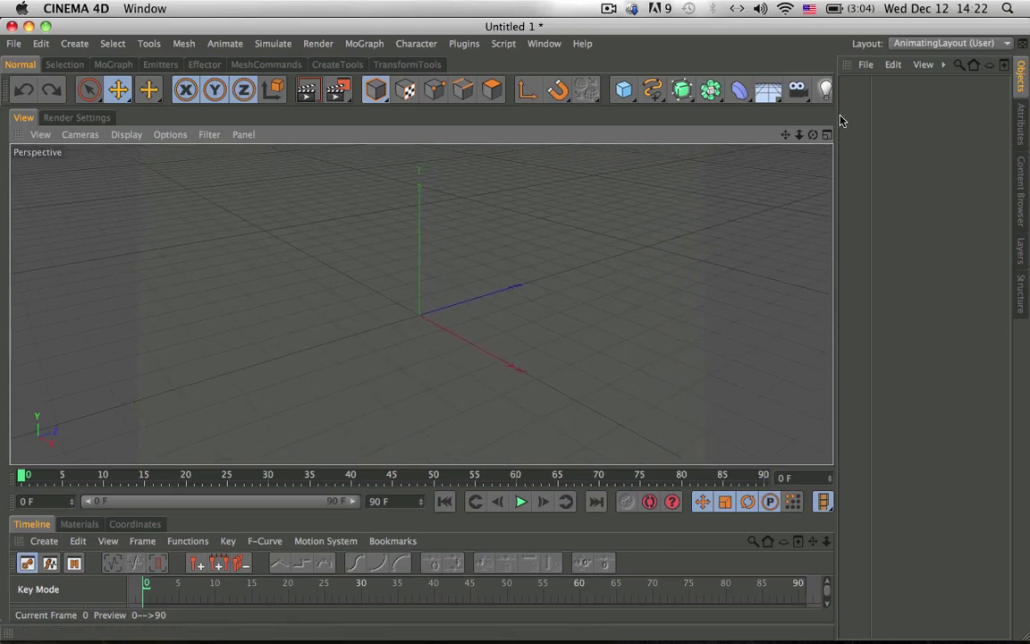
click(537, 43)
click(881, 40)
click(905, 42)
click(915, 161)
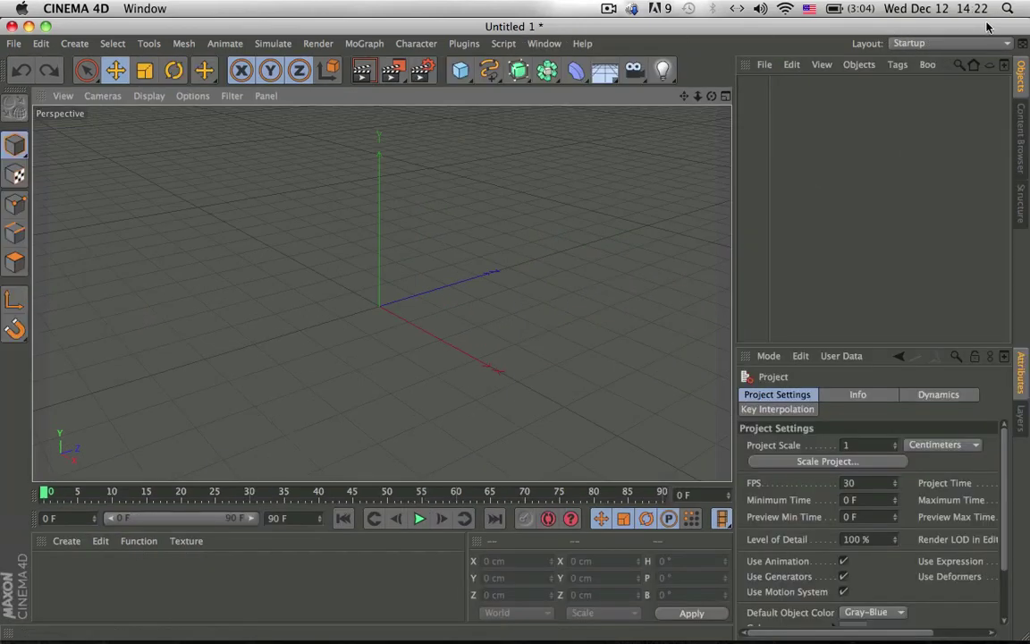
Load the CINEMA 4D menu set in the Startup layout.
click(983, 43)
click(930, 195)
alt+drag(381, 294, 522, 291)
alt+drag(394, 365, 380, 386)
alt+right_drag(411, 310, 471, 310)
Open the Content Browser in its own window, view its presets and close it.
click(546, 43)
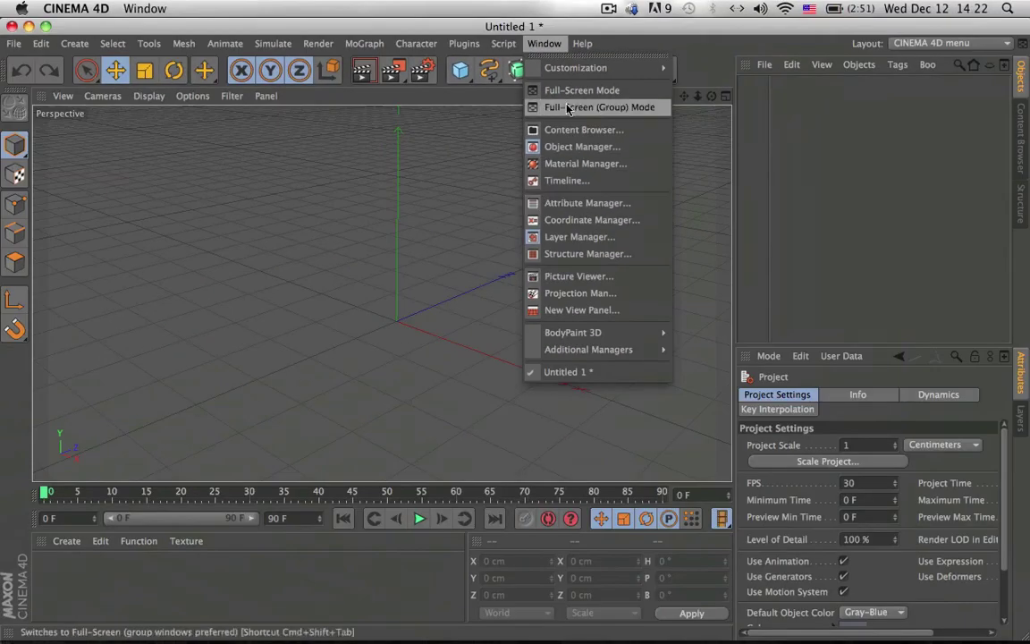
click(574, 130)
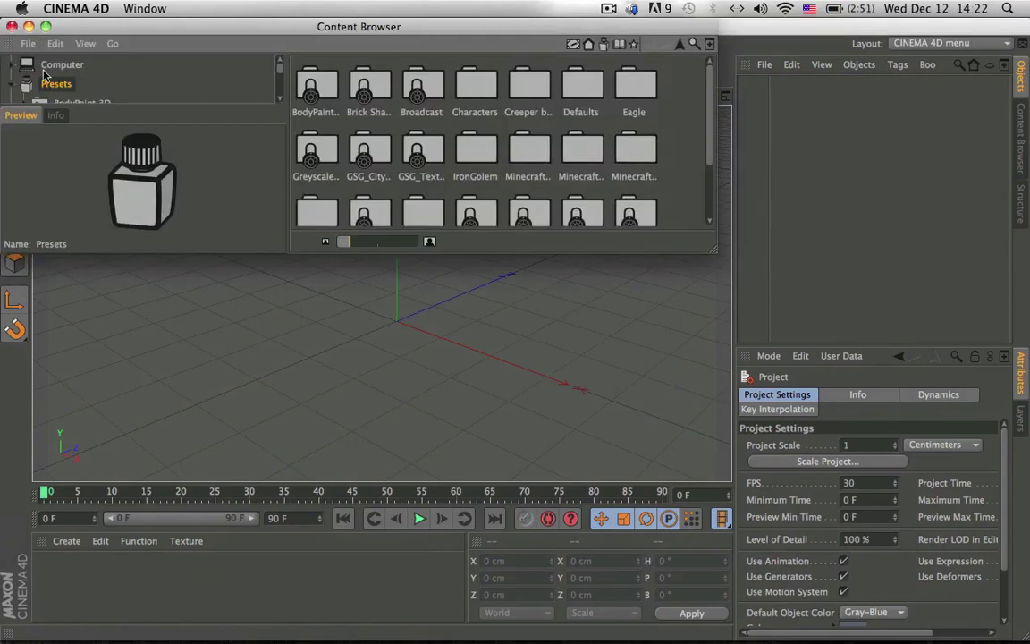
click(11, 26)
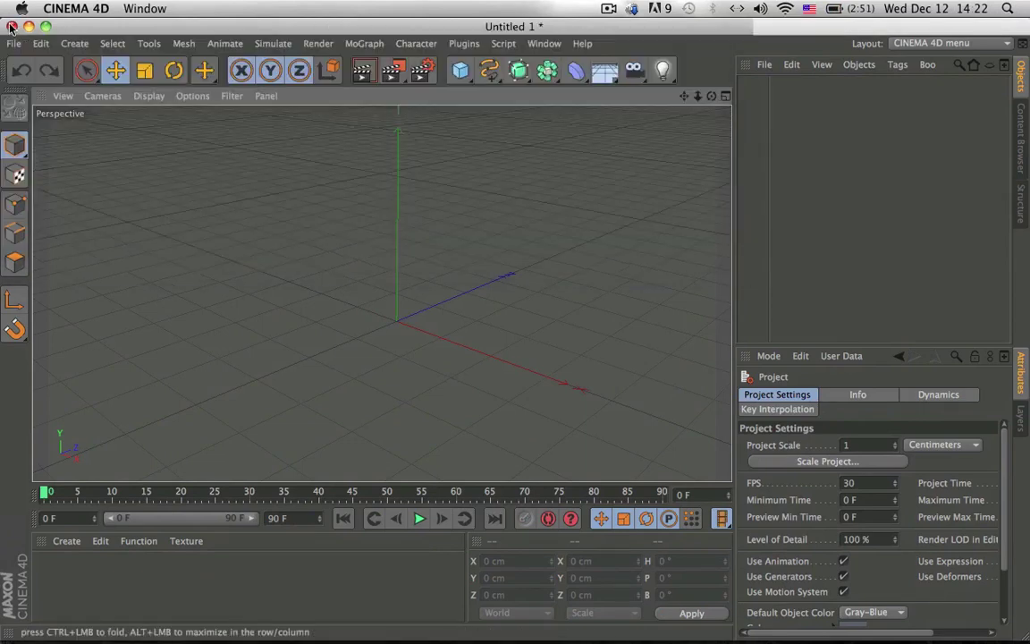
Switch to the AnimatingLayout (User) layout and show its docked Render Settings.
click(980, 43)
click(861, 55)
click(95, 118)
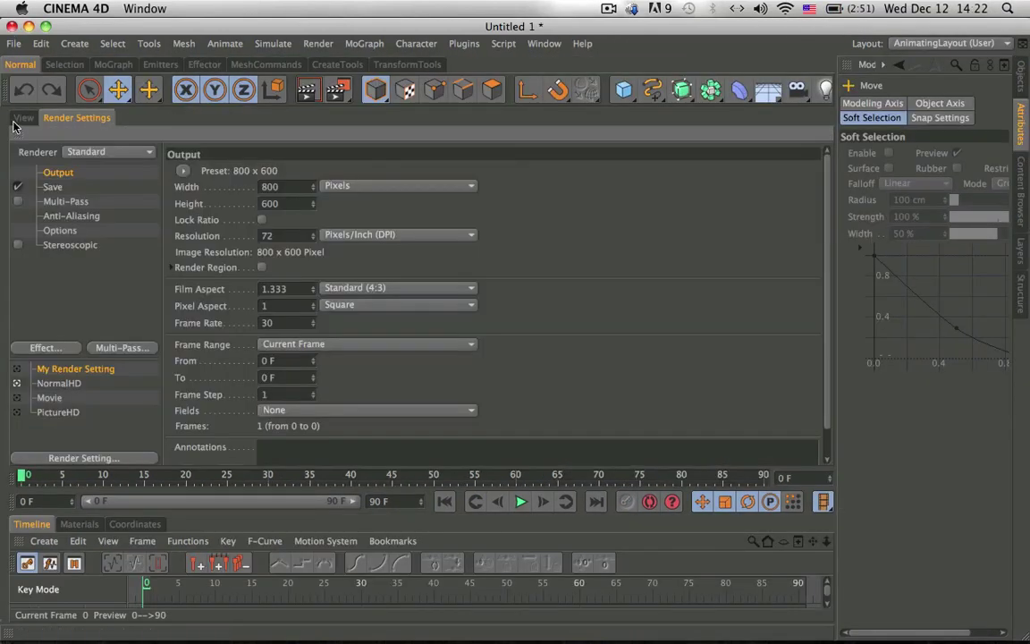
click(22, 120)
click(65, 121)
click(18, 120)
click(52, 122)
Examine the saved render settings NormalHD, Movie, PictureHD and My Render Setting, and return to the perspective view.
click(59, 383)
click(52, 397)
click(59, 412)
click(53, 394)
click(57, 383)
click(56, 371)
click(57, 383)
click(52, 397)
click(56, 411)
click(54, 383)
click(53, 371)
click(25, 118)
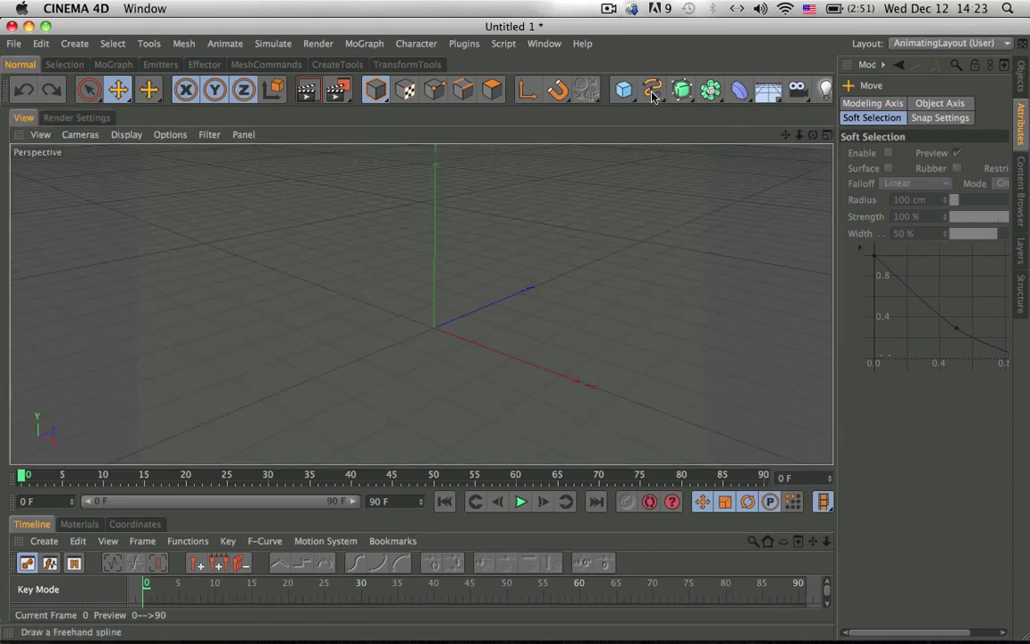
Examine the layout customization commands, opening the Load Layout dialog and cancelling it.
click(545, 44)
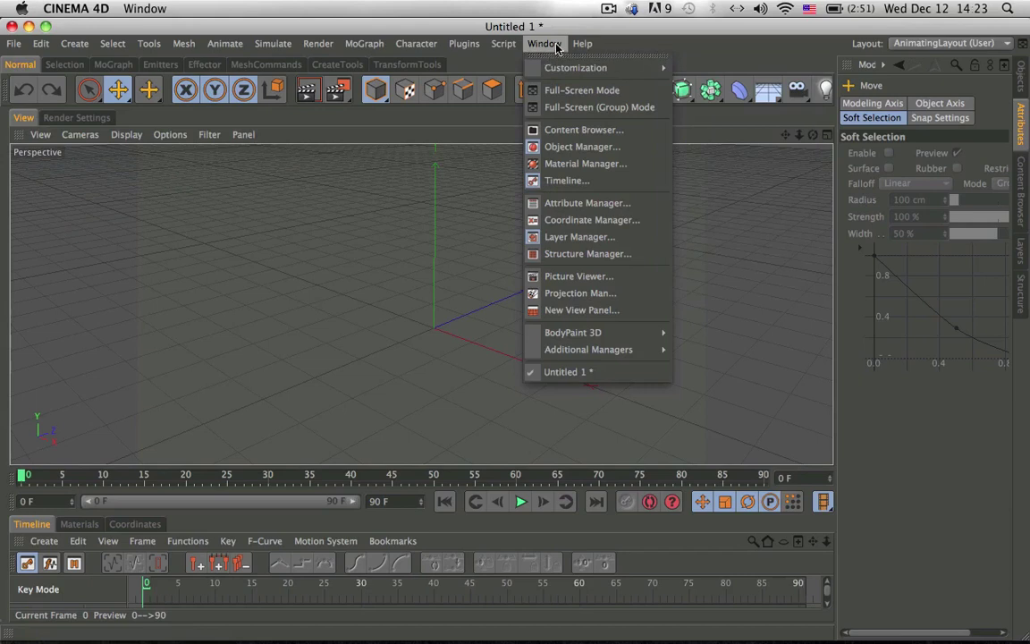
mouse_move(537, 68)
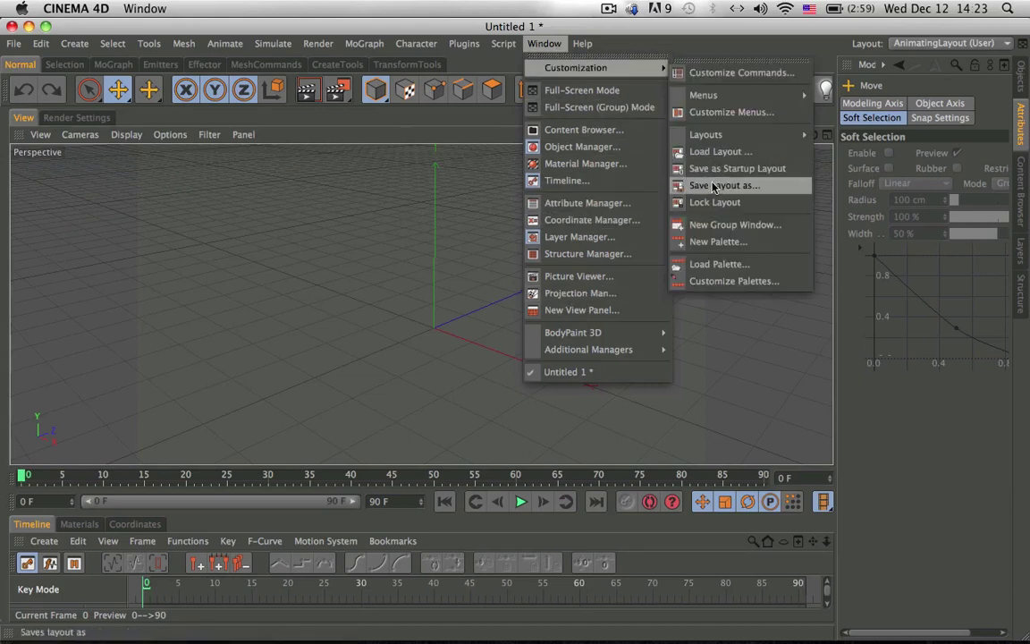
mouse_move(713, 139)
click(716, 152)
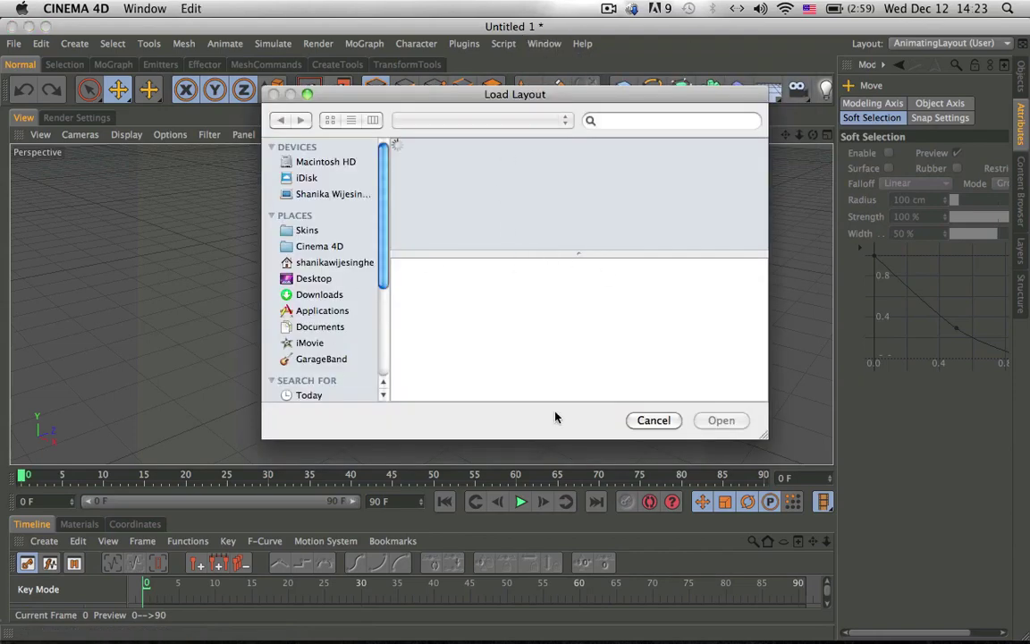
click(654, 420)
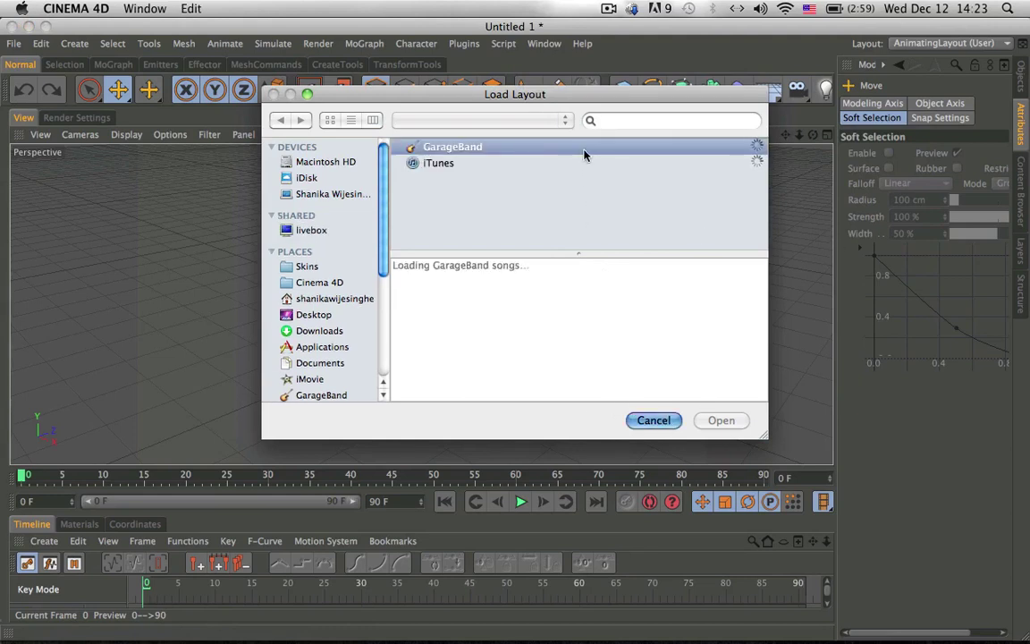
click(657, 416)
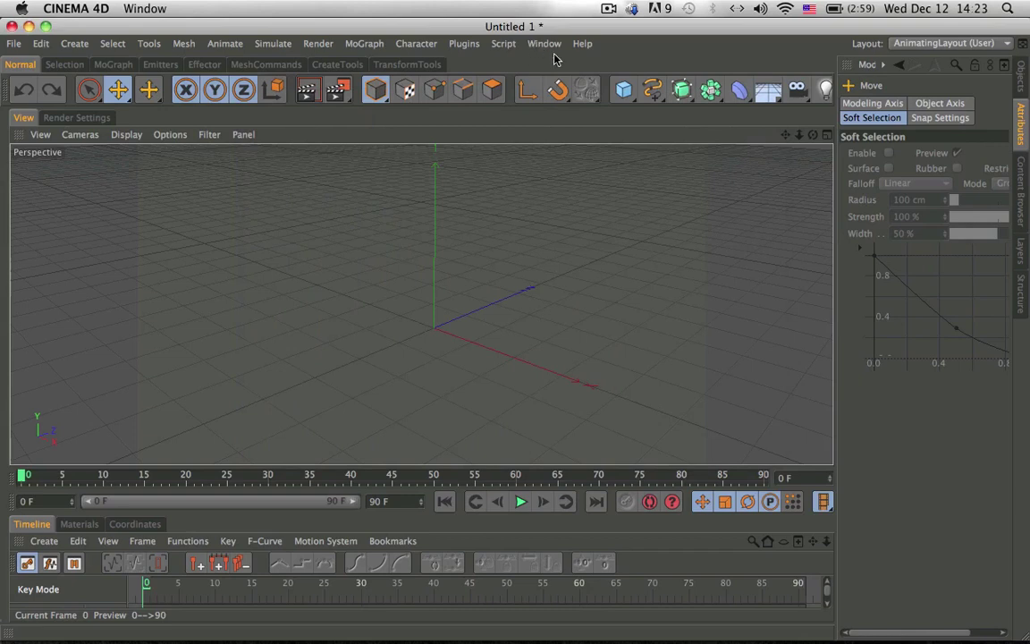
click(544, 43)
mouse_move(590, 68)
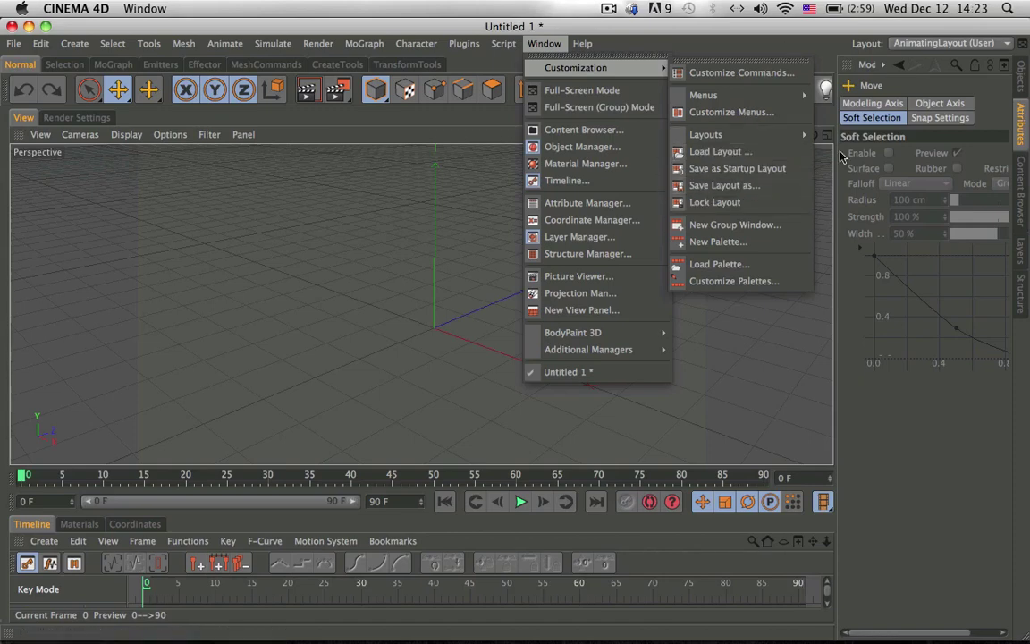
click(824, 179)
Switch the interface between the Standard and Startup layouts, ending on Standard.
click(993, 43)
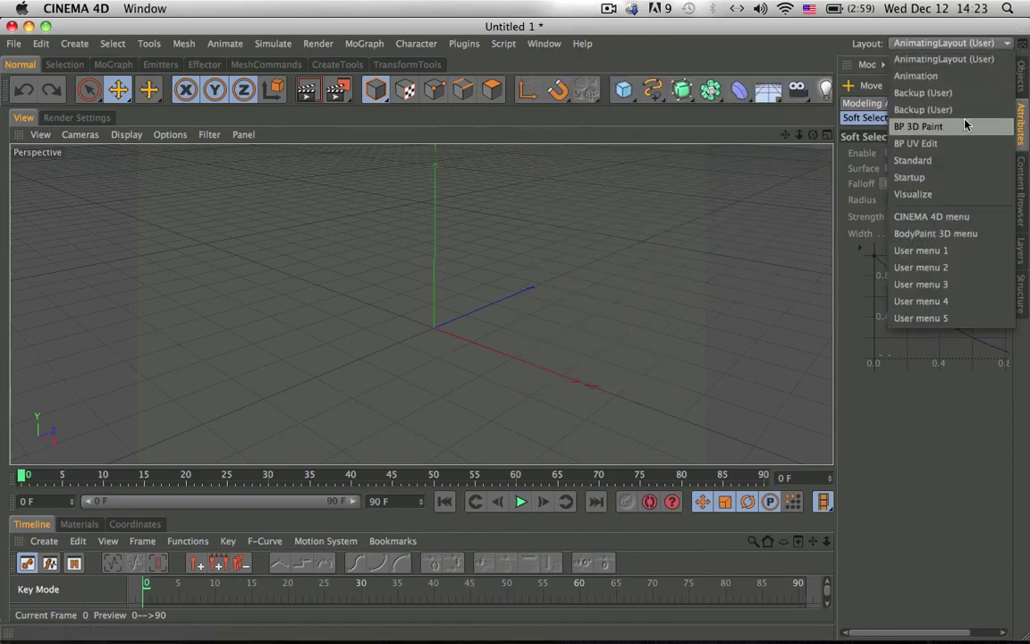
click(831, 145)
click(993, 43)
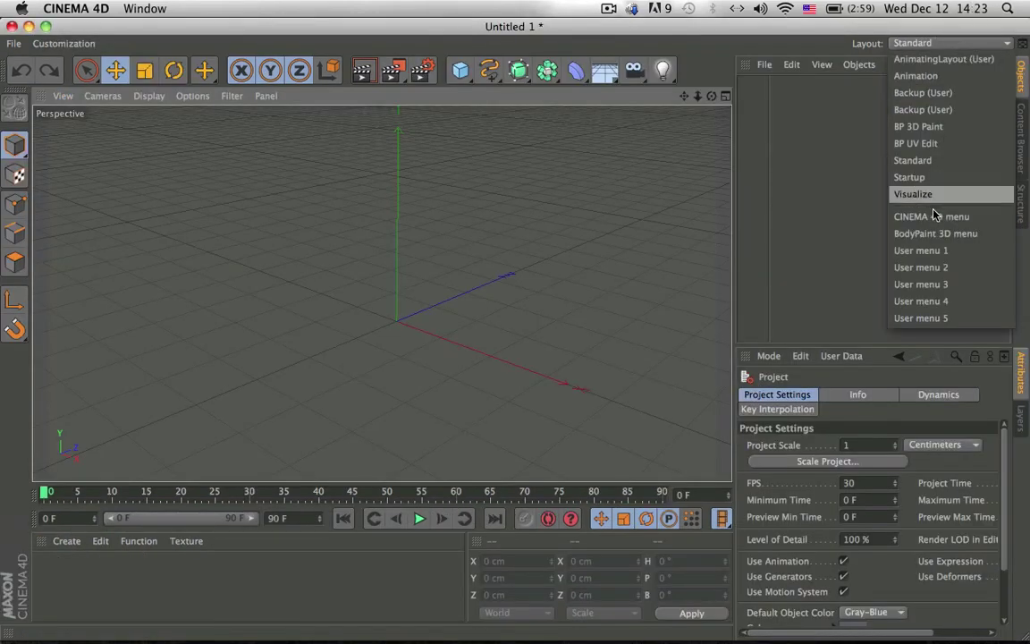
click(832, 175)
click(975, 42)
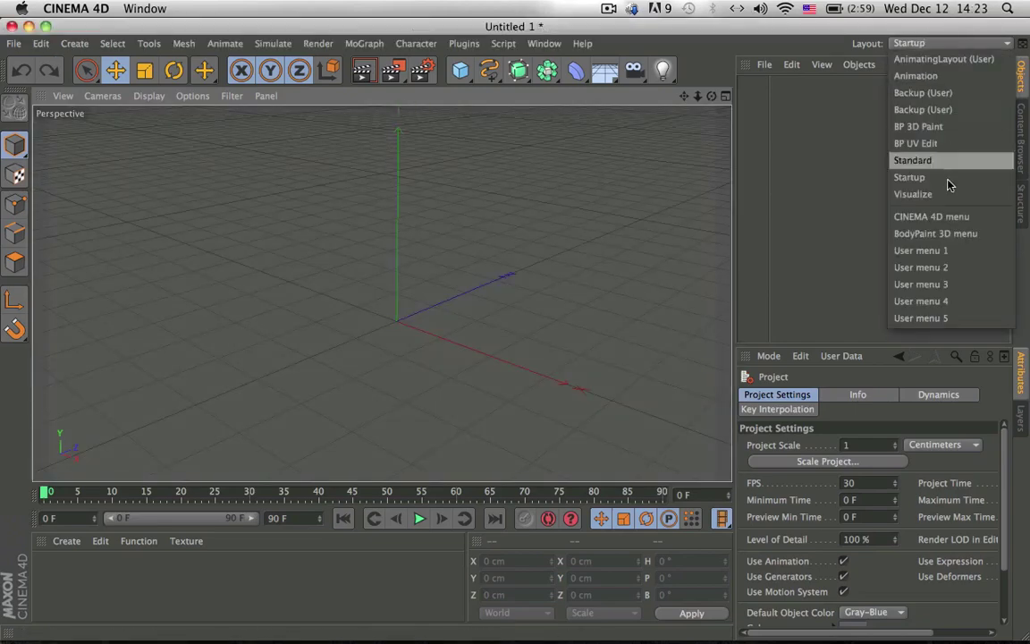
click(908, 146)
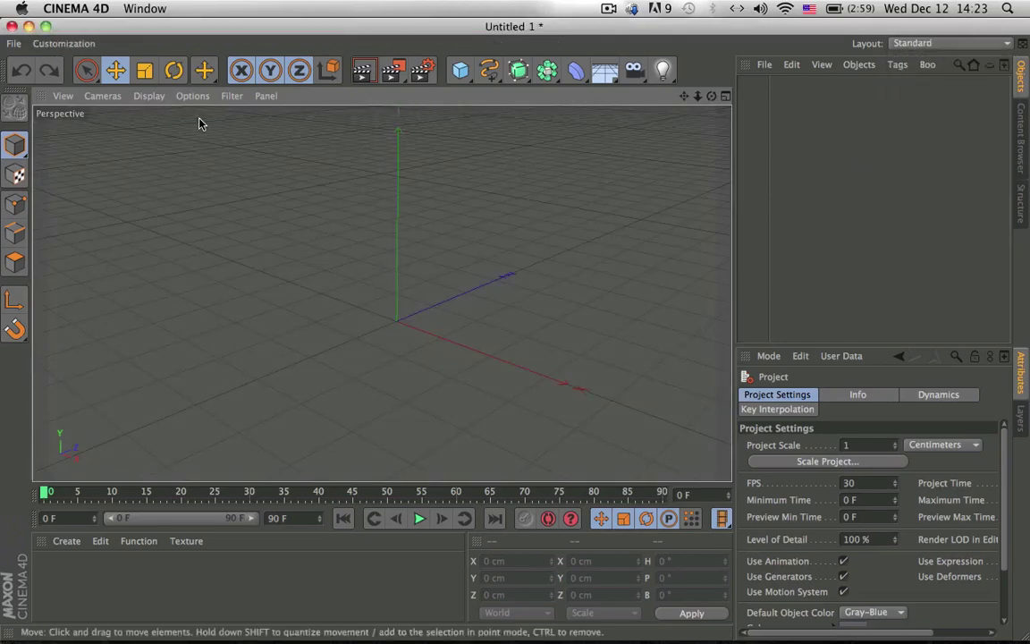
Check the Customization commands of the Standard layout and load the full CINEMA 4D menu set.
click(68, 44)
click(227, 50)
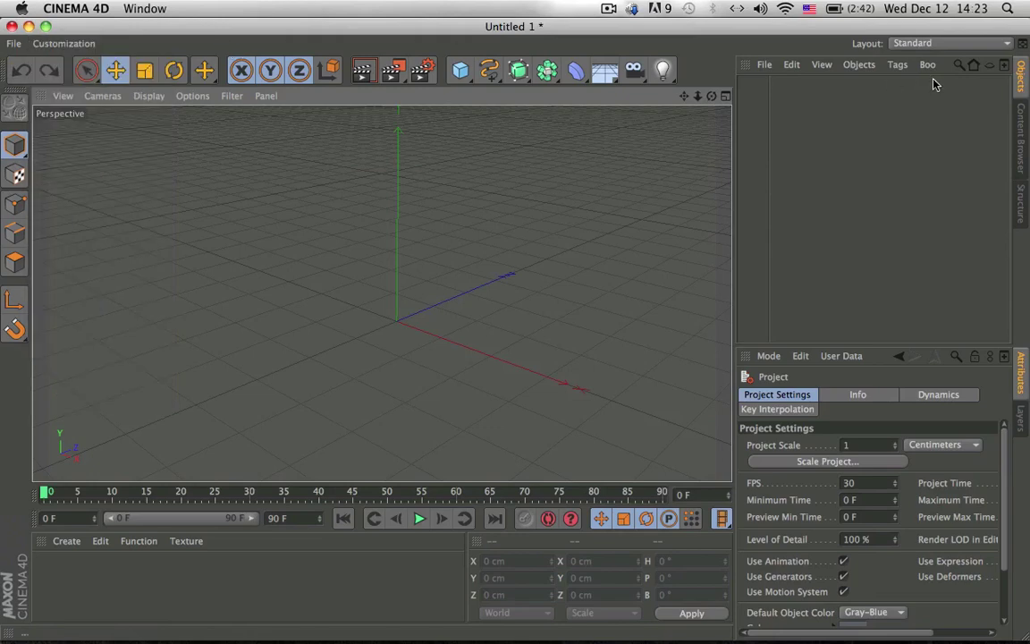
click(949, 43)
click(943, 213)
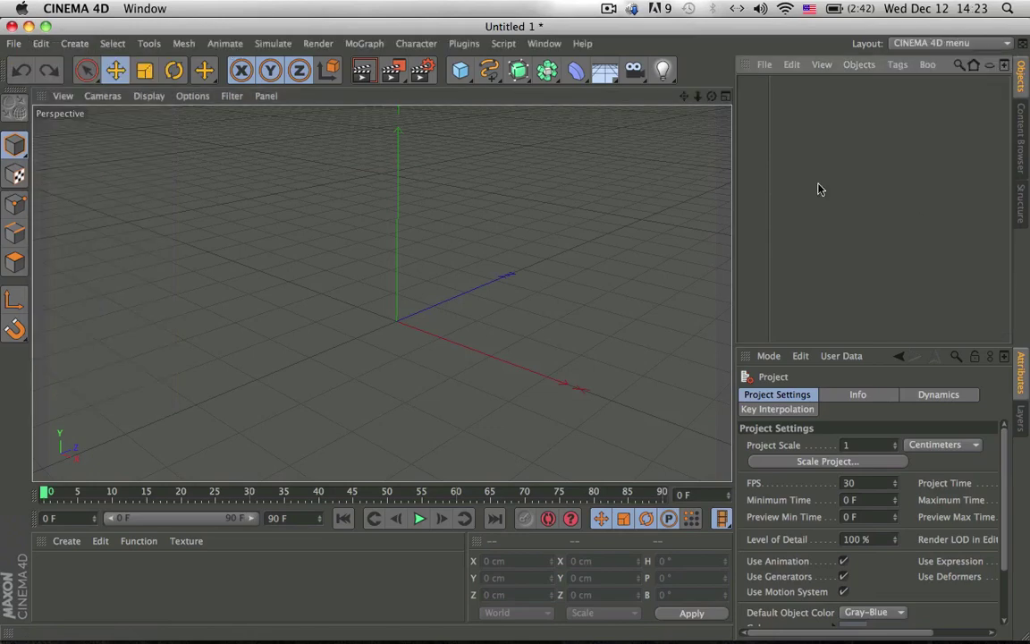
Check the manager entries of the full menu set and call up the Material Manager.
click(544, 43)
mouse_move(581, 50)
click(248, 208)
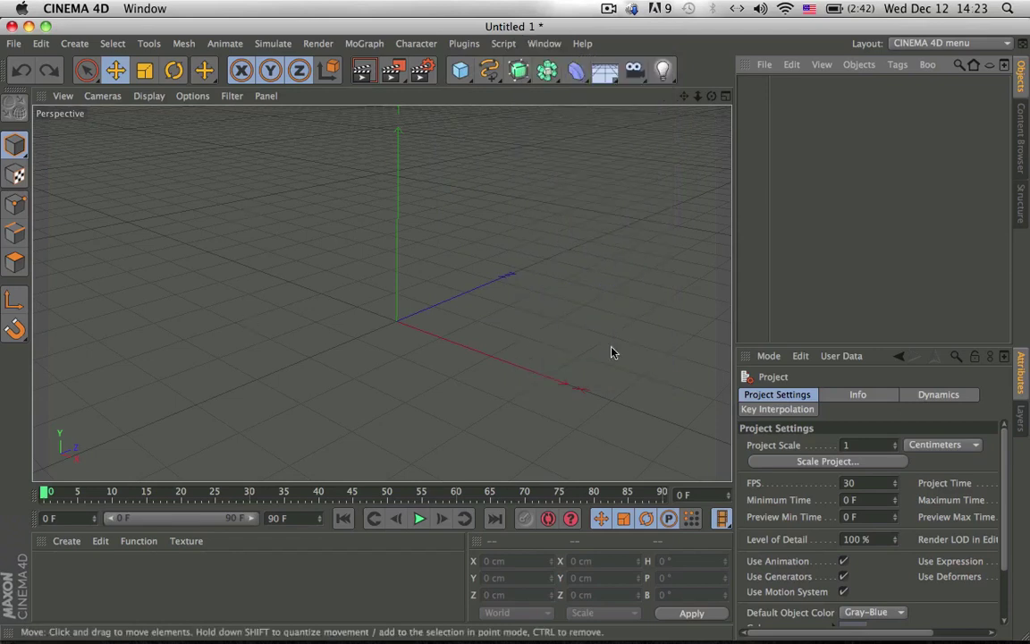
click(543, 43)
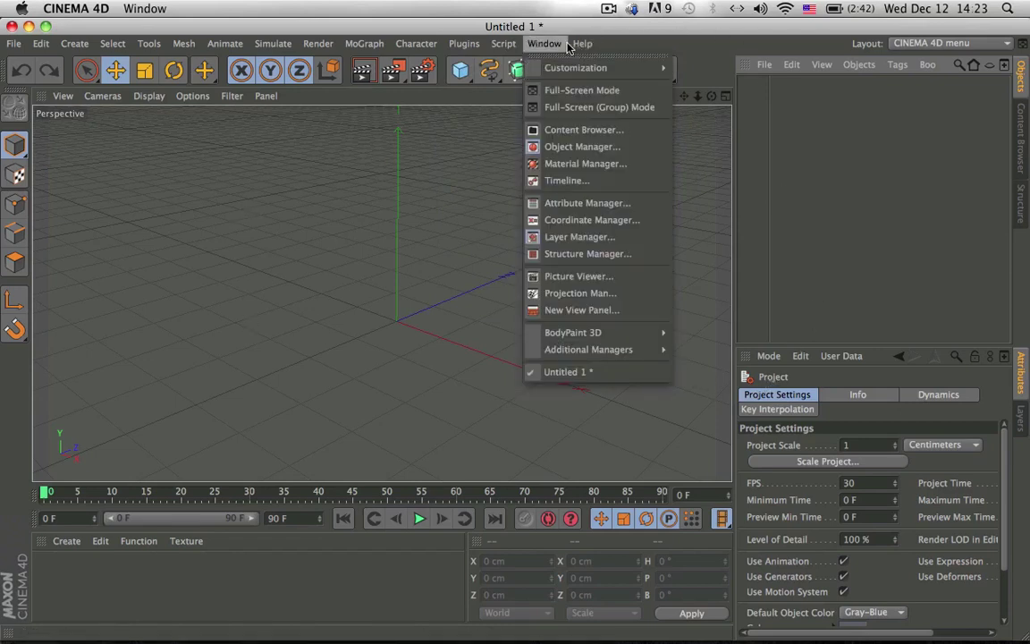
click(576, 166)
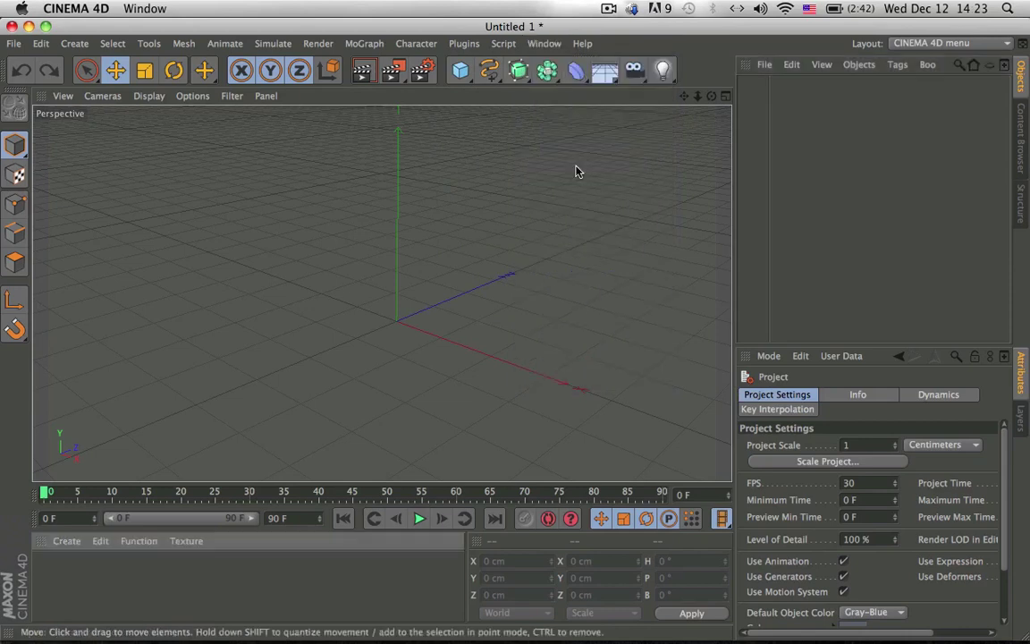
click(138, 583)
Open the Picture Viewer and close it again.
click(583, 43)
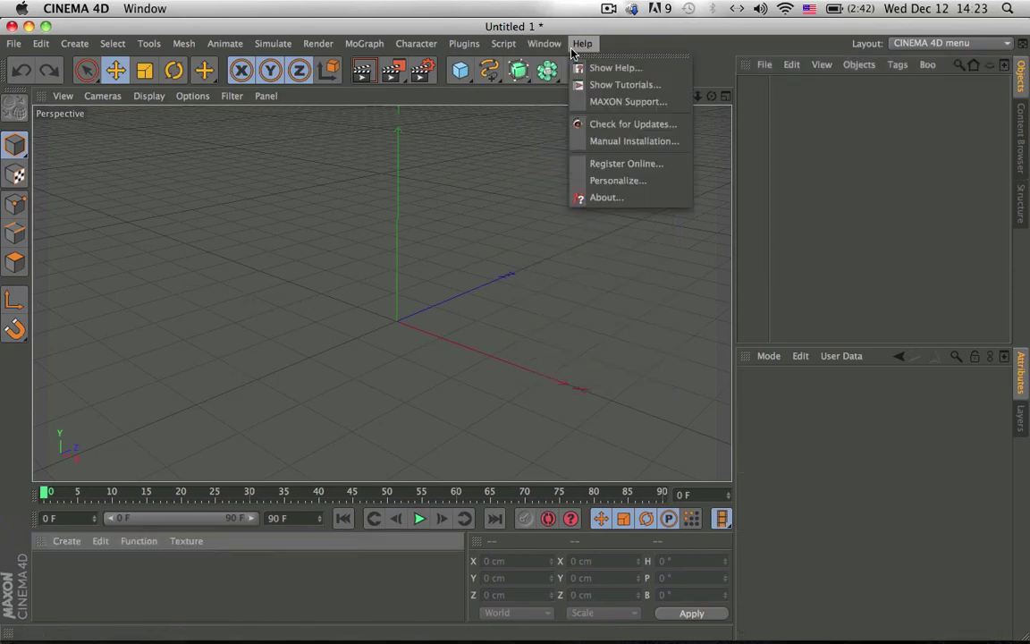
mouse_move(548, 43)
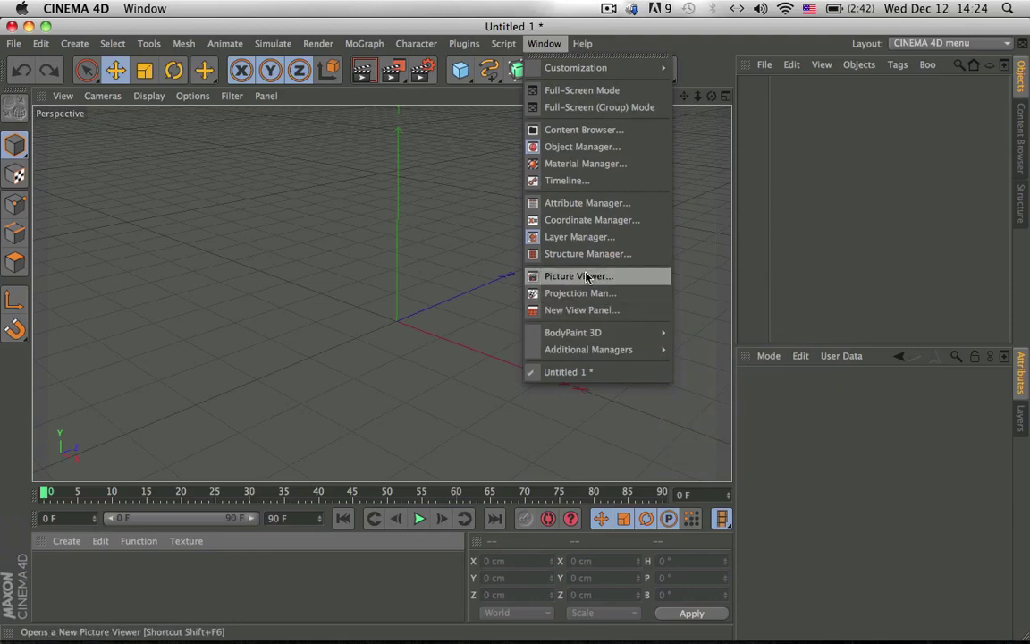
click(565, 276)
click(13, 27)
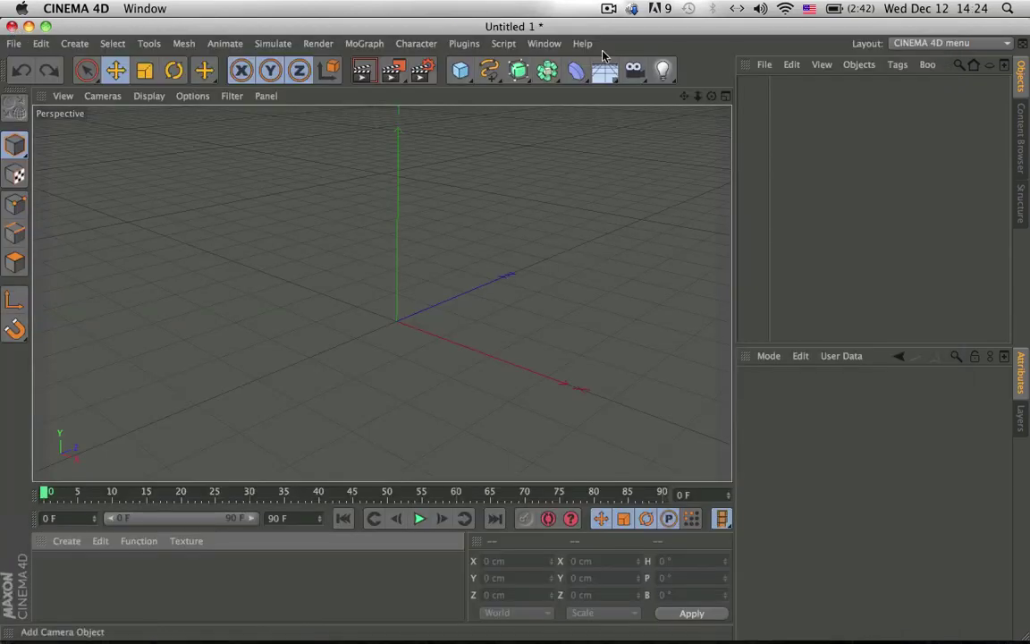
Open the Customize Commands window and move it higher over the viewport.
click(543, 43)
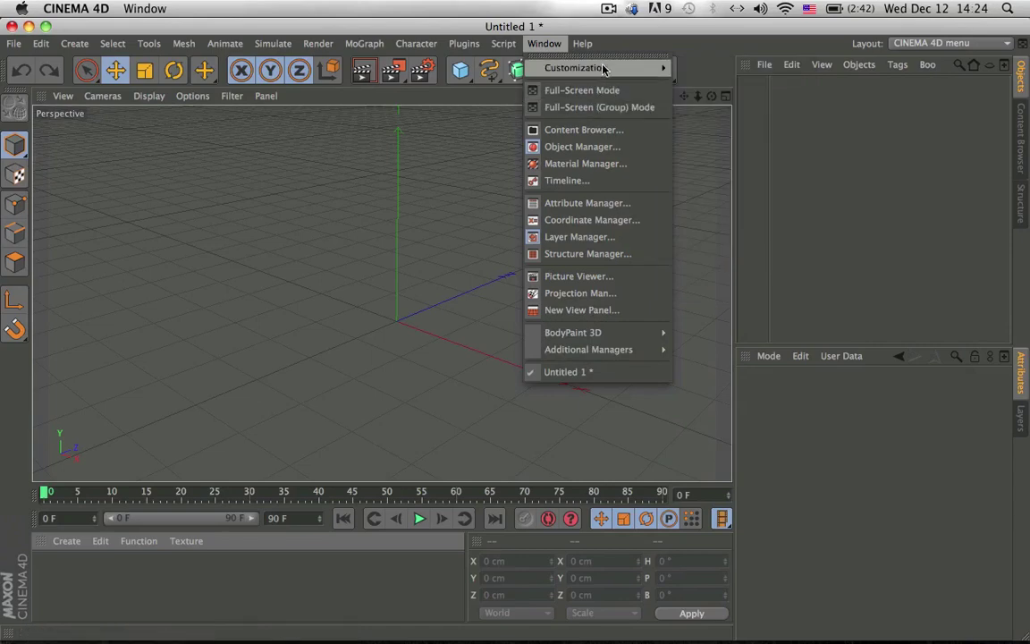
mouse_move(626, 68)
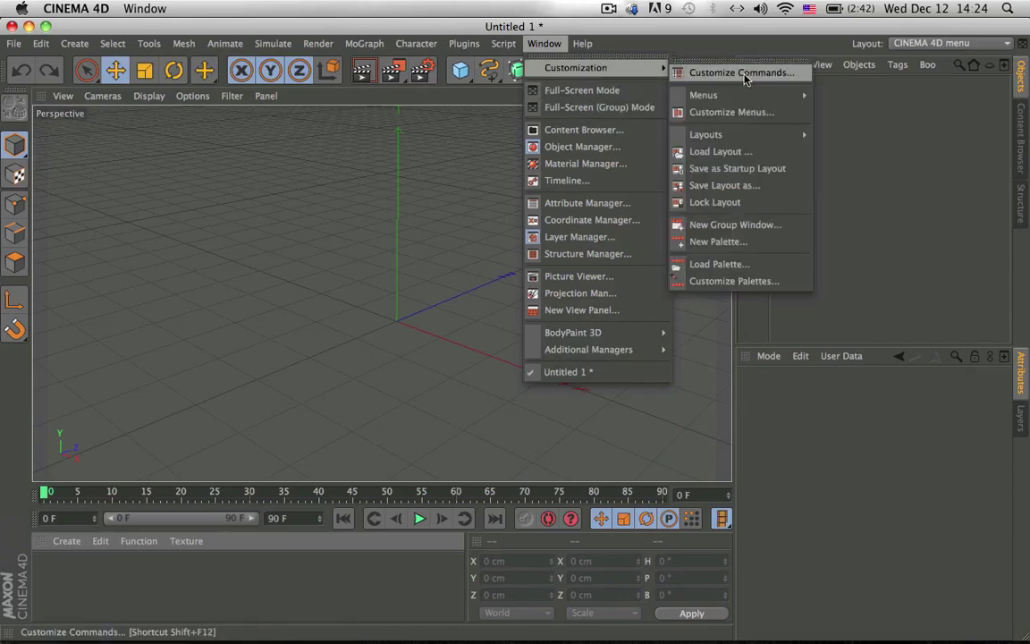
click(731, 75)
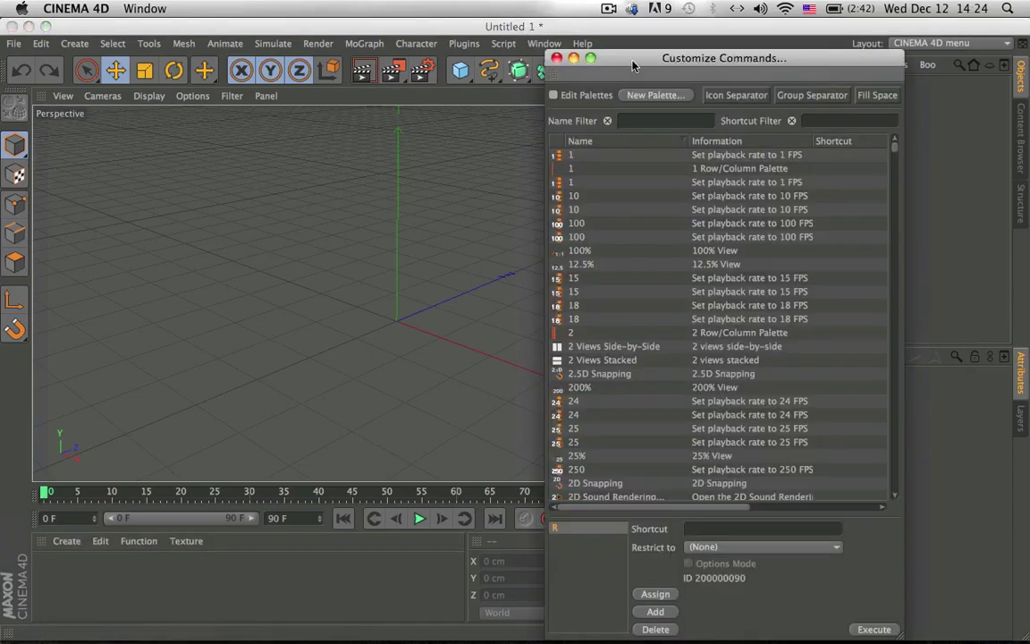
drag(634, 63, 601, 19)
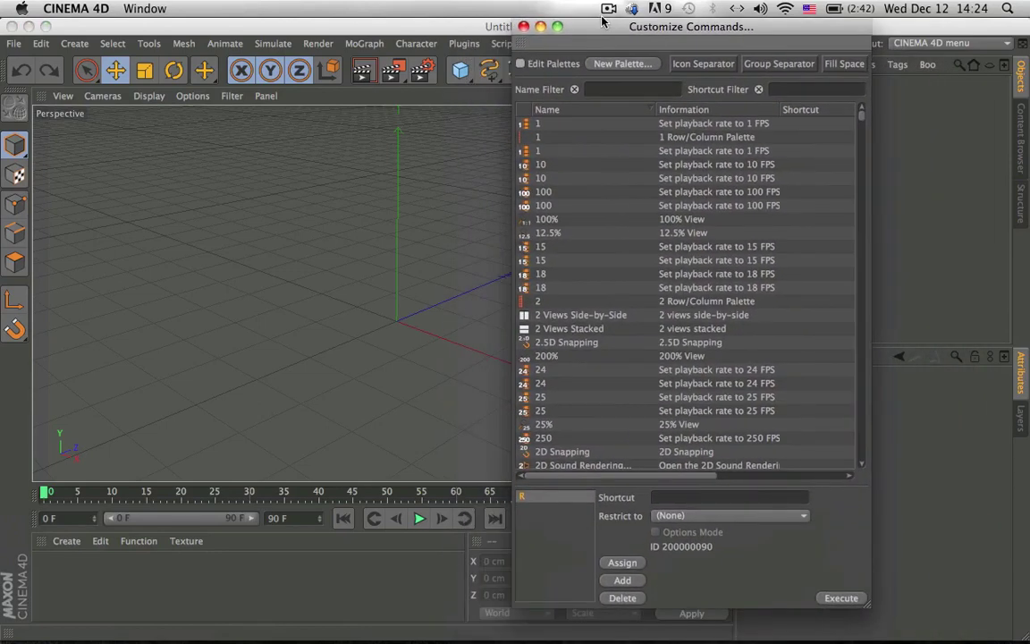
Filter the command list by the name "hide" and clear the filter.
click(611, 87)
text(h)
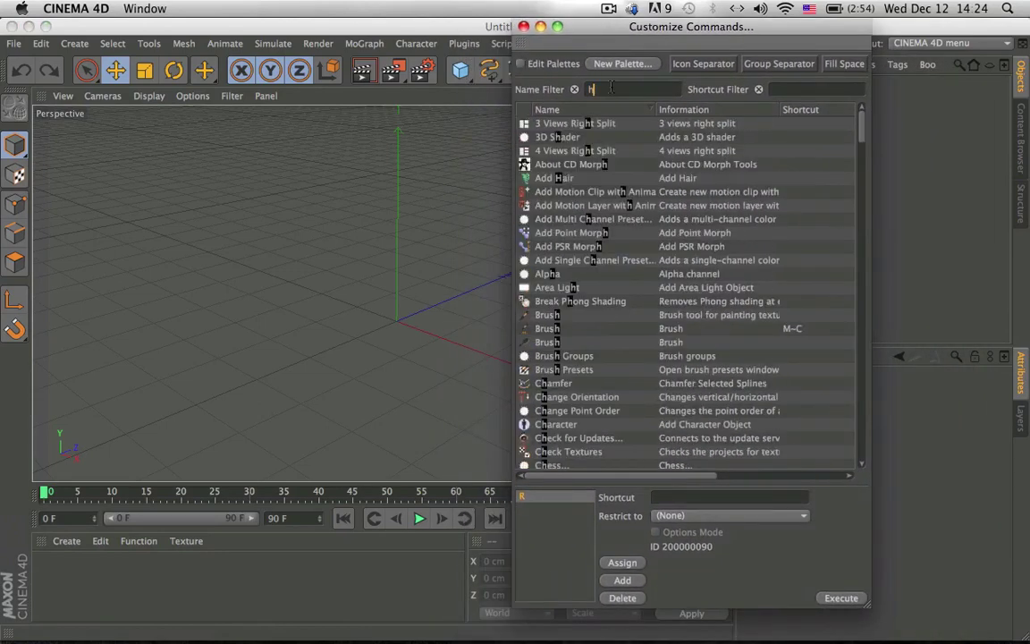
text(ide)
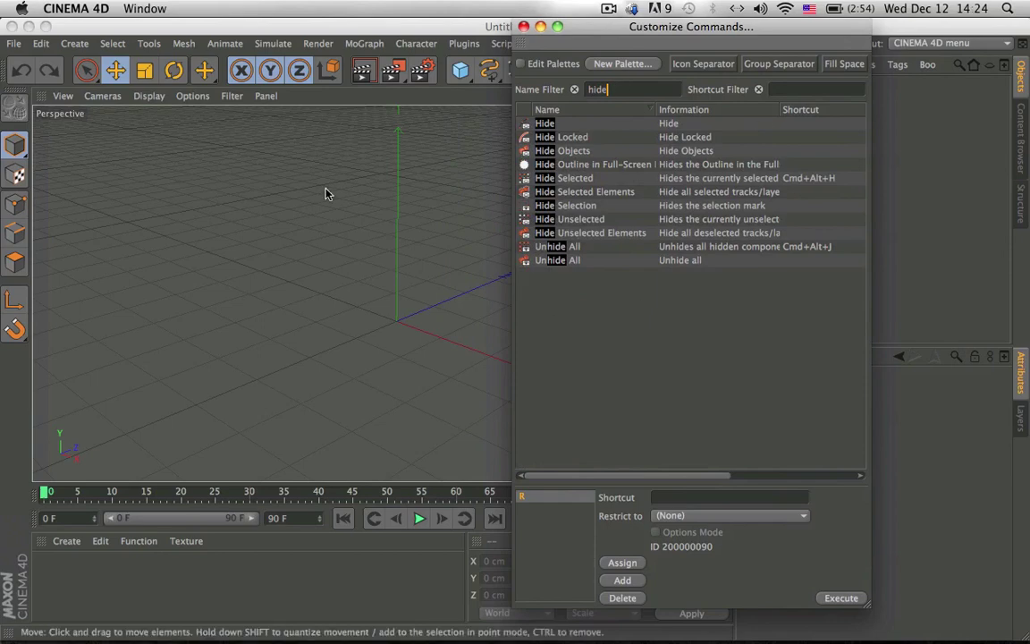
key(BackSpace)
key(BackSpace)
key(BackSpace)
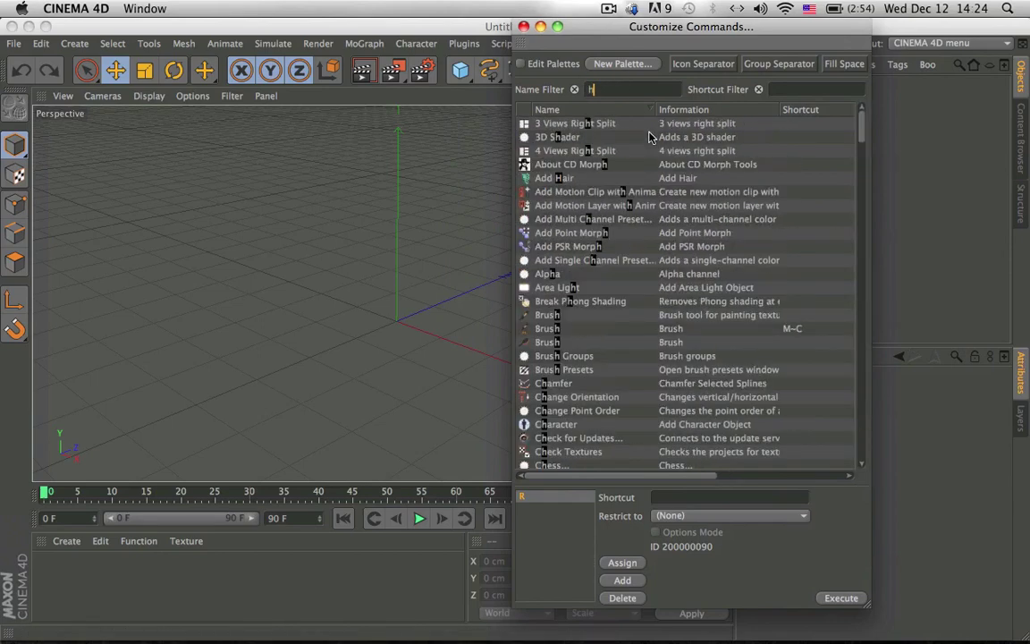
key(BackSpace)
Turn on Edit Palettes and reposition the Customize Commands window so the upper icon palette is uncovered.
drag(629, 33, 750, 113)
mouse_move(672, 79)
mouse_down()
mouse_move(712, 75)
mouse_move(663, 72)
mouse_up()
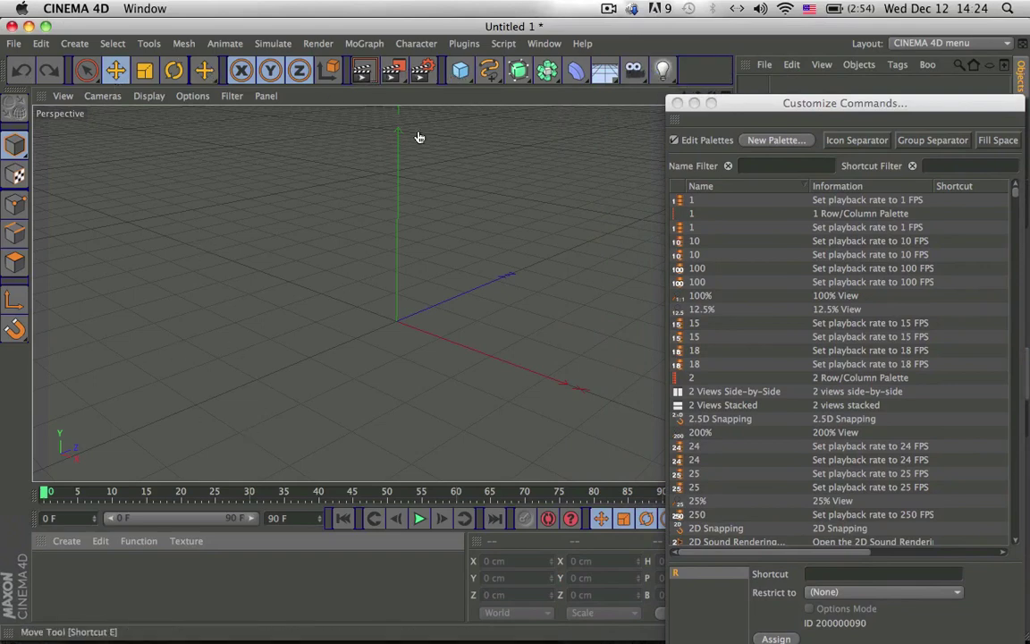
click(843, 104)
drag(844, 104, 701, 101)
drag(585, 111, 537, 141)
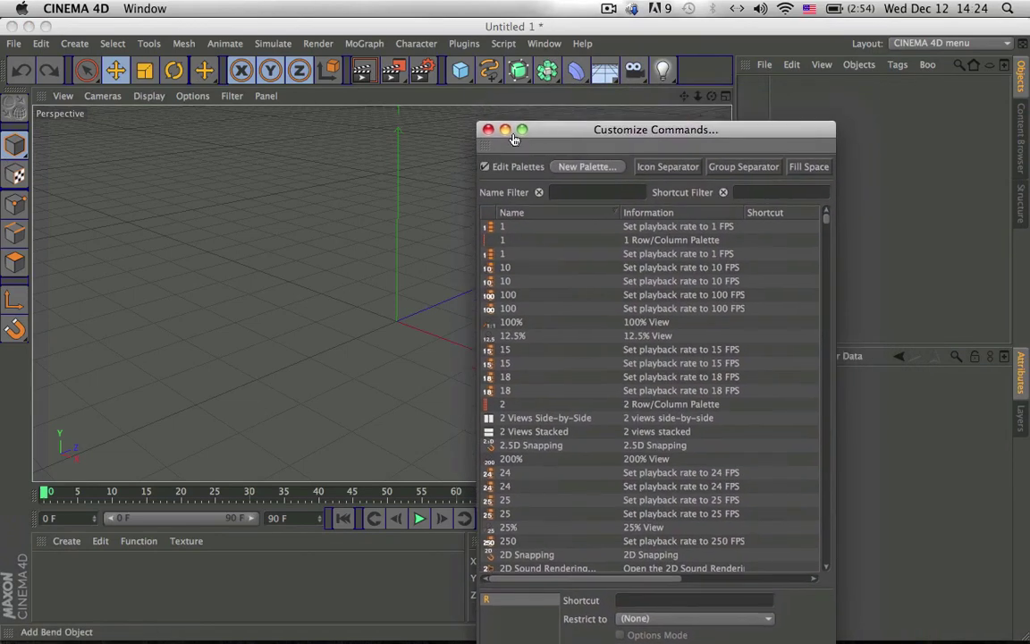
Convert the horizontal icon palette above the viewport to a tab.
right_click(3, 70)
key(Escape)
right_click(353, 70)
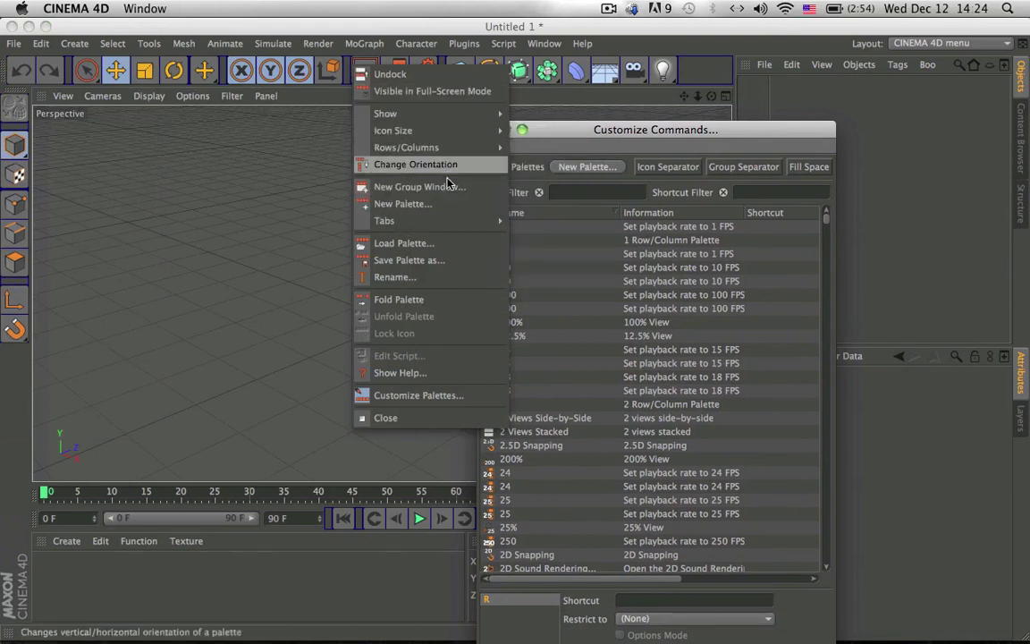
mouse_move(447, 220)
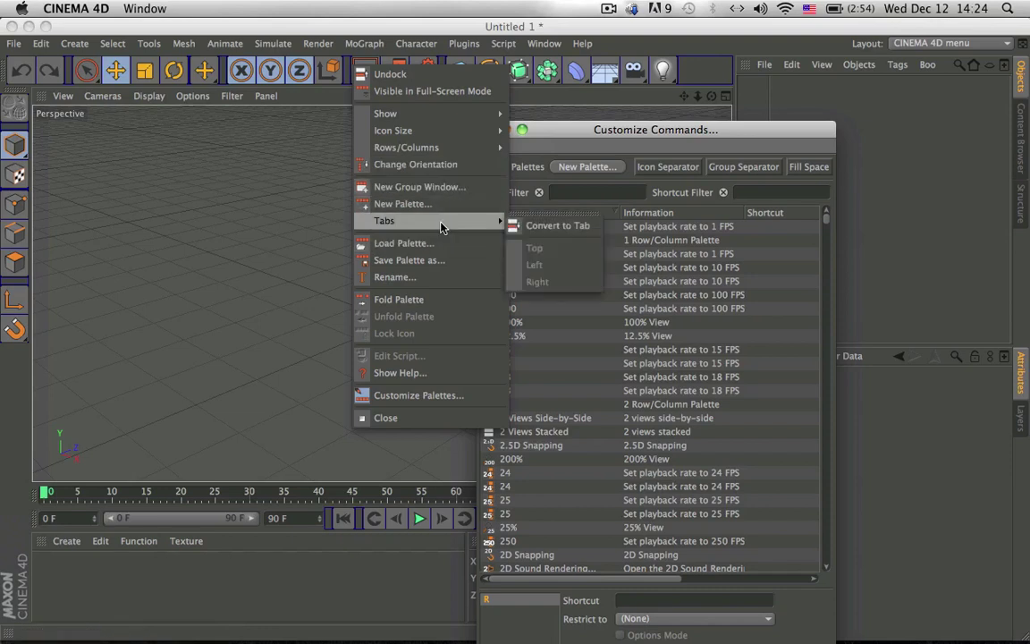
click(558, 227)
click(35, 64)
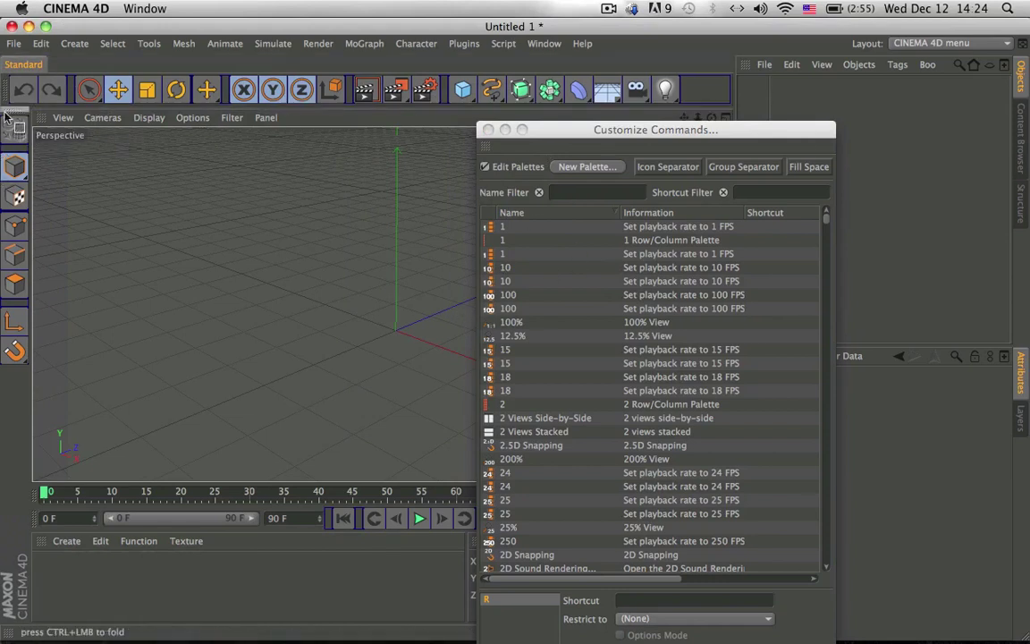
Try to dock the vertical mode tools palette into the area of the Standard tab.
drag(0, 125, 13, 111)
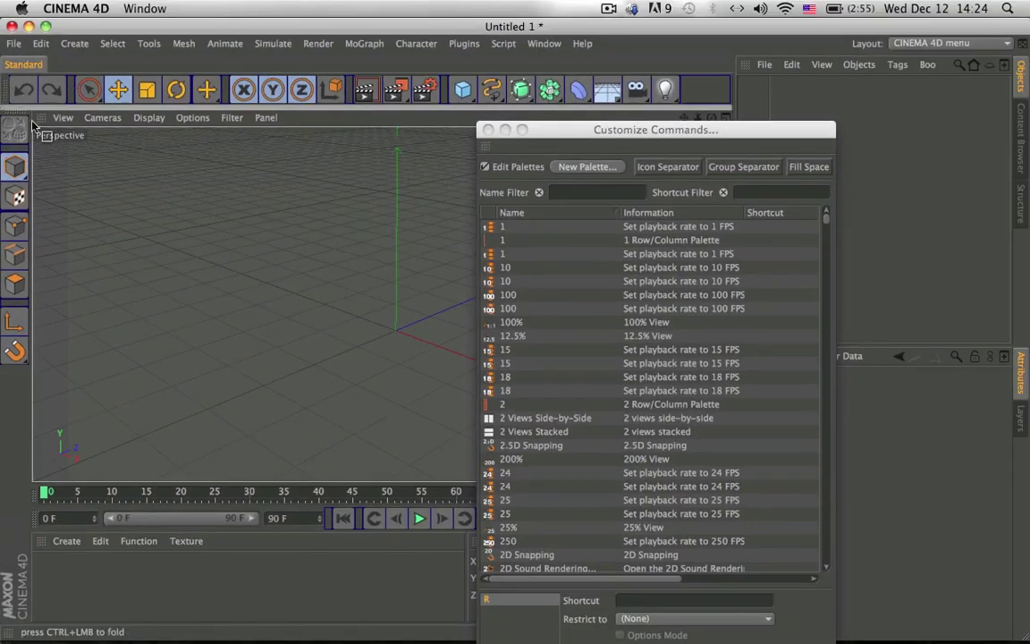
drag(33, 125, 29, 278)
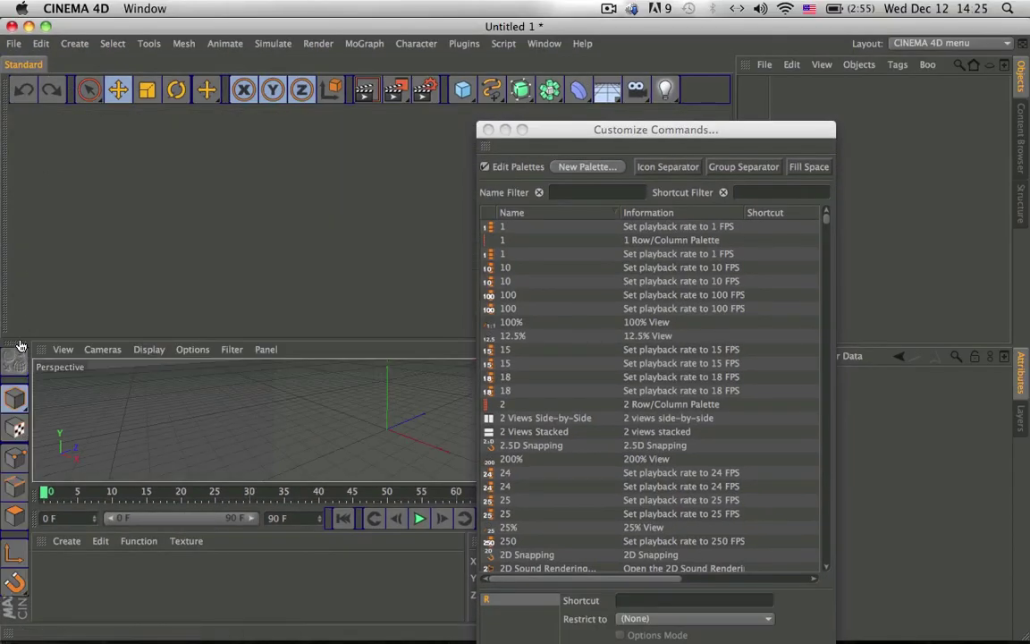
drag(21, 347, 3, 287)
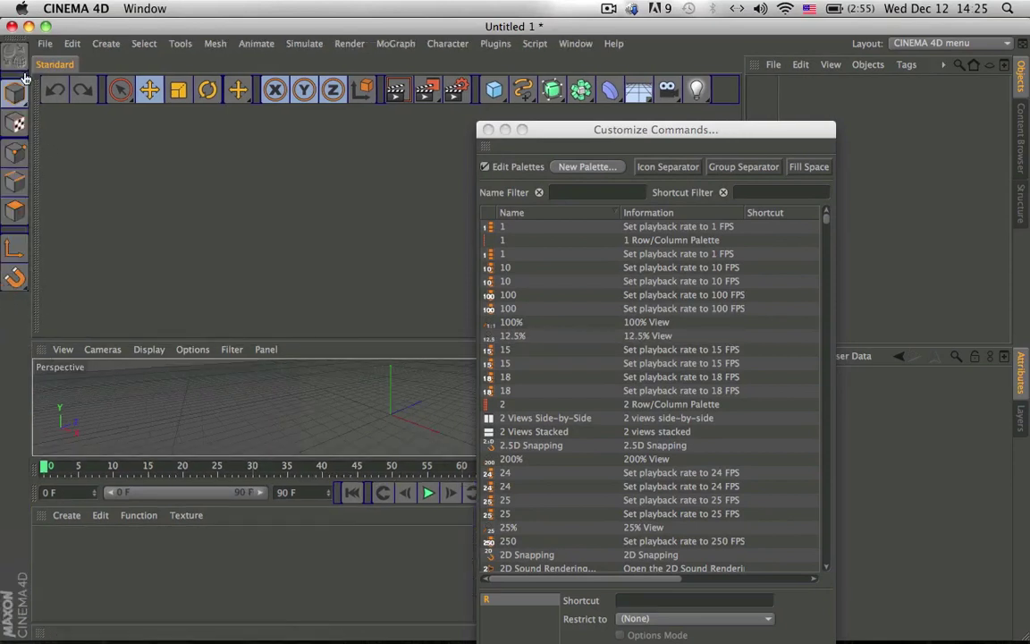
drag(15, 39, 32, 409)
drag(14, 72, 49, 353)
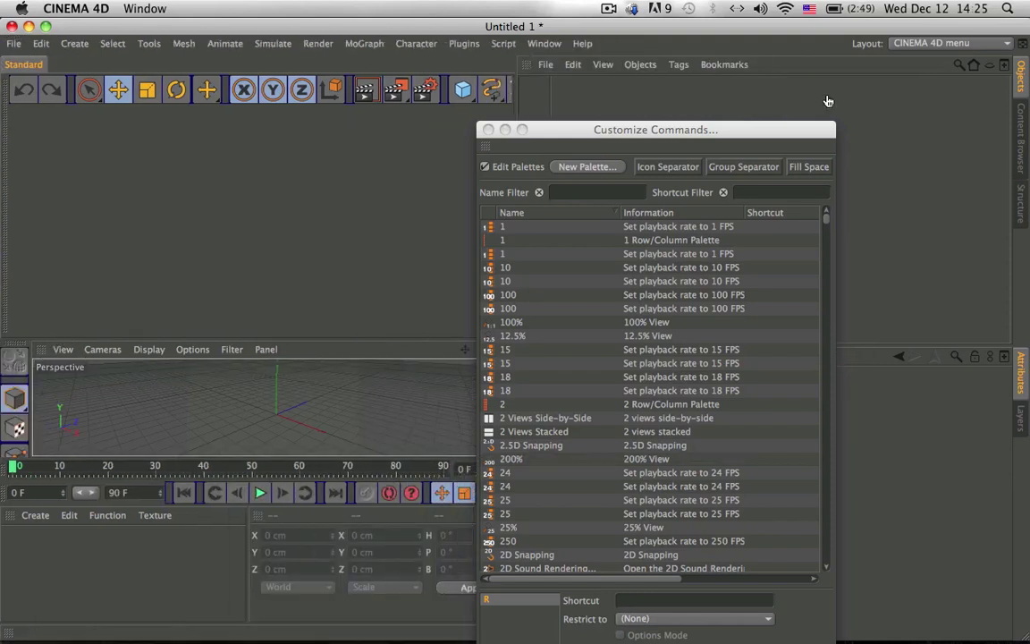
click(483, 130)
click(540, 13)
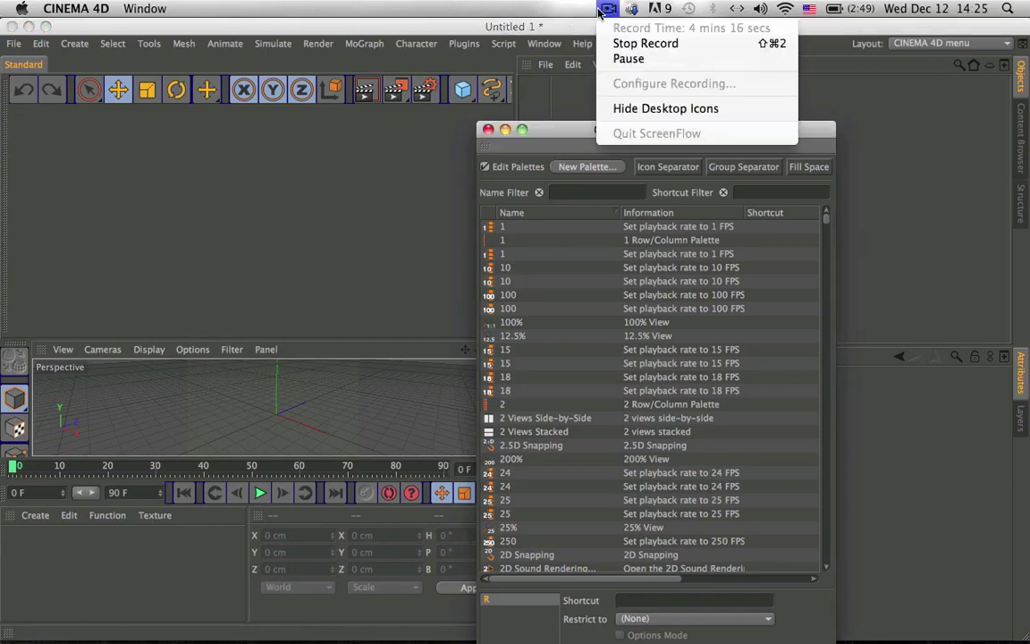
click(570, 58)
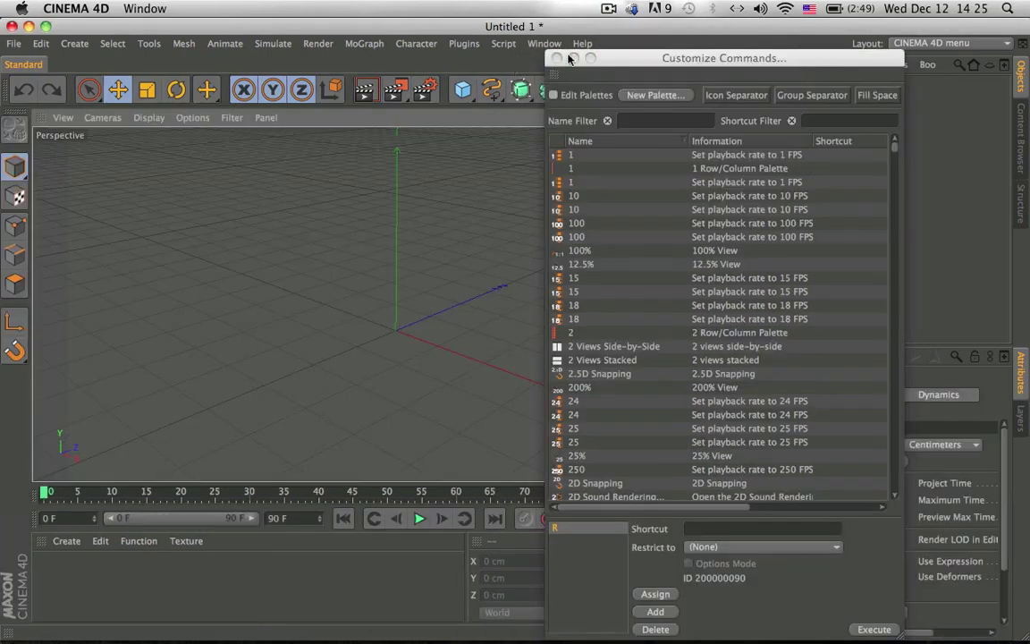
Tear off the Create commands as a floating palette, move it over the viewport and close it.
click(15, 44)
click(75, 54)
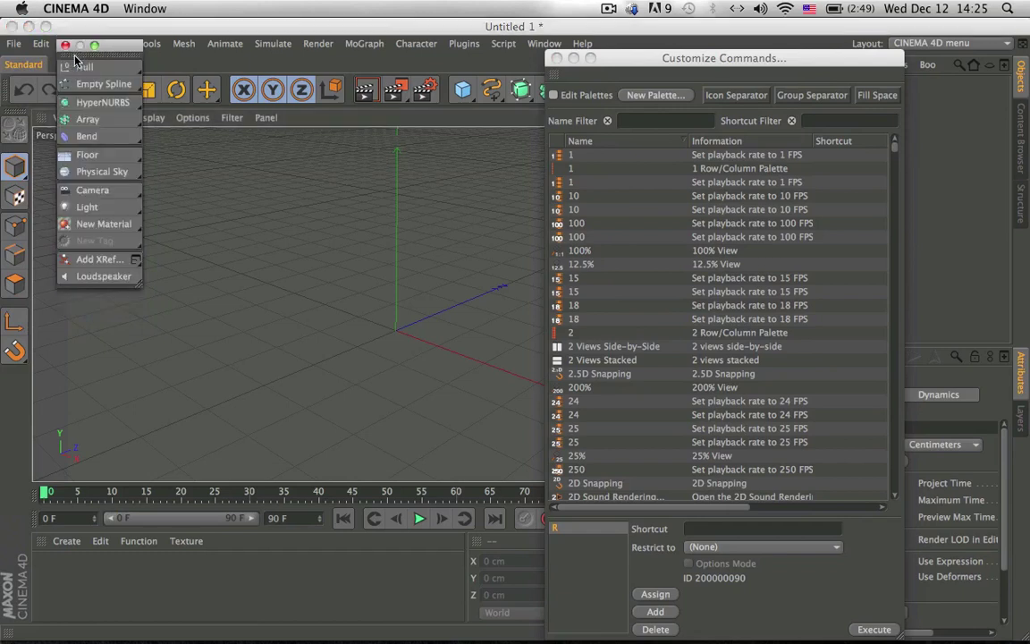
drag(103, 49, 264, 185)
click(227, 178)
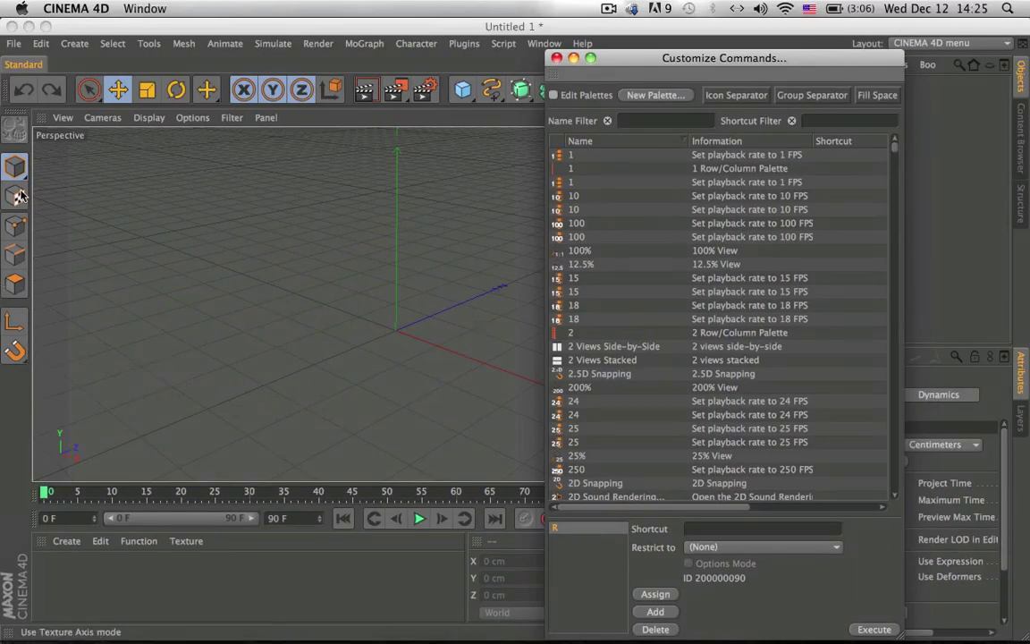
Dock the vertical mode tools palette as a Tools tab and place it after the Standard tab.
click(11, 115)
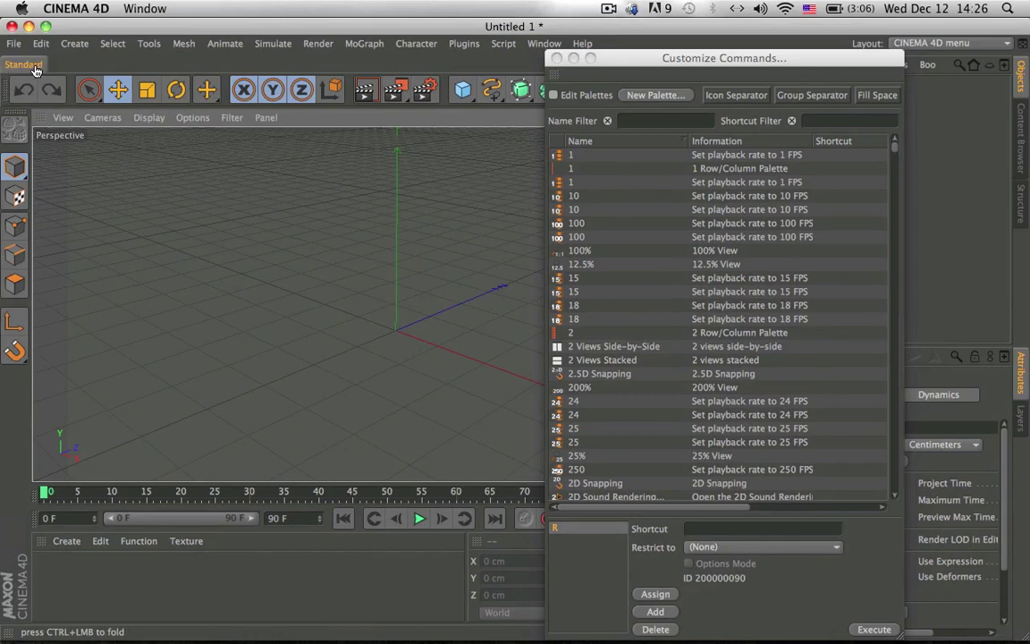
drag(6, 69, 11, 68)
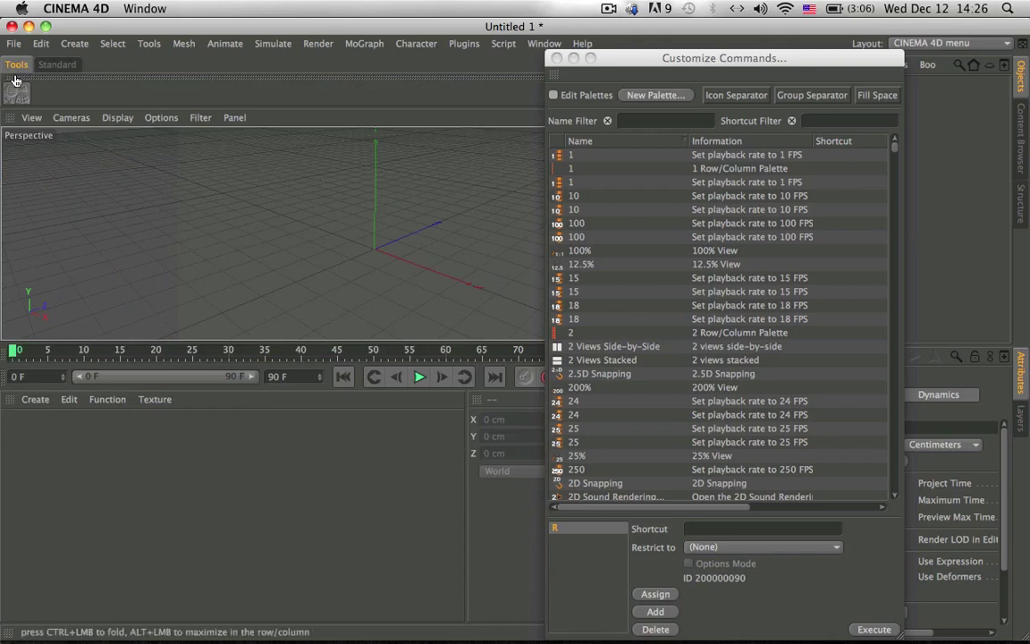
drag(12, 77, 76, 65)
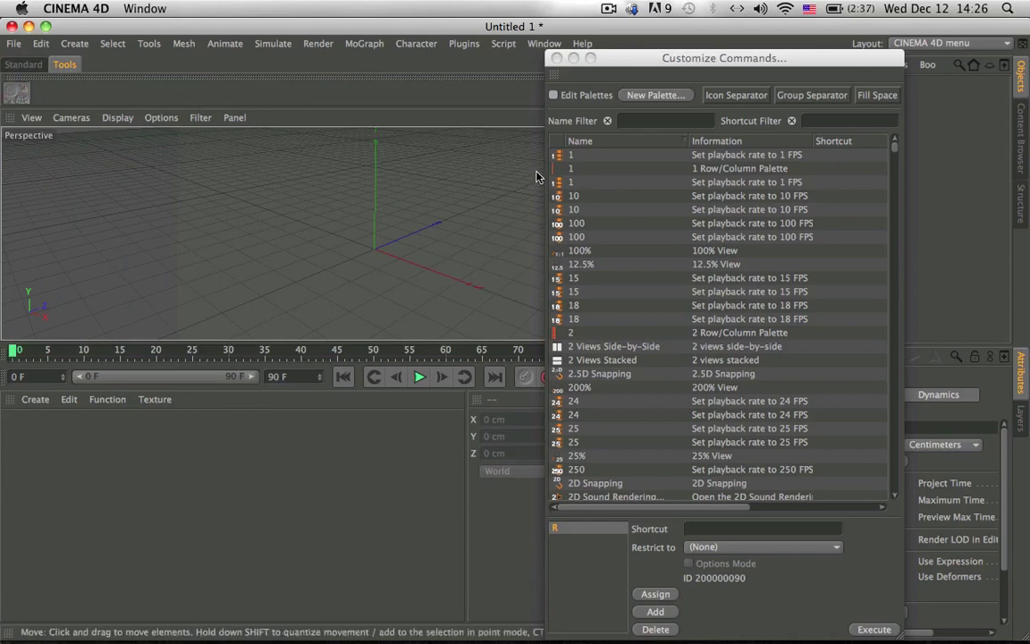
Enlarge the Tools tab's area downward to reveal its icon column, leaving Edit Palettes turned on.
click(588, 97)
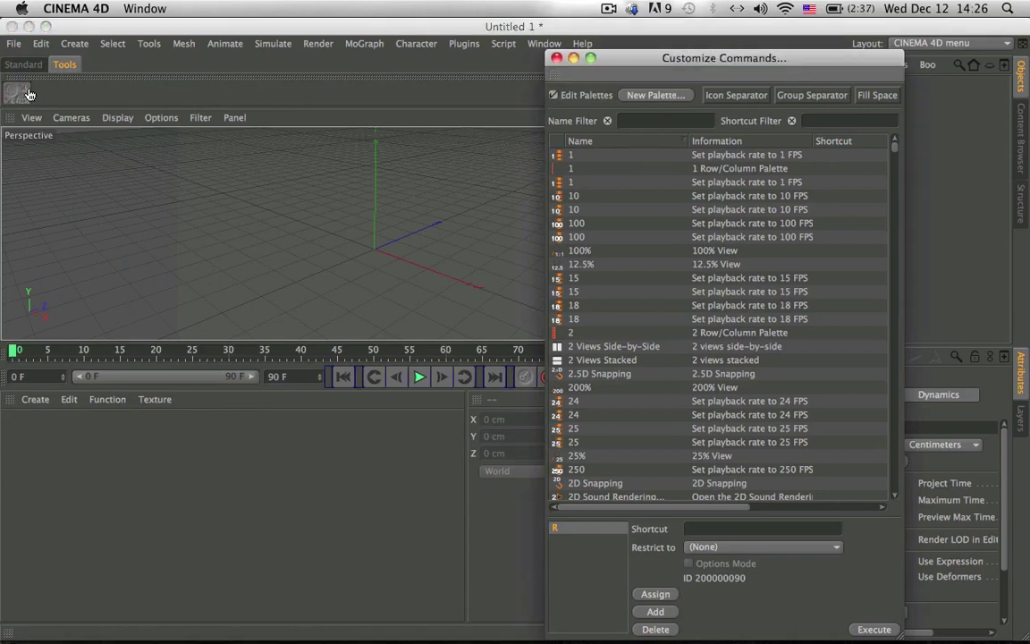
mouse_move(27, 93)
mouse_down()
mouse_move(18, 79)
mouse_move(50, 71)
mouse_move(38, 90)
mouse_move(60, 72)
mouse_move(16, 88)
mouse_move(37, 86)
mouse_up()
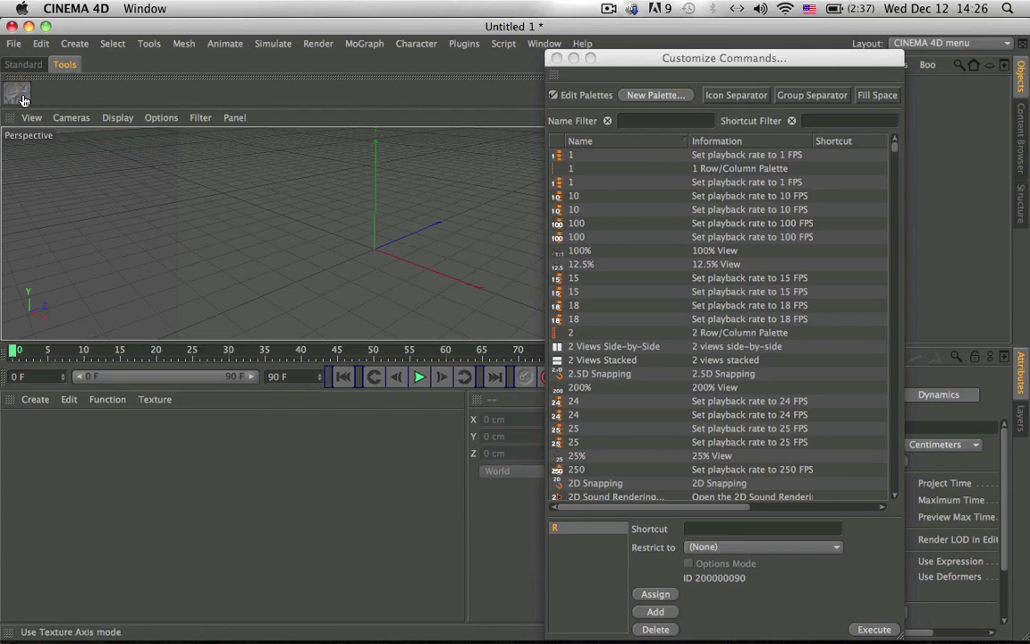
click(553, 95)
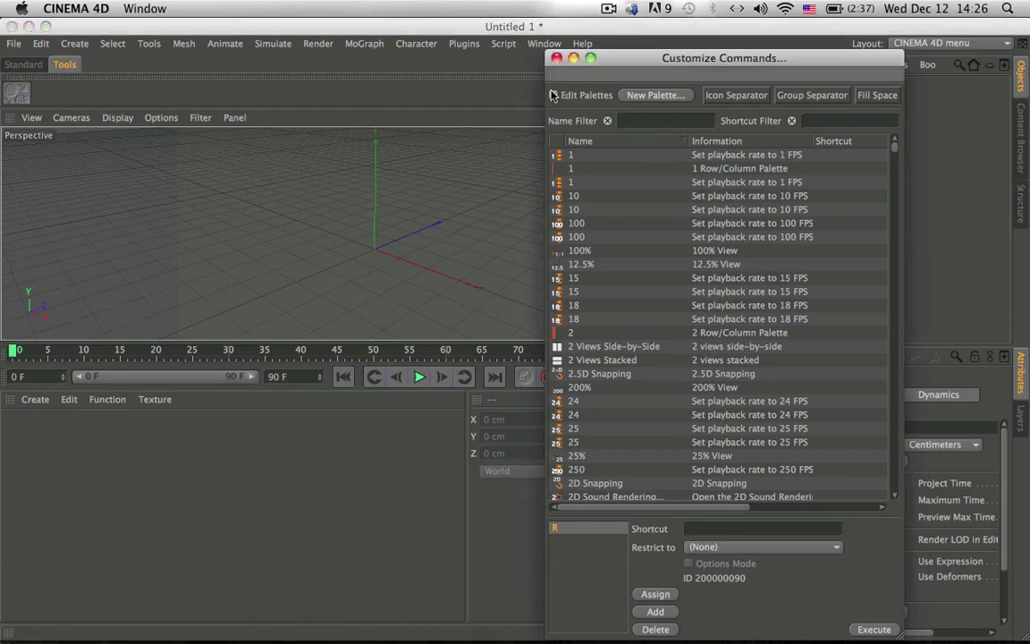
drag(510, 108, 507, 285)
click(552, 96)
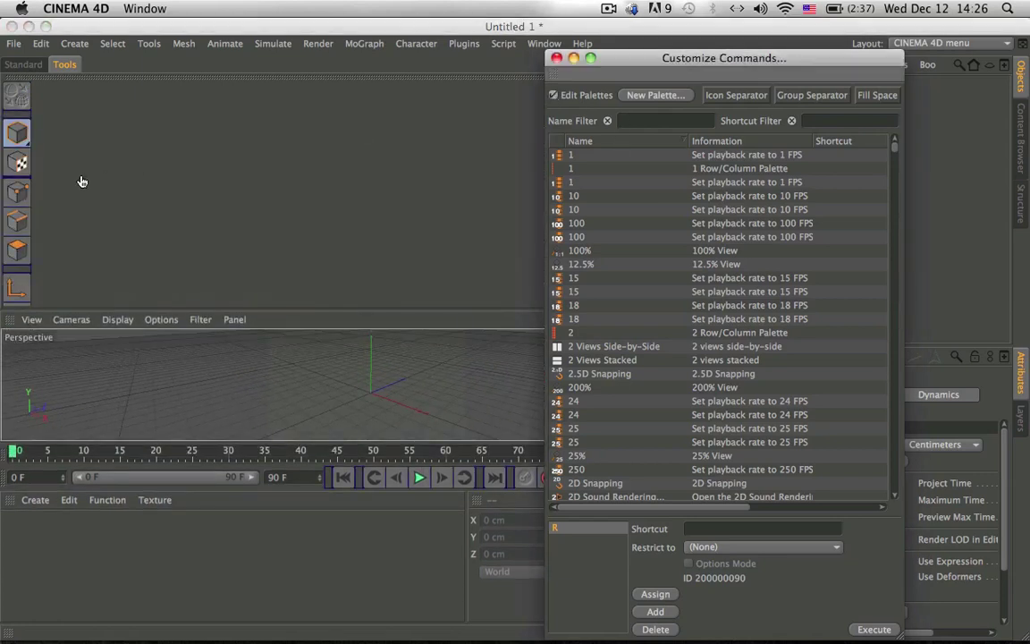
Move the Model mode icon to the start of the Tools tab's icon column, ahead of the Make Editable icon.
drag(22, 131, 29, 100)
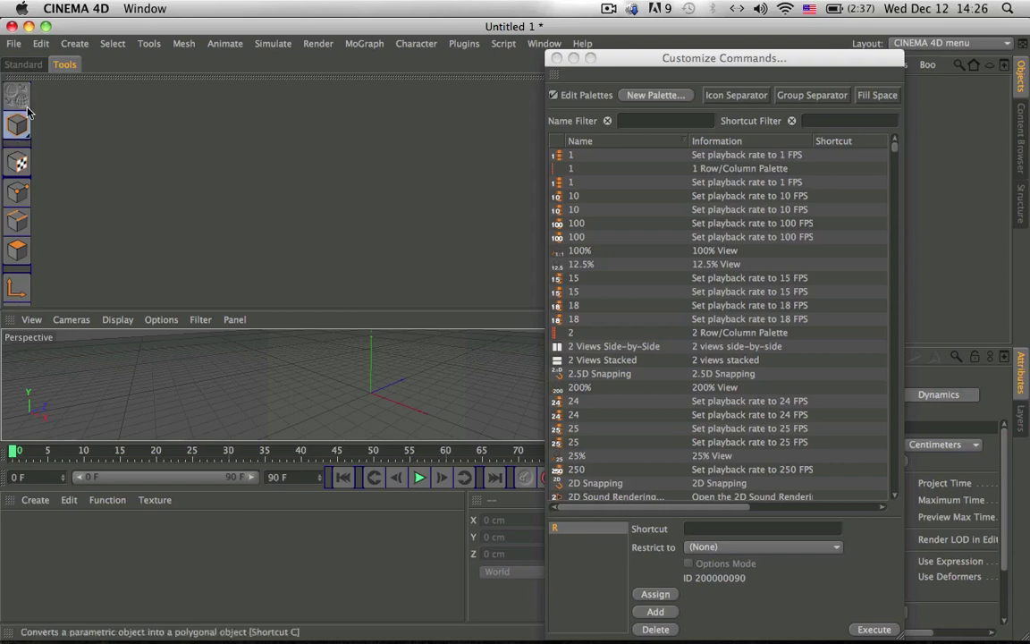
right_click(19, 85)
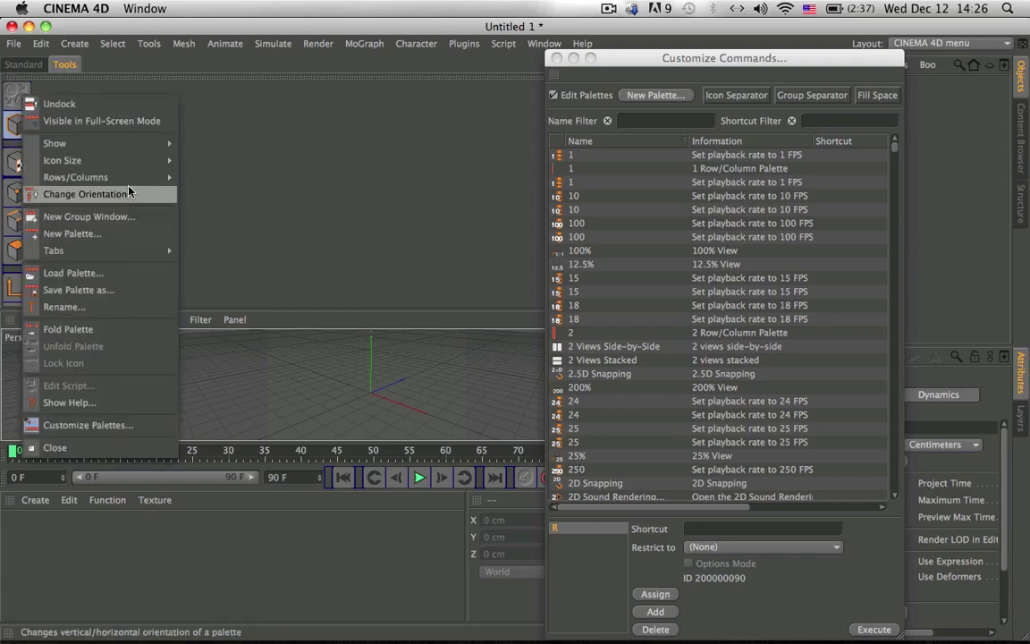
mouse_move(134, 177)
click(195, 183)
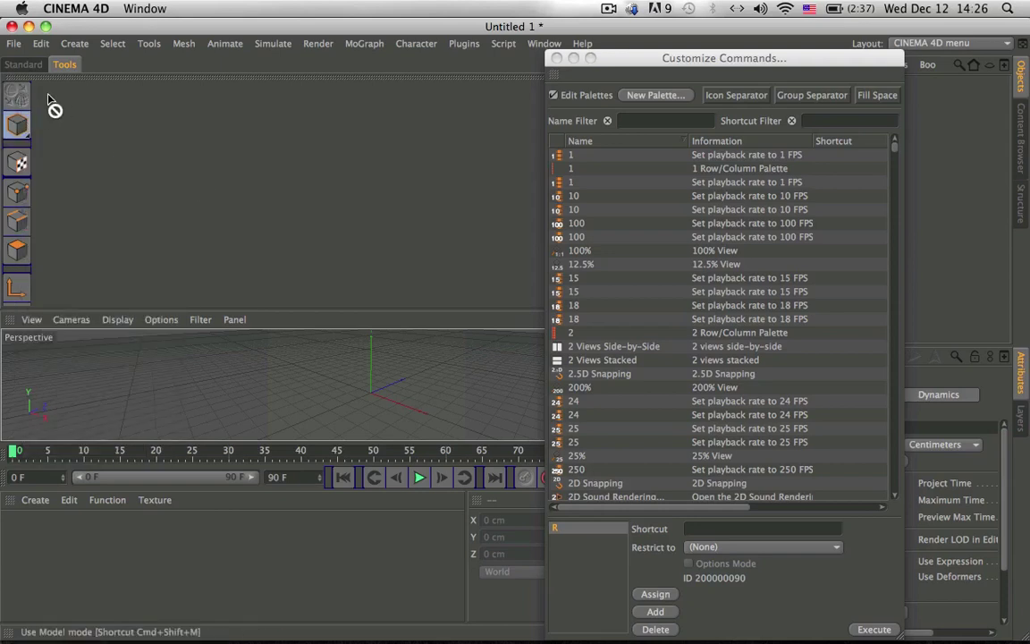
drag(47, 105, 27, 90)
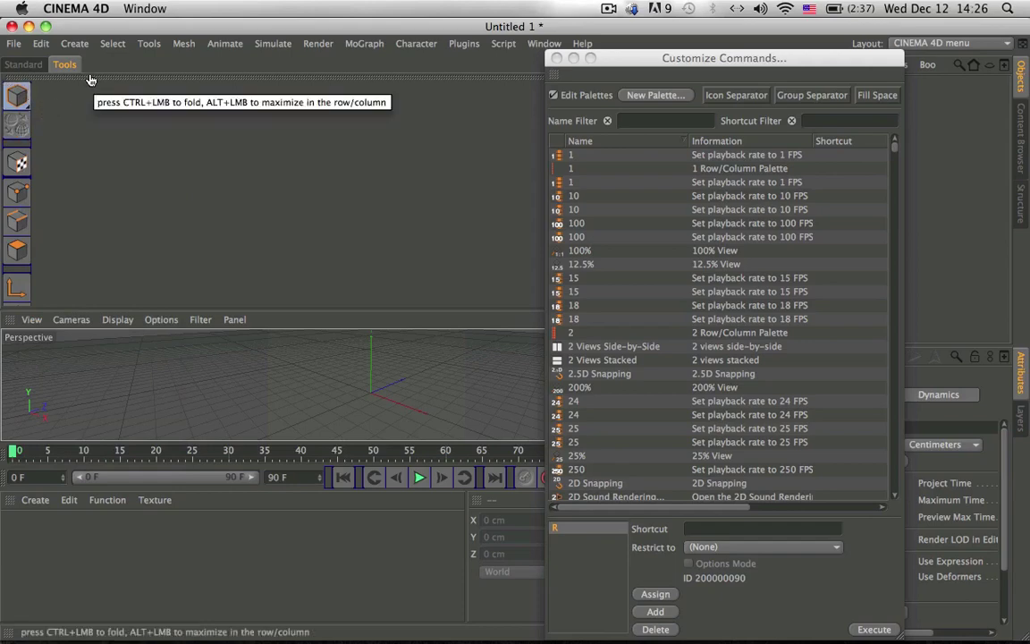
Remove the Tools tab and keep only the Standard tab with its toolbar.
click(70, 65)
click(65, 65)
click(65, 64)
click(61, 69)
click(10, 68)
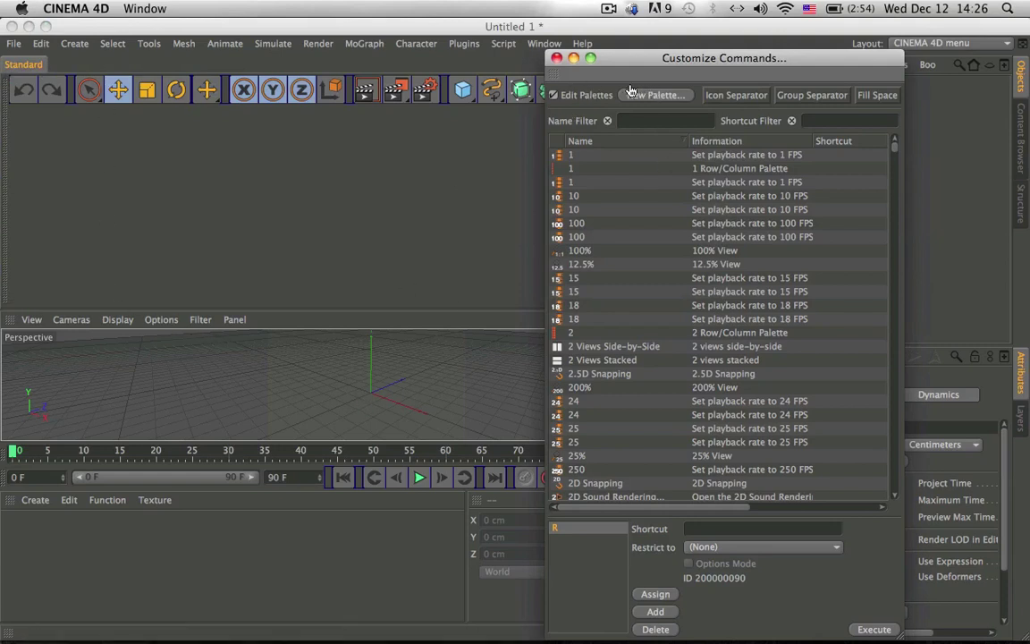
click(608, 9)
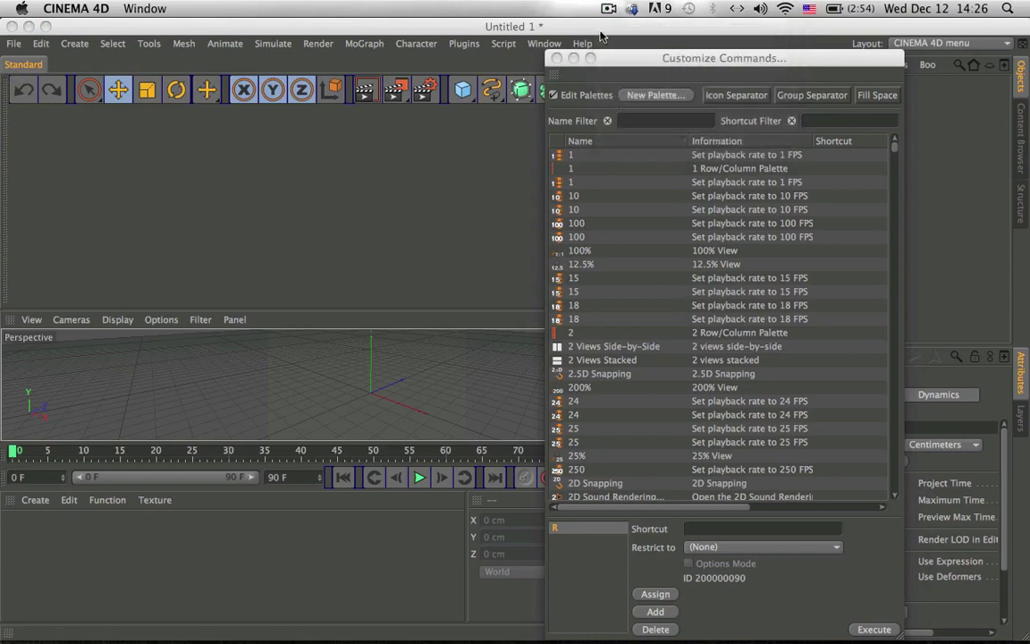
click(543, 43)
mouse_move(586, 76)
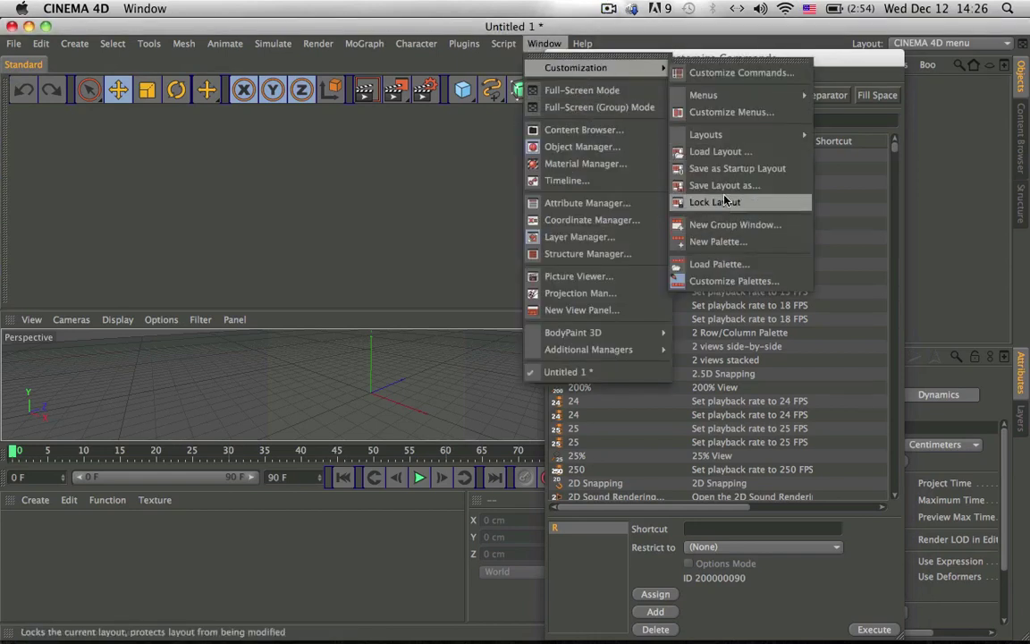
mouse_move(582, 43)
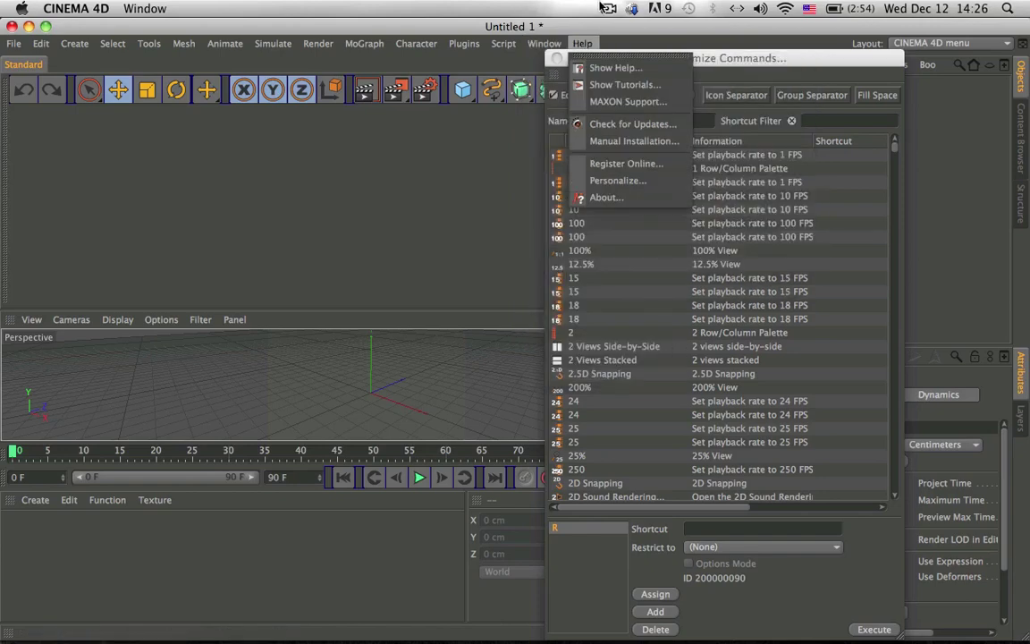
click(610, 7)
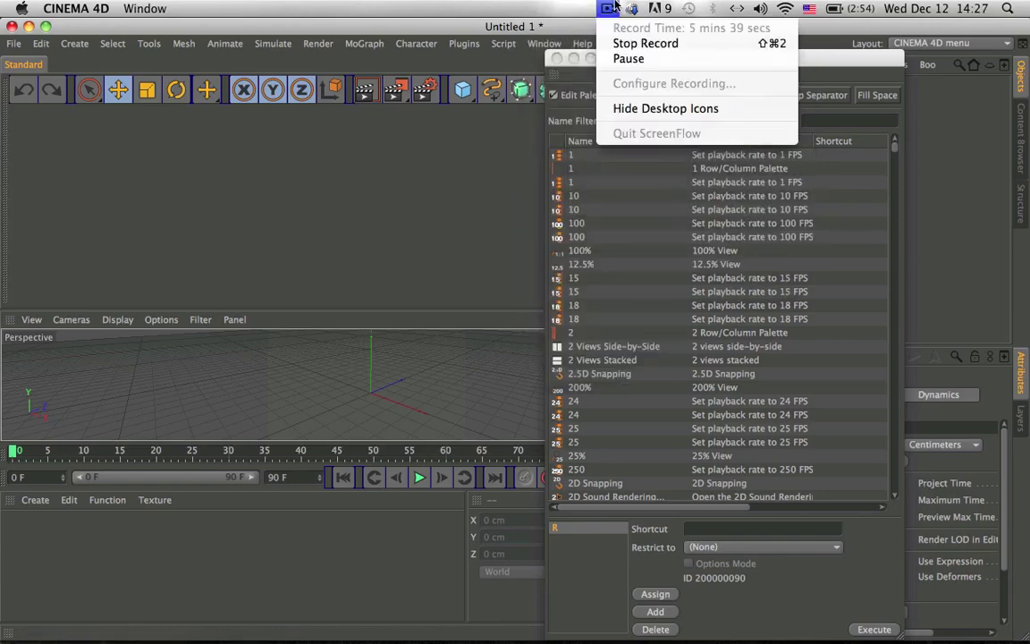
click(621, 58)
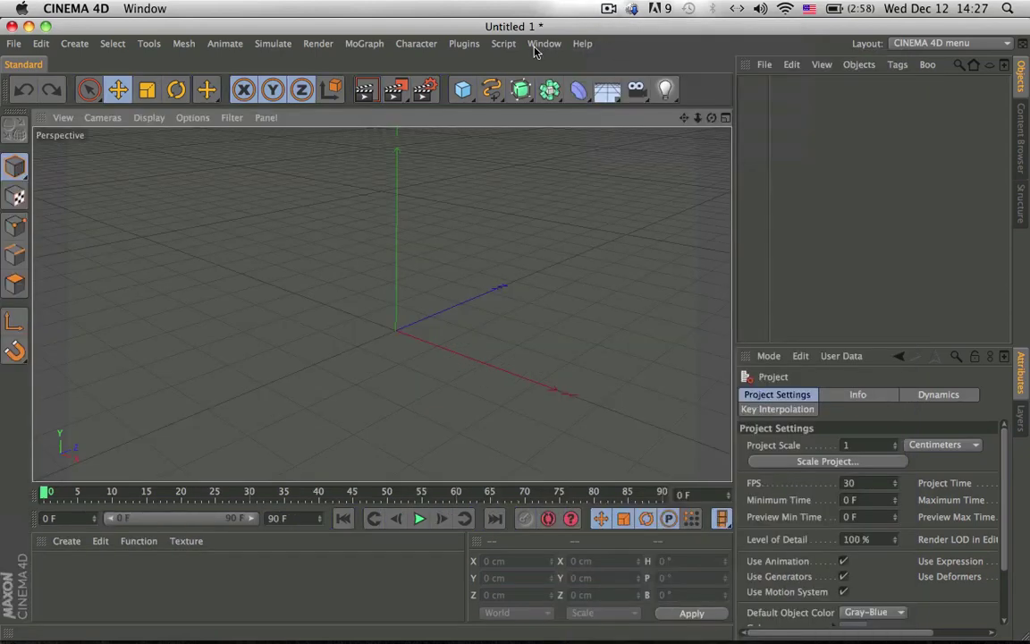
Open the Customize Commands window, move it further off the toolbar and turn on Edit Palettes.
click(538, 44)
mouse_move(590, 68)
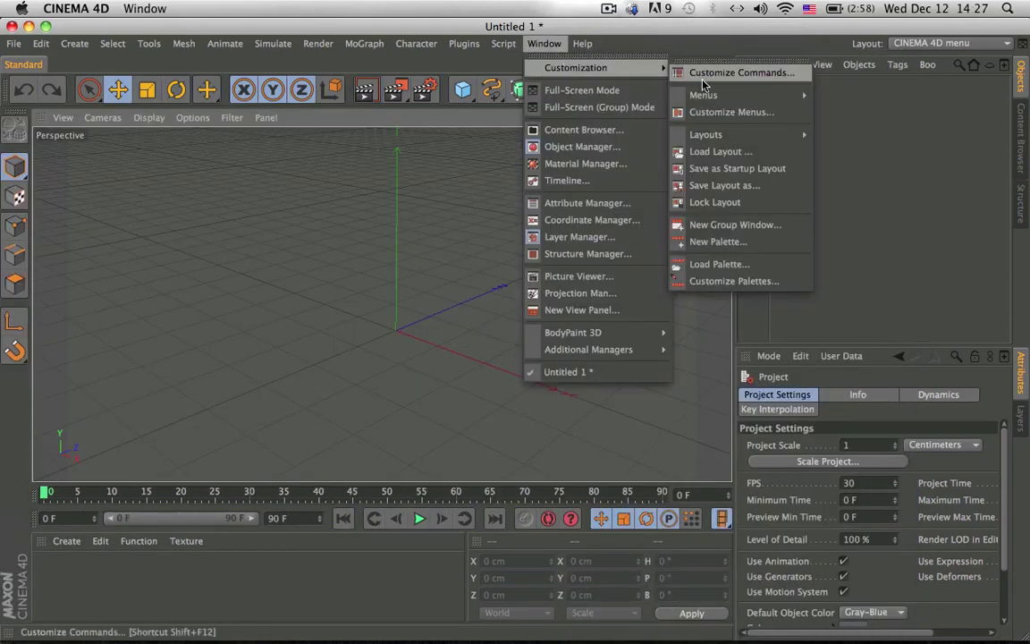
click(687, 73)
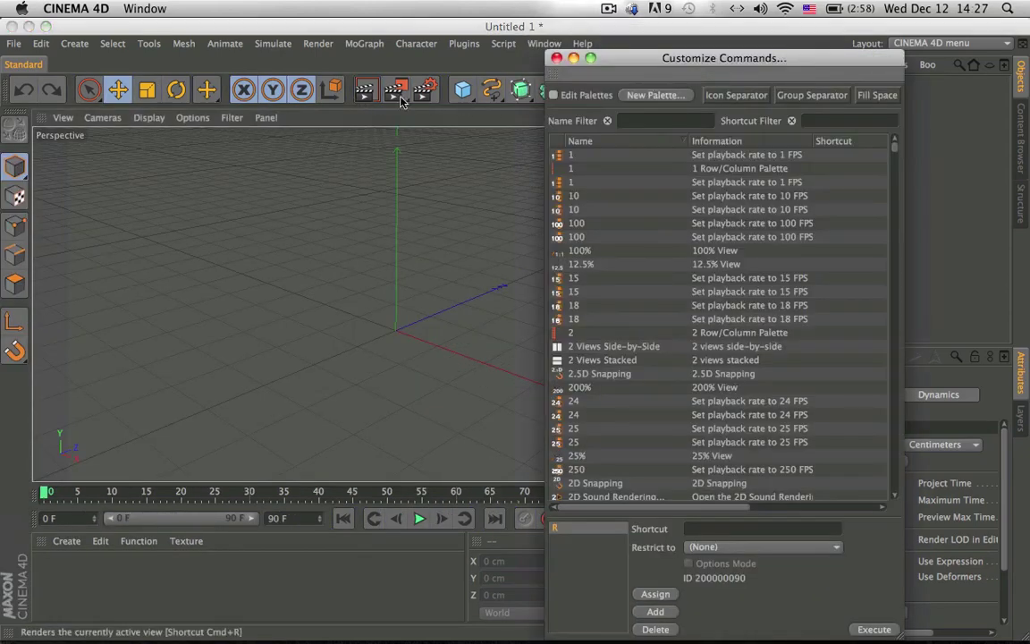
click(457, 92)
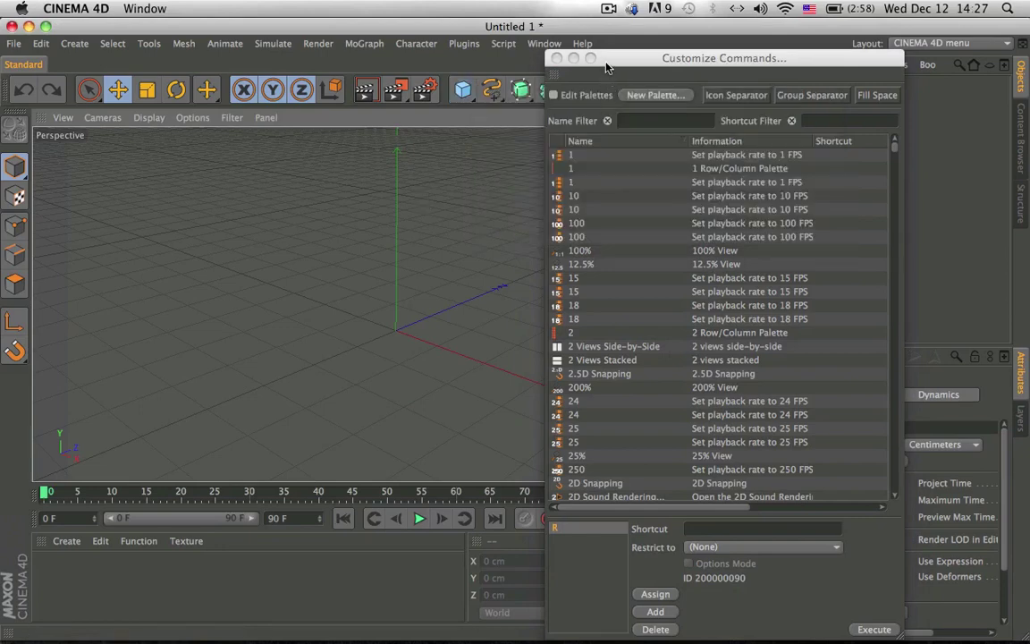
drag(606, 66, 642, 50)
click(590, 80)
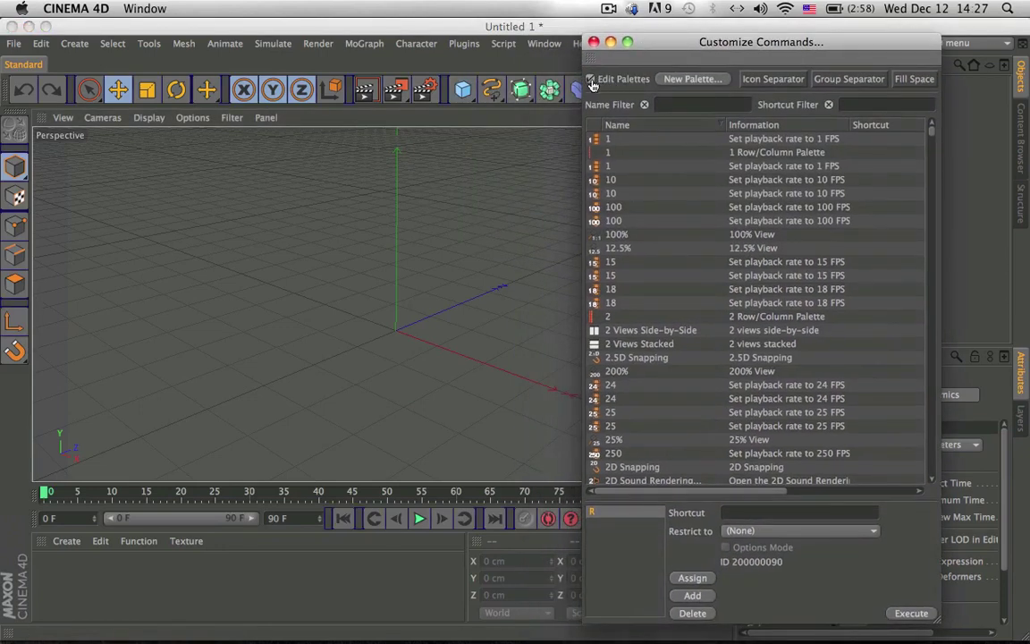
Create a new empty palette, stretch it into a wide, low window and place it over the viewport.
click(673, 80)
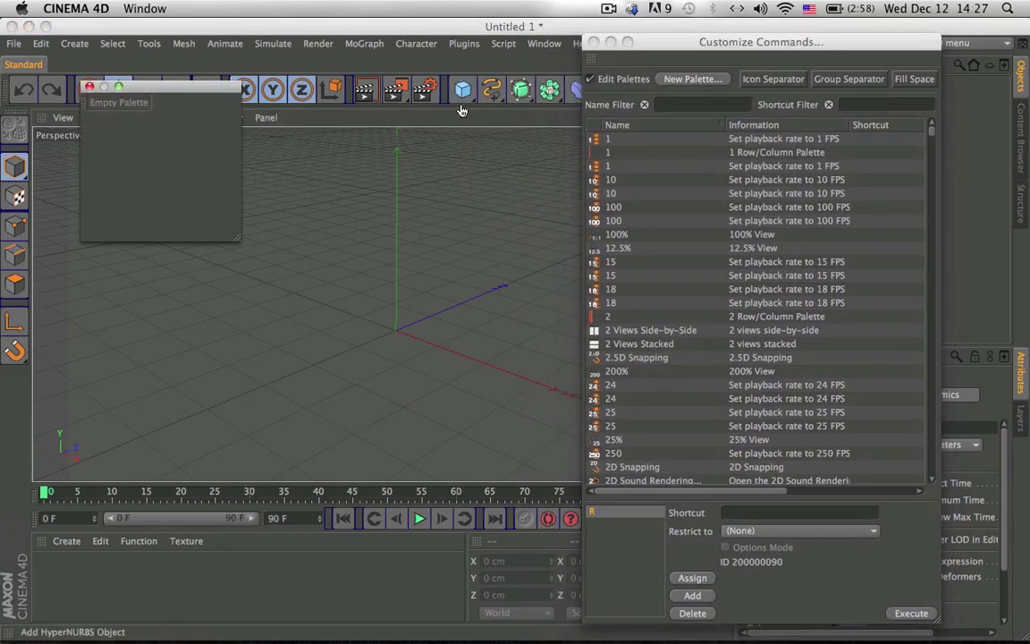
drag(236, 236, 484, 223)
drag(441, 88, 420, 176)
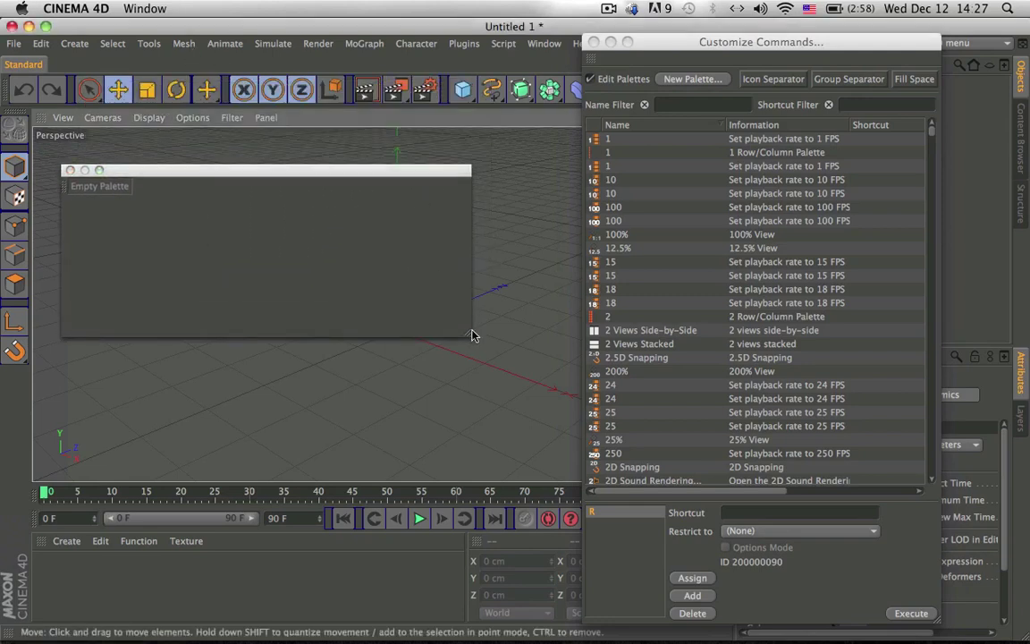
drag(469, 336, 601, 288)
drag(369, 170, 289, 168)
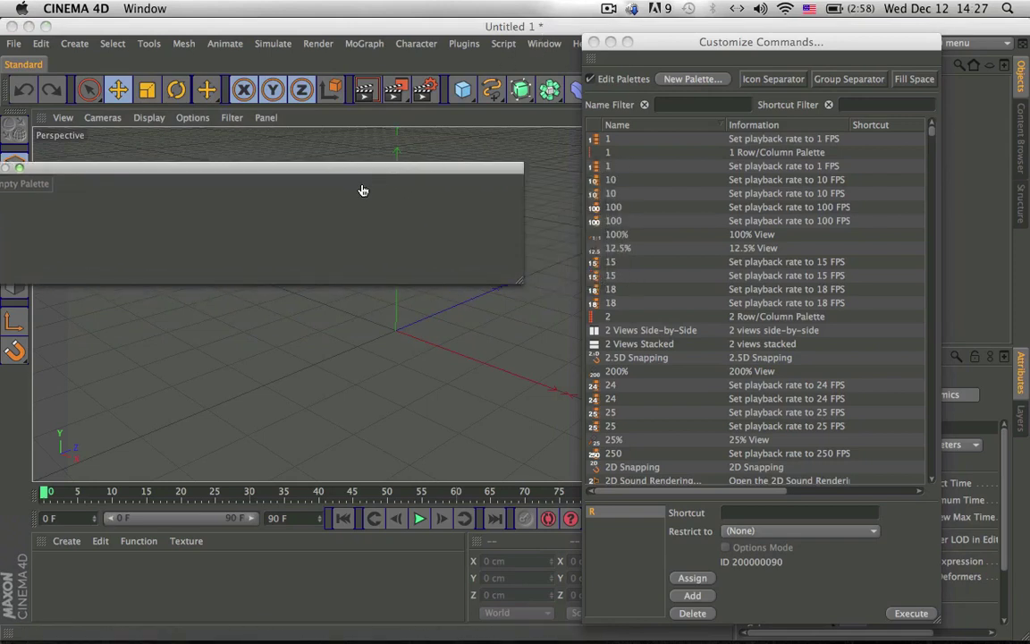
drag(361, 167, 418, 170)
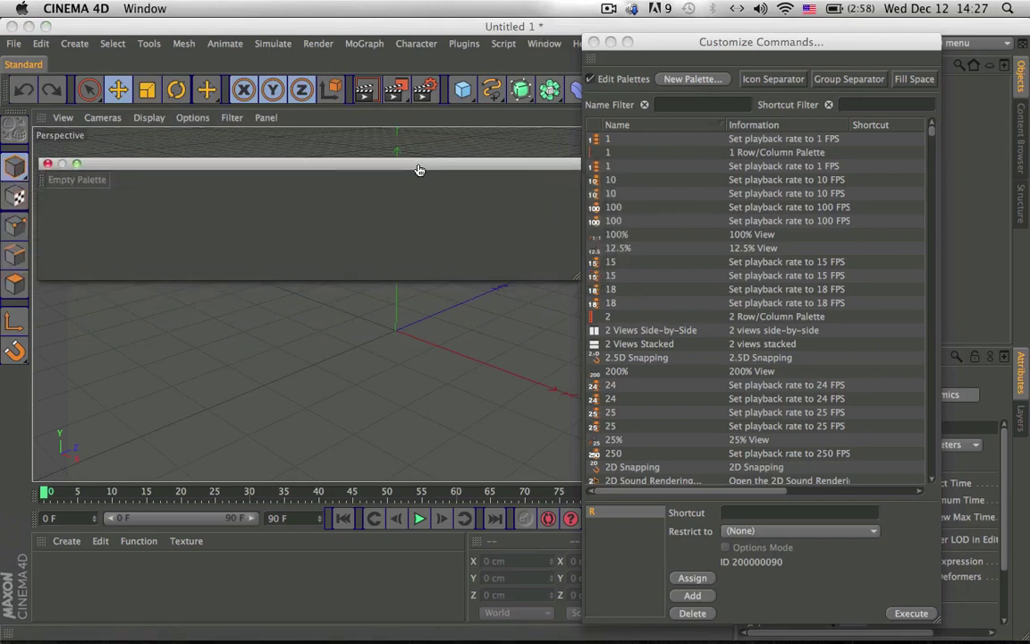
Tear off the Character commands as a floating palette and place it over the viewport beside the command list.
click(690, 107)
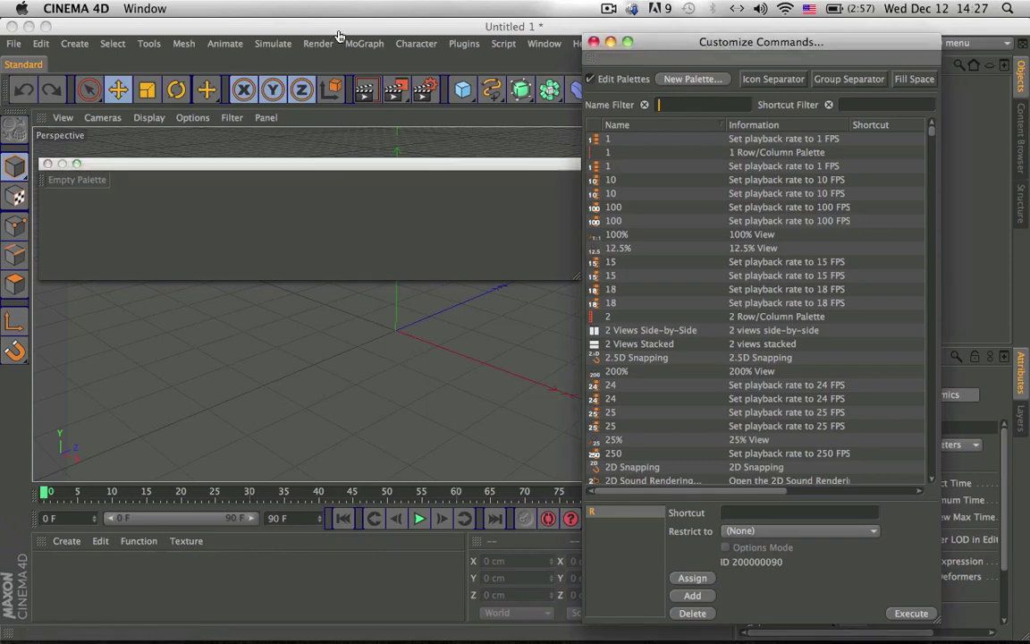
click(261, 45)
click(270, 42)
mouse_move(174, 47)
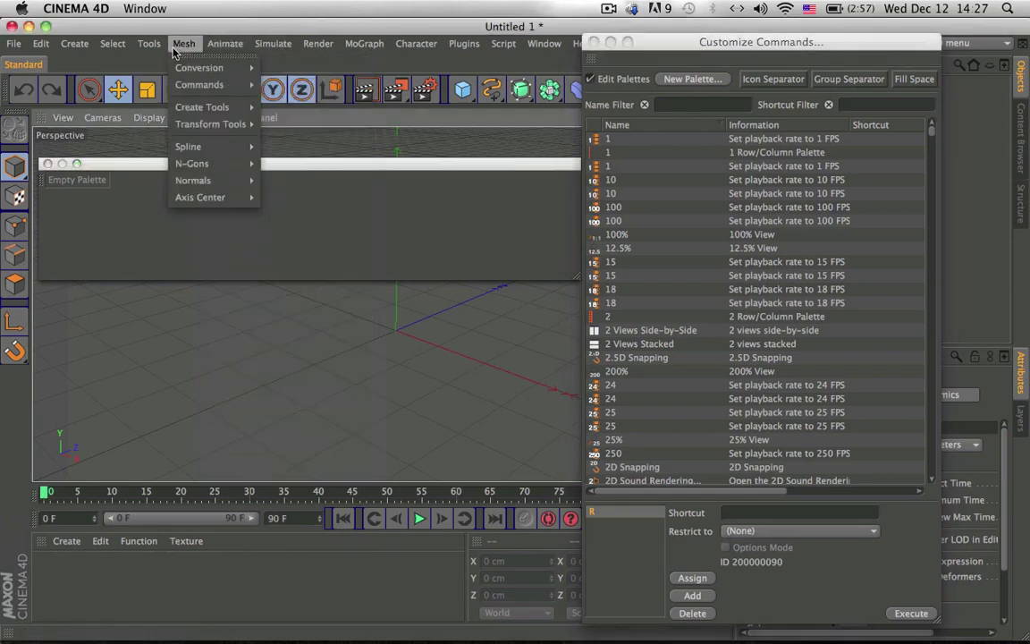
mouse_move(220, 72)
mouse_move(220, 108)
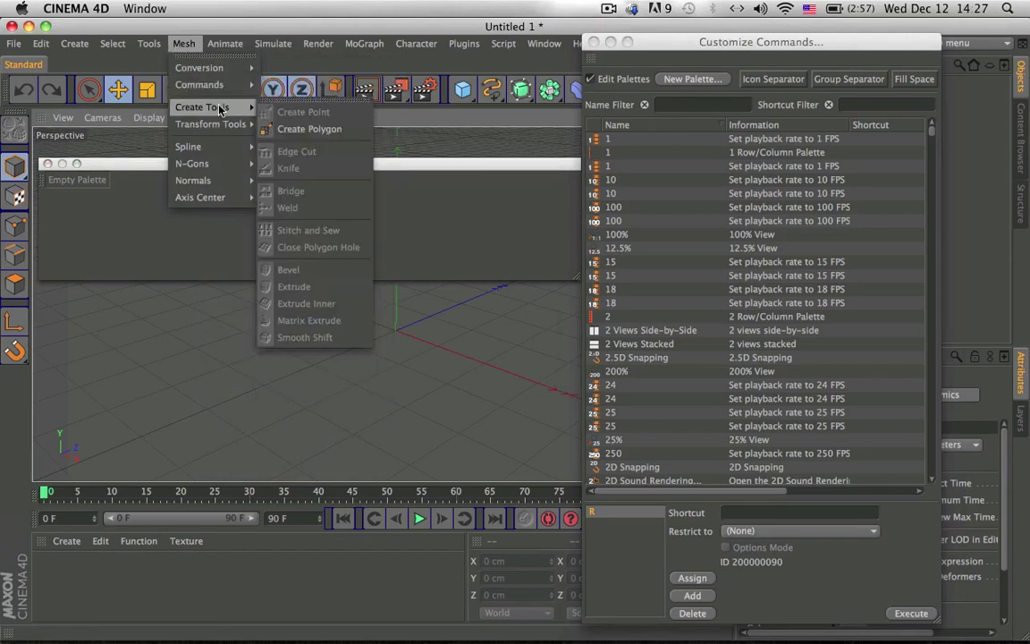
mouse_move(415, 43)
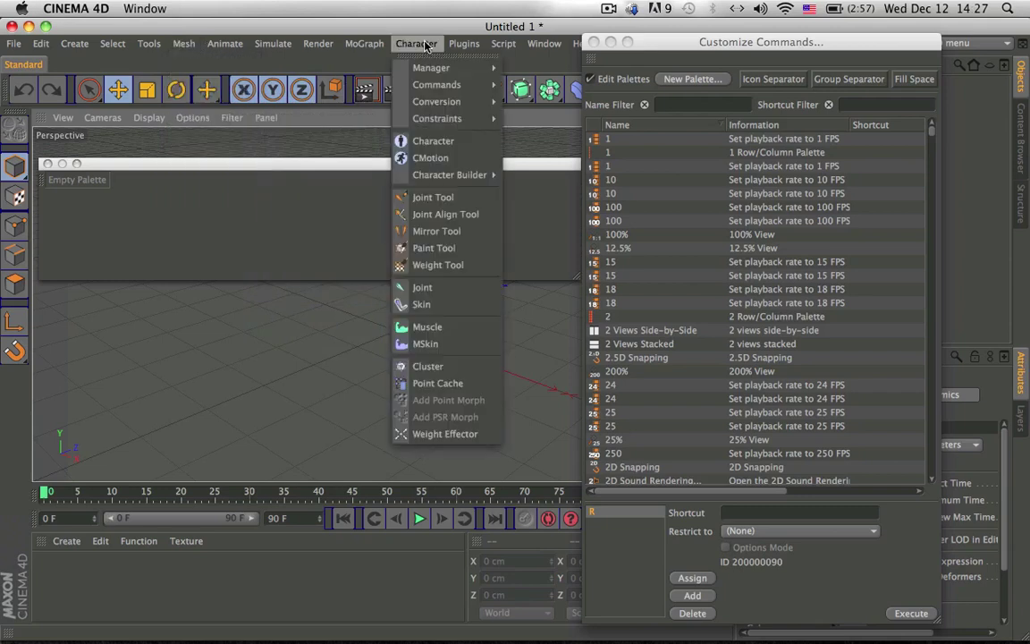
mouse_move(435, 87)
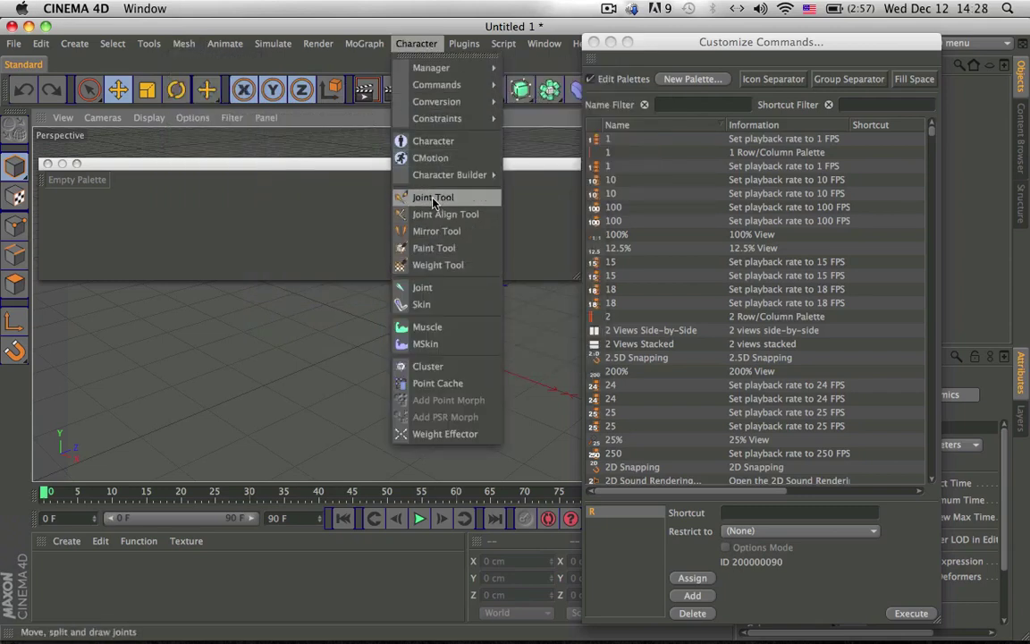
click(433, 56)
click(431, 43)
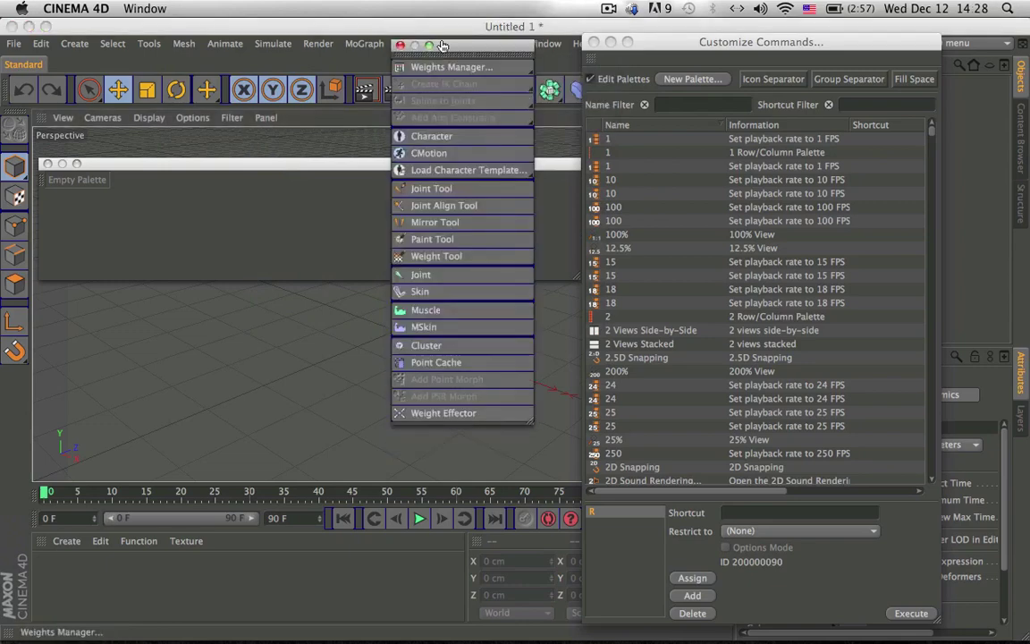
drag(438, 57, 453, 174)
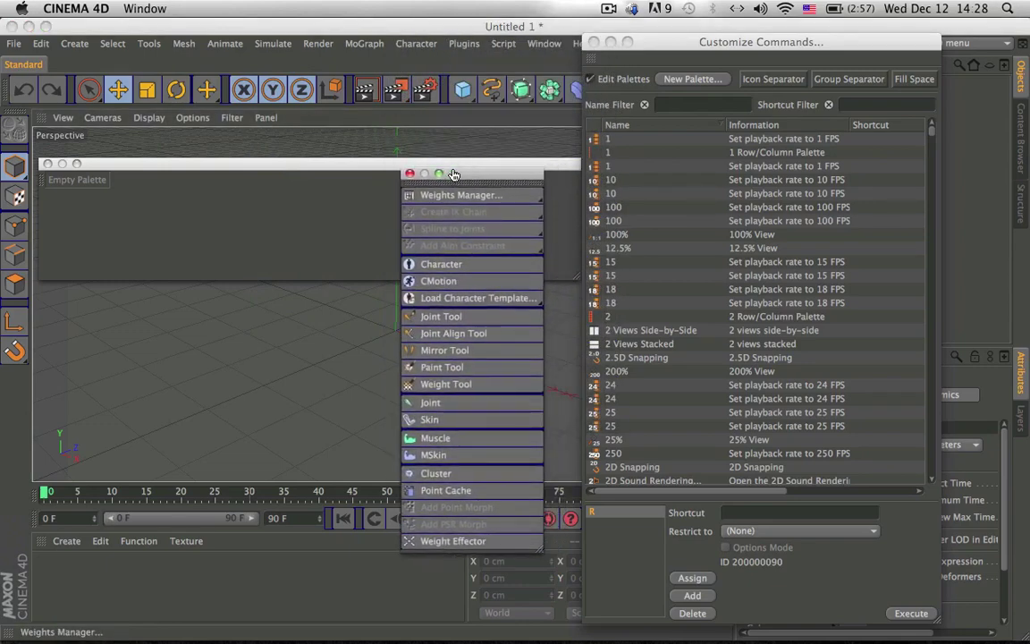
Filter the command list by the name "joi".
click(666, 105)
text(joing)
key(BackSpace)
text(g)
key(BackSpace)
key(BackSpace)
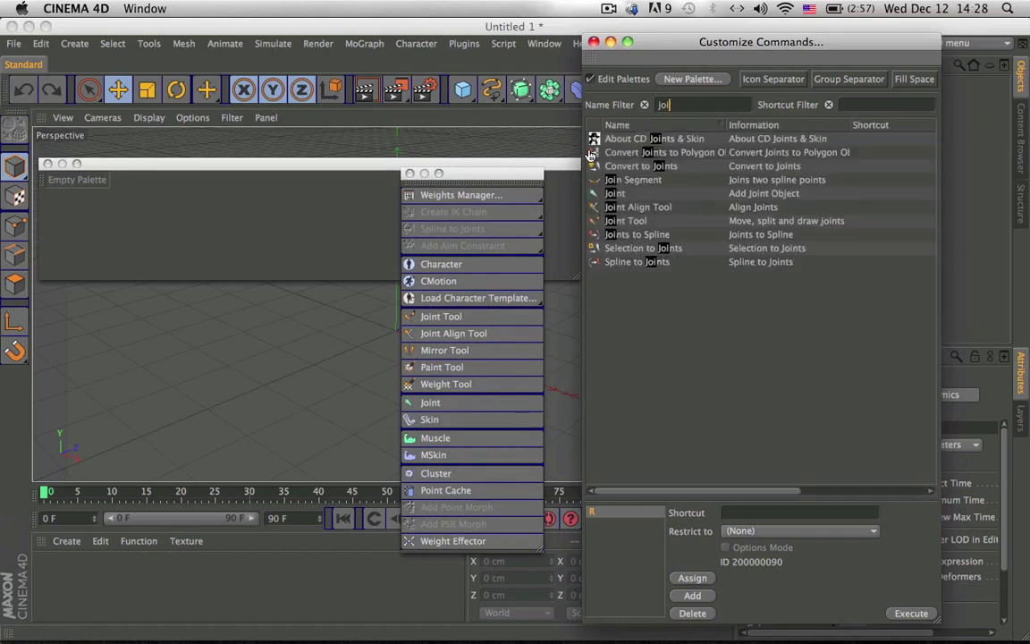
Move the Joint, Joint Align, Mirror, Paint and Weight tools from the Character palette into the empty palette.
drag(425, 322, 58, 185)
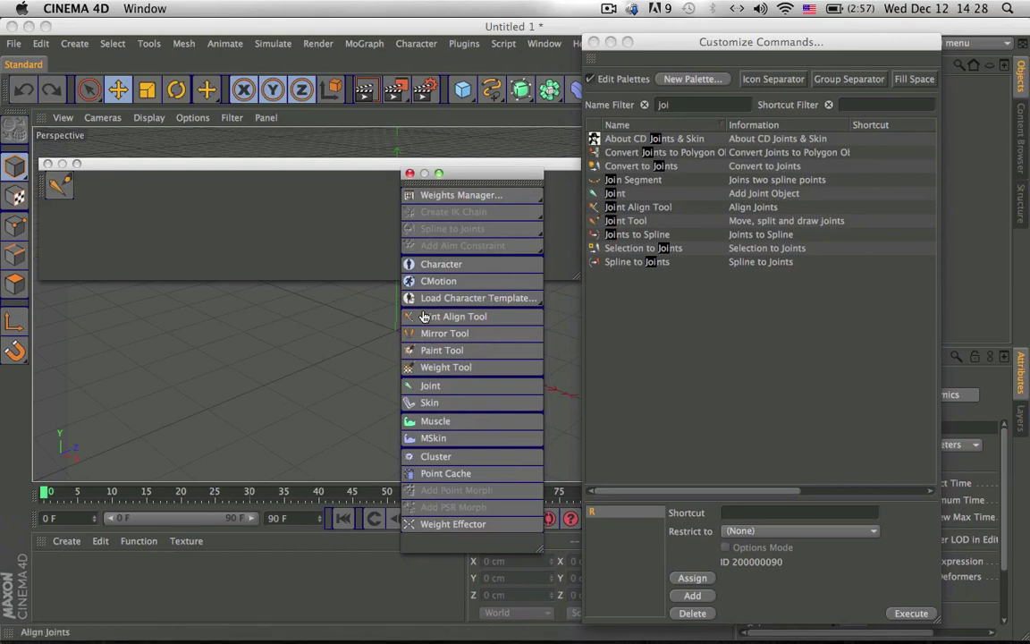
drag(179, 234, 88, 185)
mouse_move(216, 268)
mouse_down()
mouse_move(102, 199)
mouse_move(112, 190)
mouse_up()
mouse_move(431, 317)
mouse_down()
mouse_move(129, 177)
mouse_move(166, 197)
mouse_up()
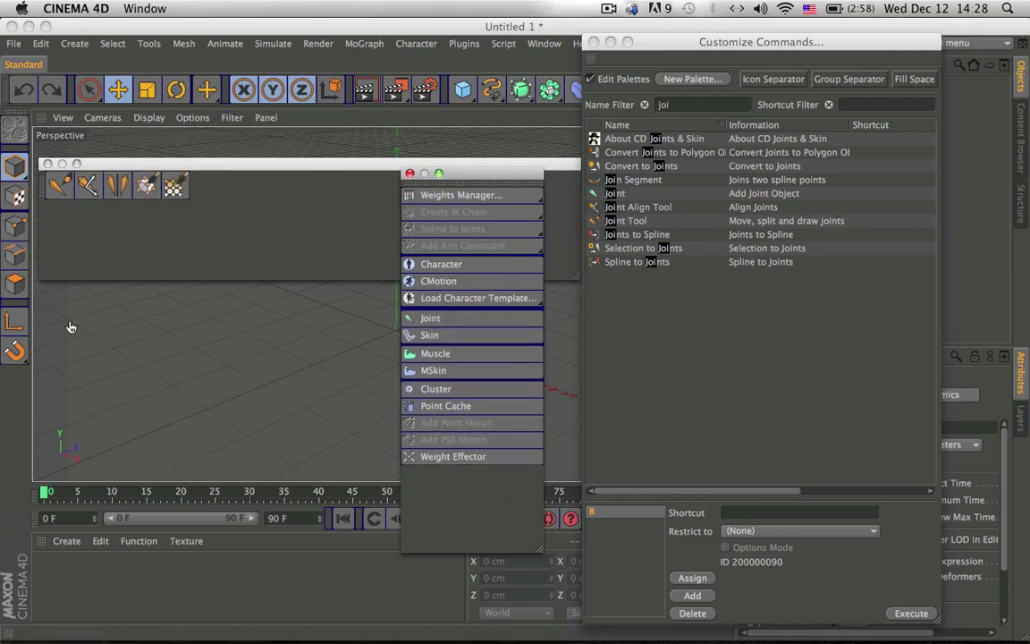
mouse_move(87, 185)
mouse_down()
mouse_move(78, 208)
mouse_move(42, 209)
mouse_move(89, 194)
mouse_up()
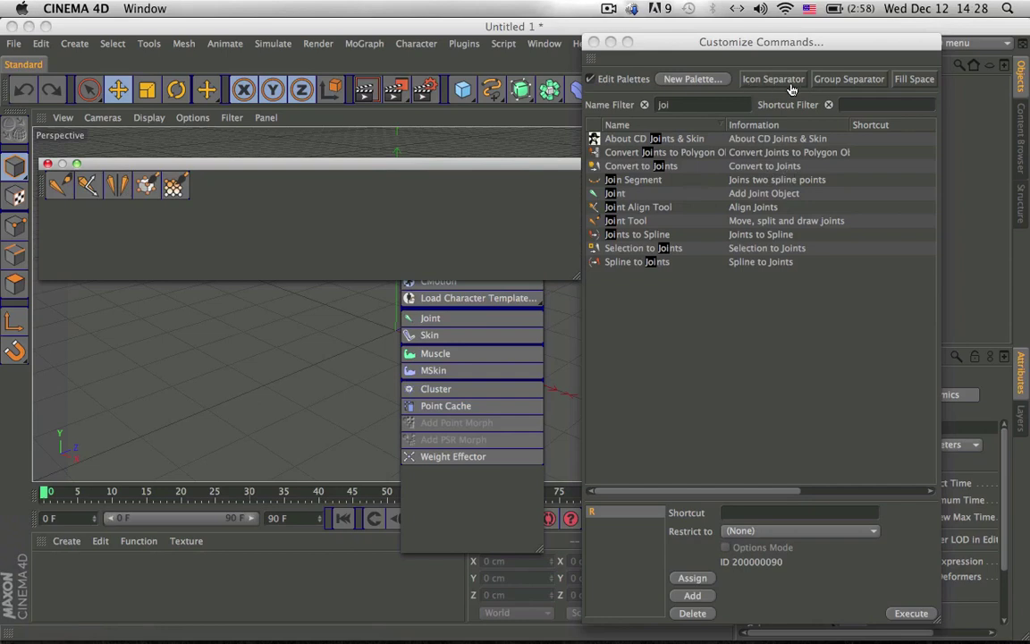
Try an icon separator and a group separator on either side of the Joint Align Tool, and remove both again.
drag(804, 85, 132, 248)
drag(77, 194, 80, 193)
drag(837, 85, 115, 186)
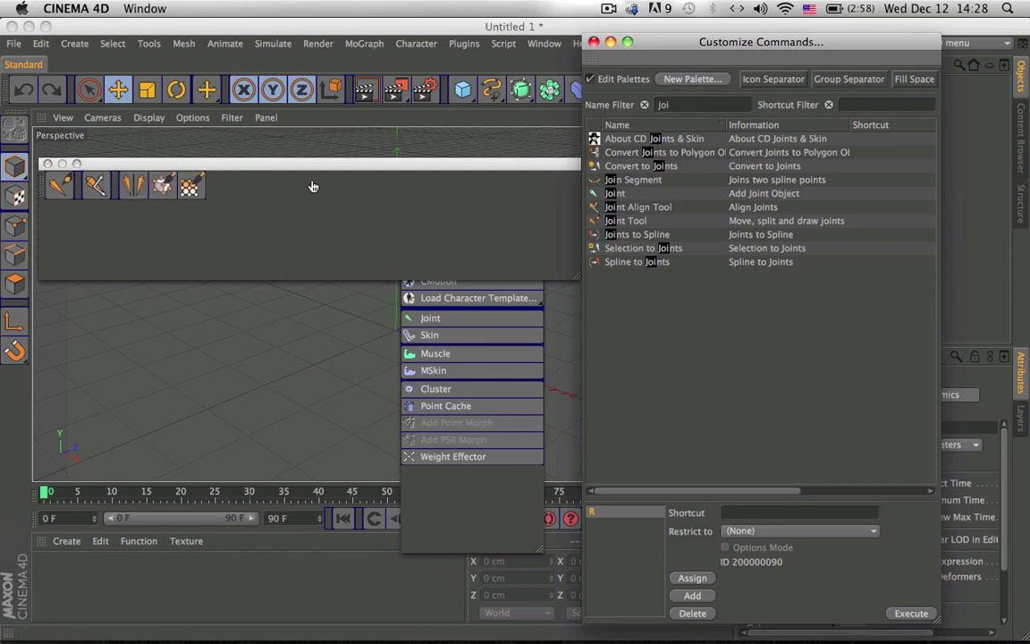
click(87, 192)
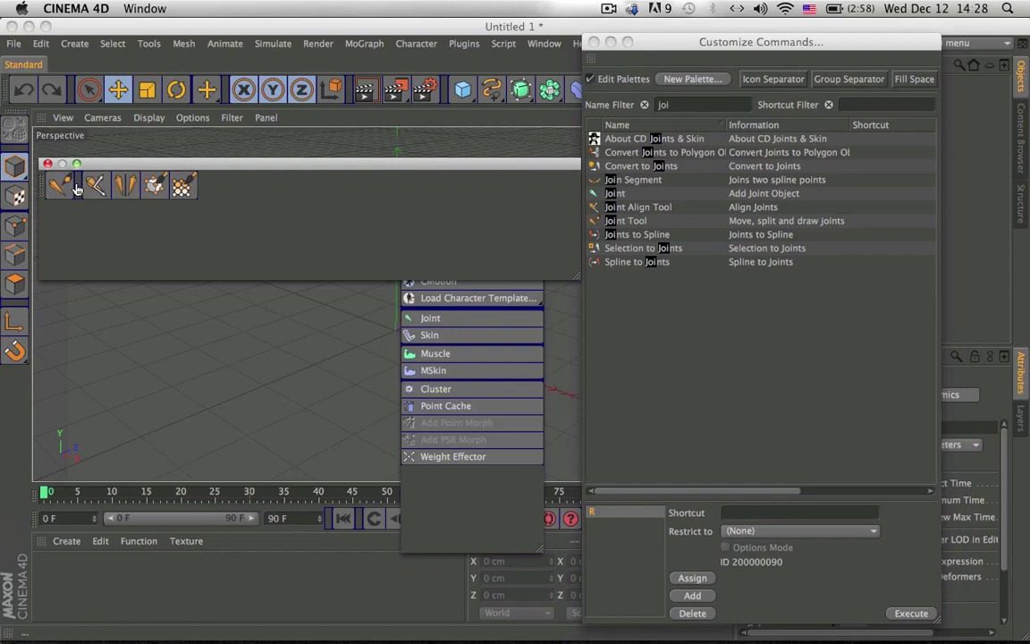
double_click(77, 189)
Try a fill space and the About CD Joints & Skin command ahead of the Weight Tool, and remove both again.
drag(893, 79, 420, 168)
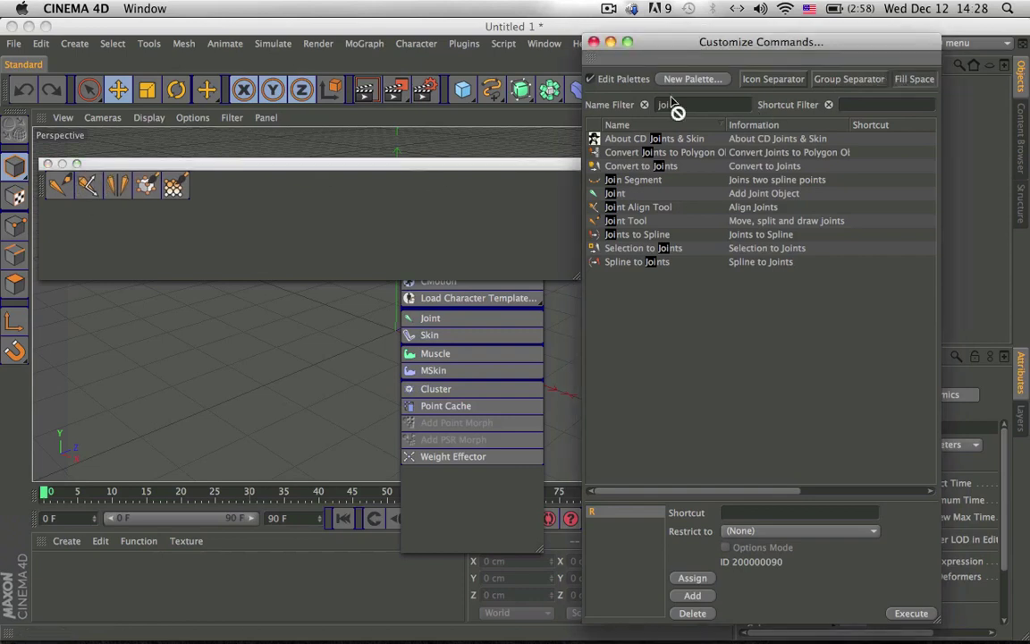
drag(173, 195, 168, 190)
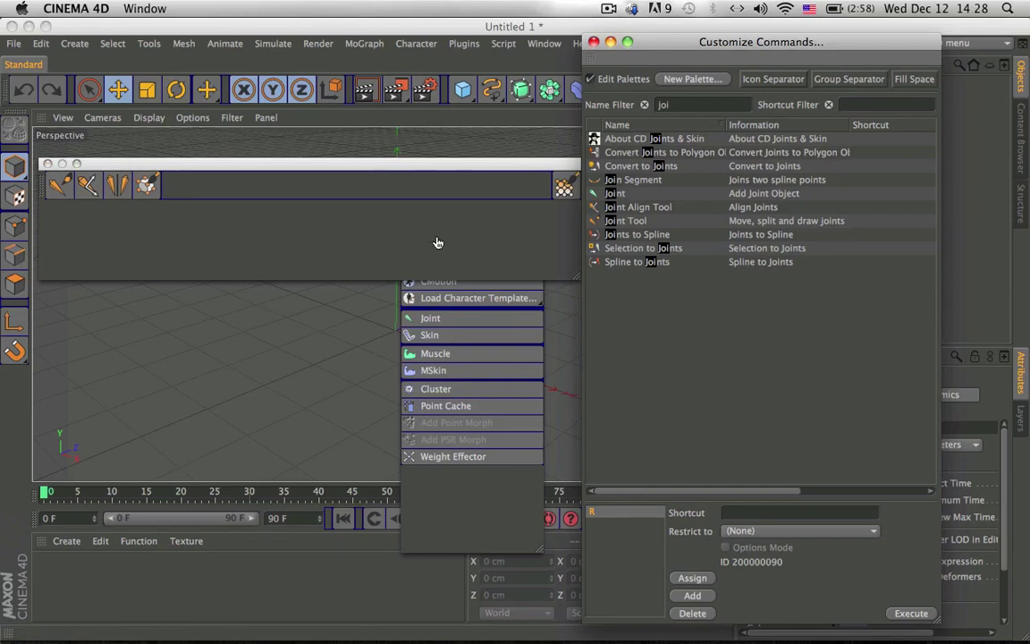
drag(604, 139, 413, 186)
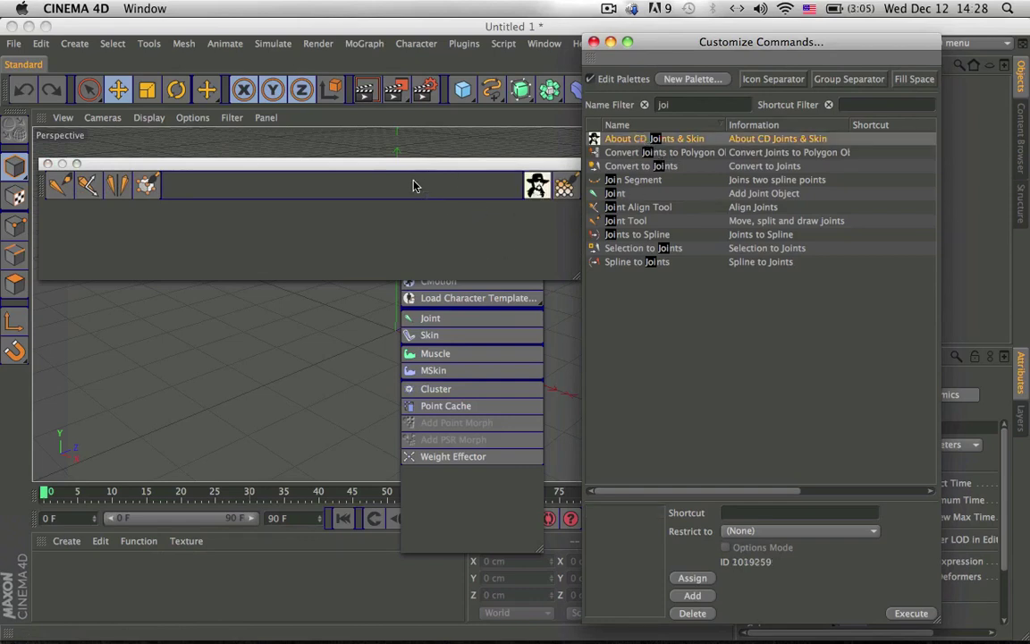
double_click(536, 186)
double_click(329, 182)
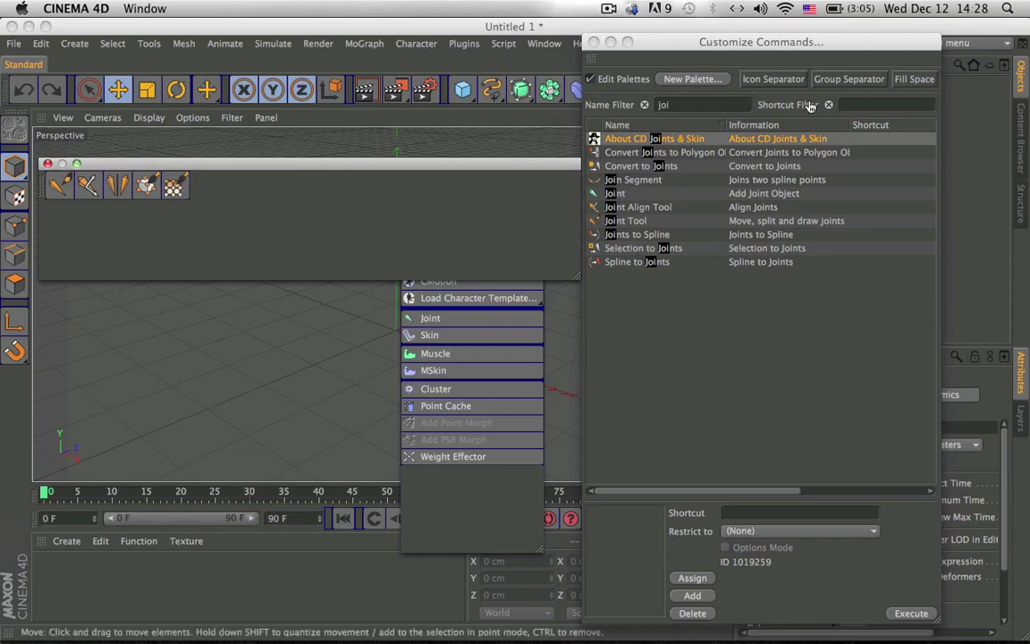
Remove the Weight Tool from the custom palette, add it again from the detached Character menu, and close the leftover Character palette.
click(747, 71)
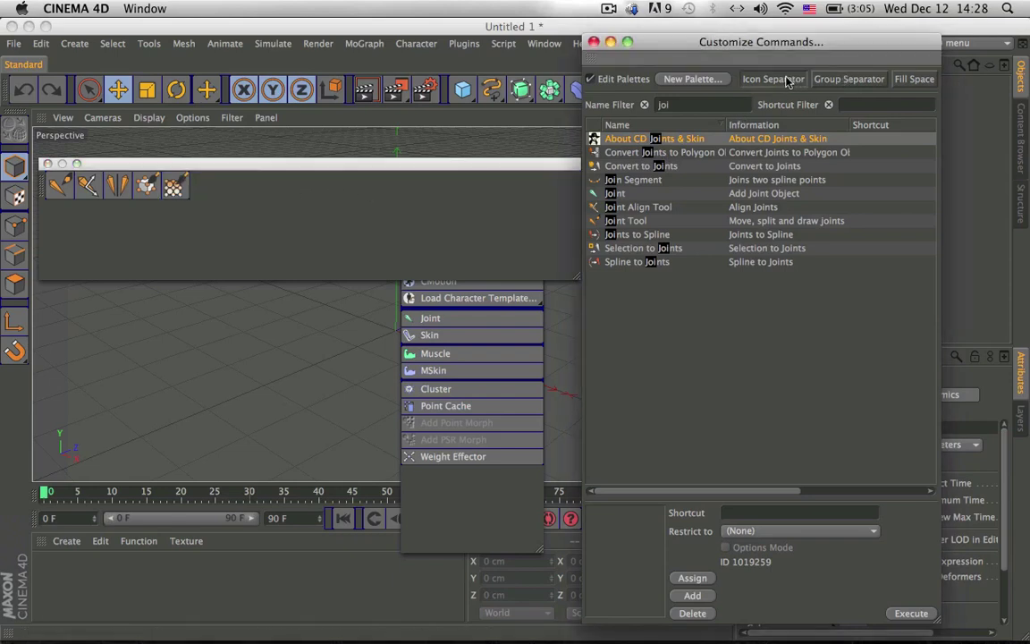
double_click(174, 186)
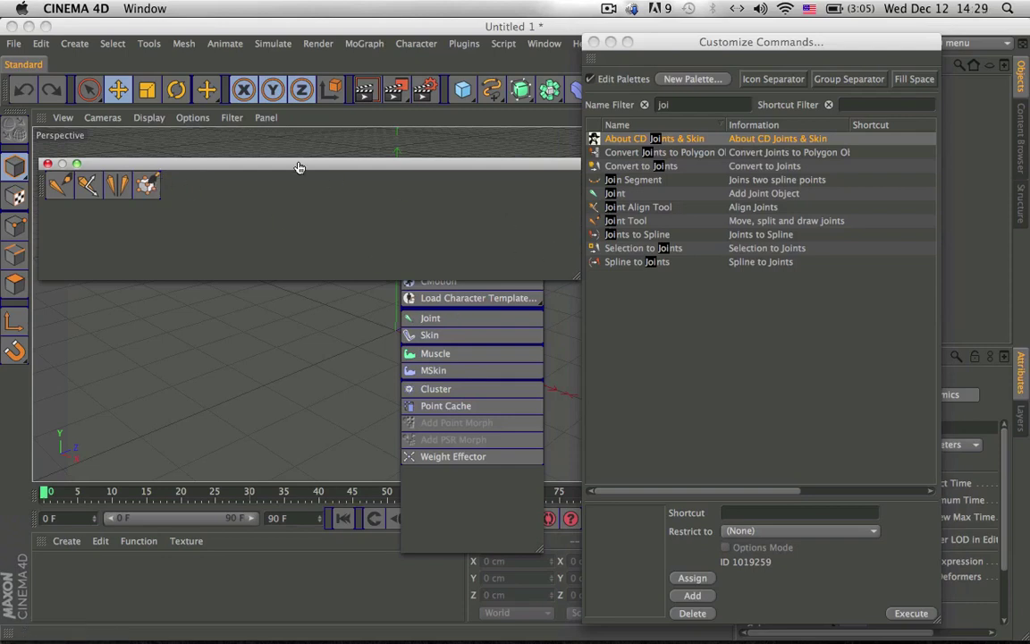
click(429, 45)
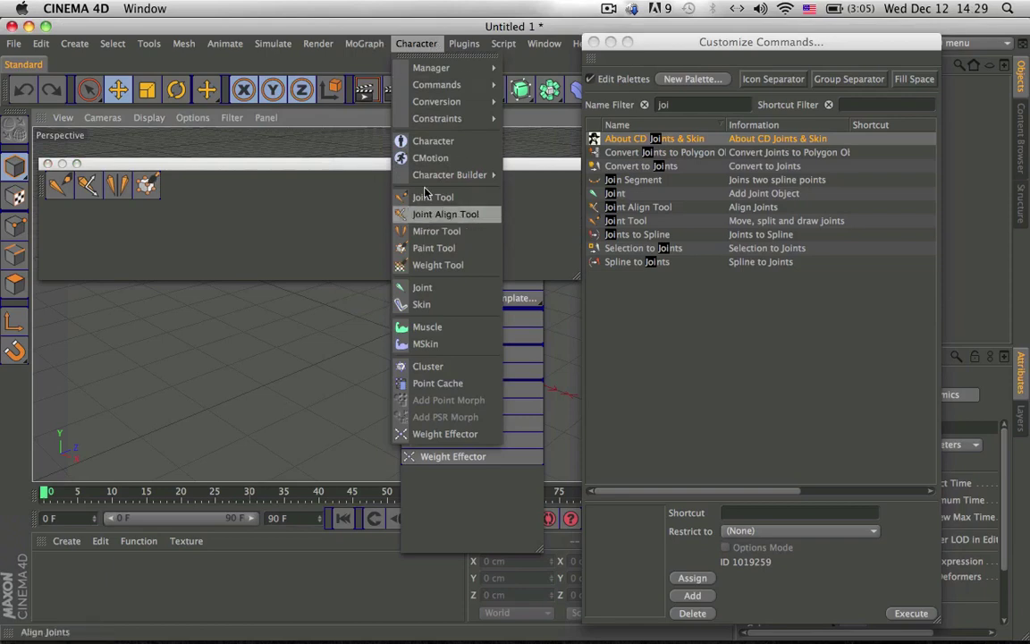
click(425, 56)
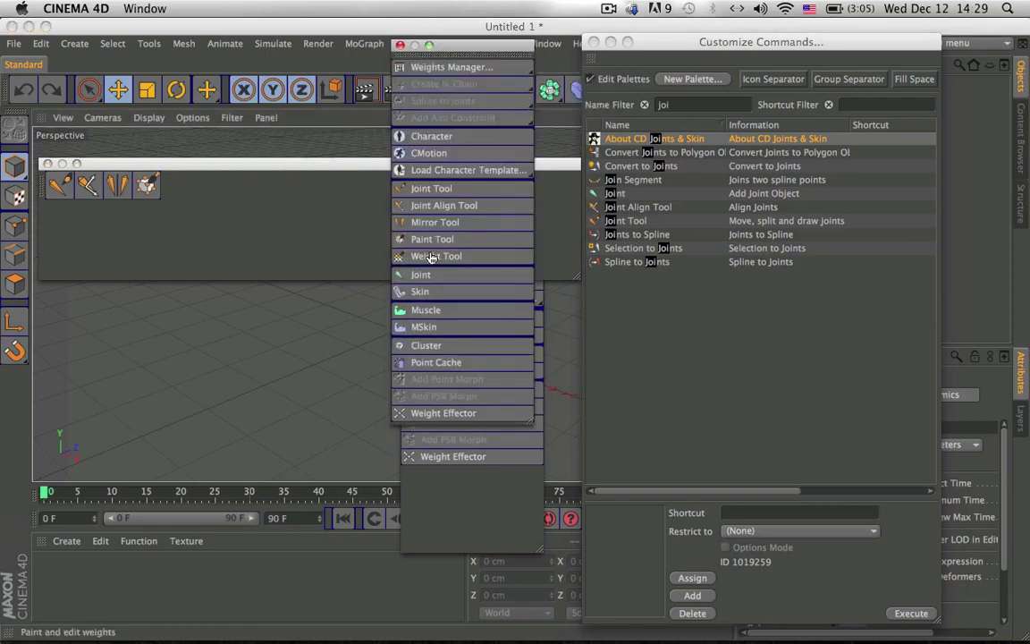
drag(427, 255, 164, 191)
click(436, 498)
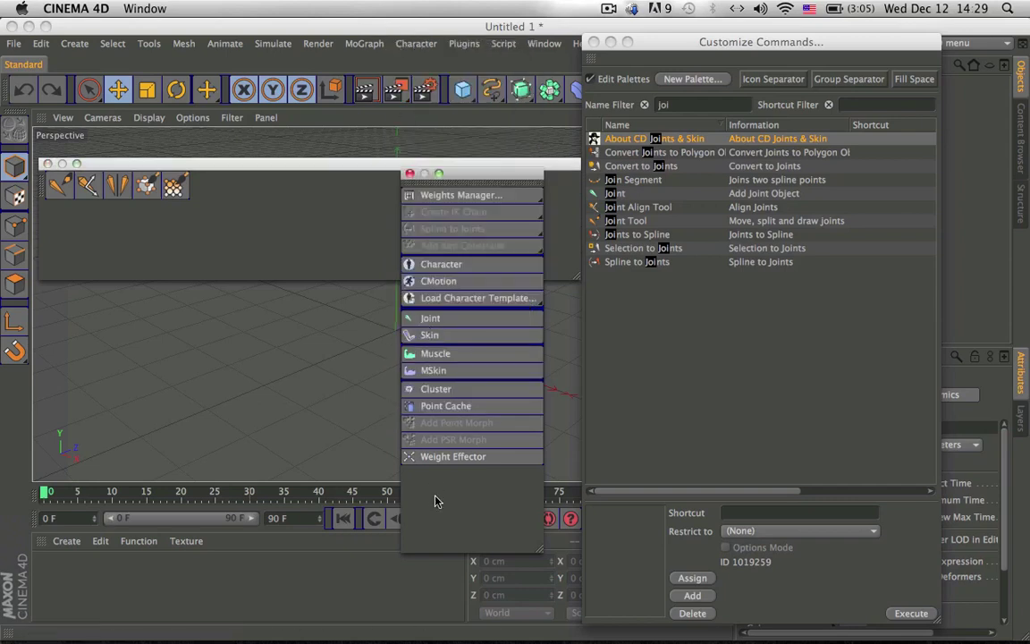
click(410, 173)
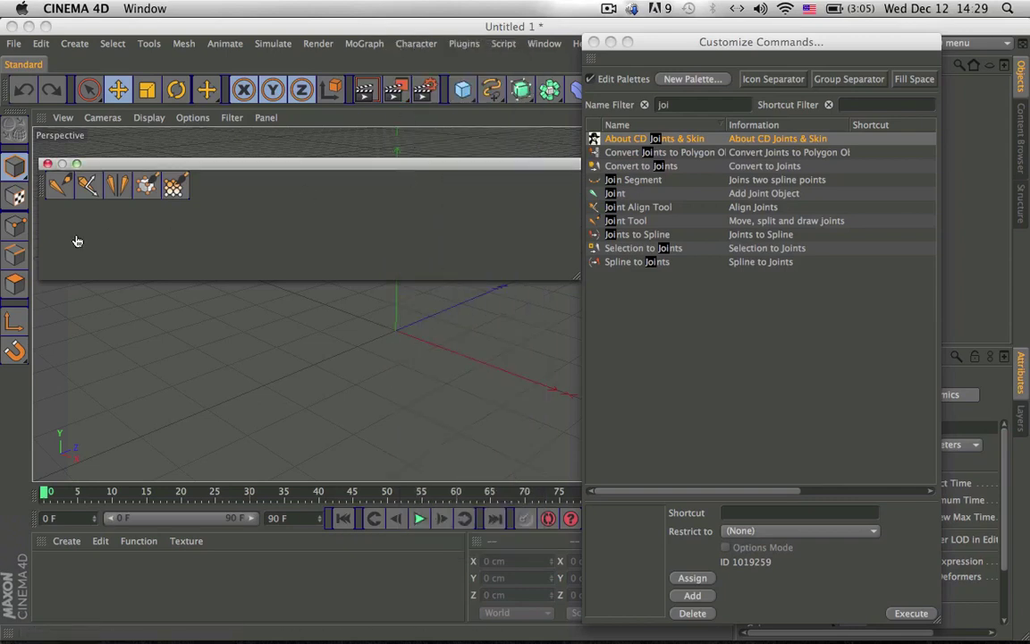
Fold the custom palette's five character tools into a single icon group and expand it with palette editing off.
right_click(62, 190)
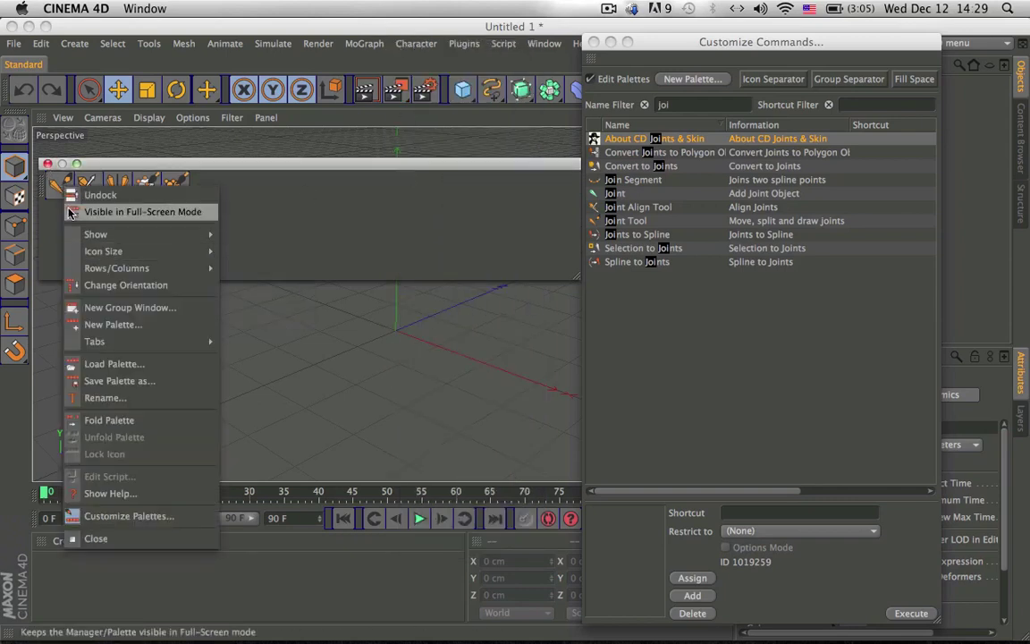
click(54, 186)
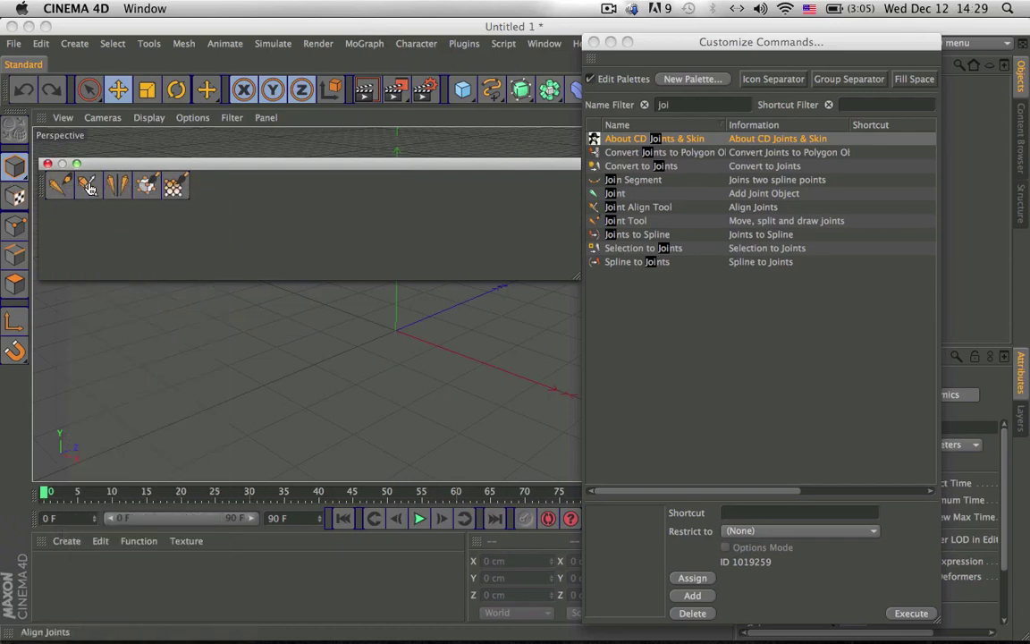
right_click(55, 186)
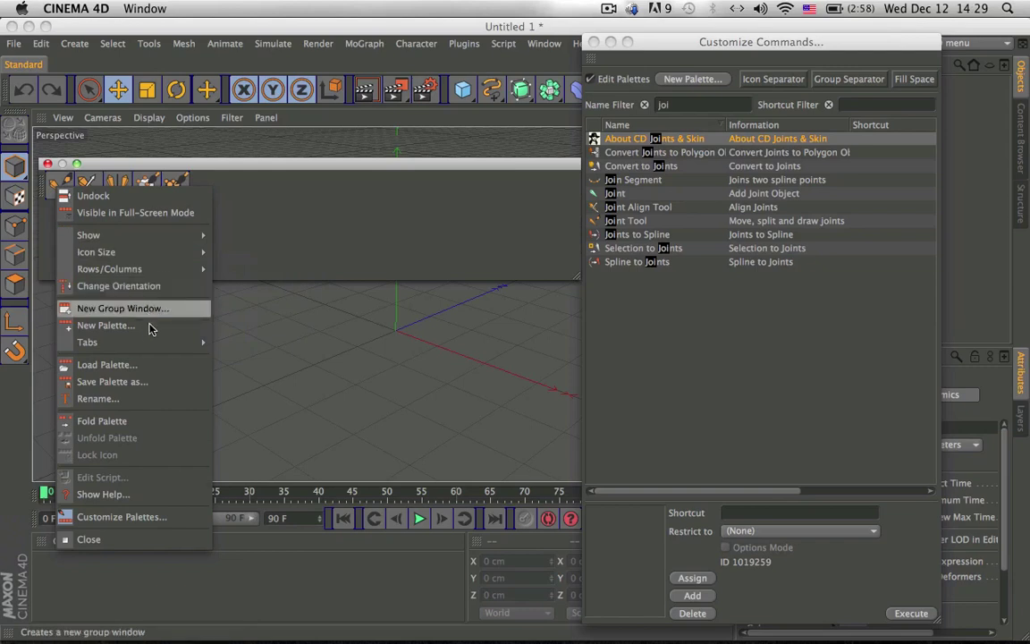
mouse_move(151, 348)
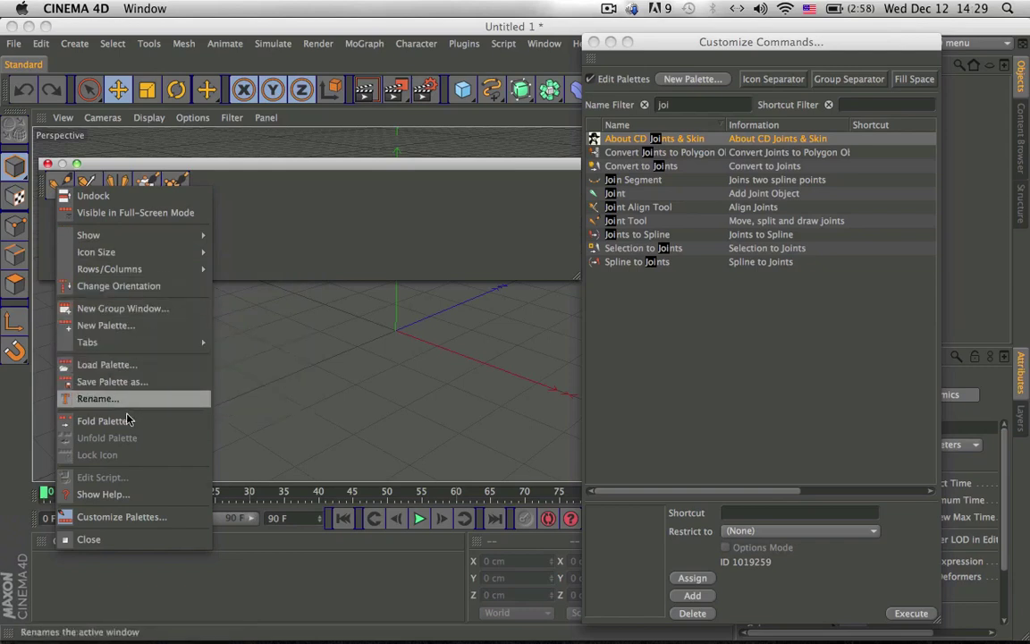
click(103, 423)
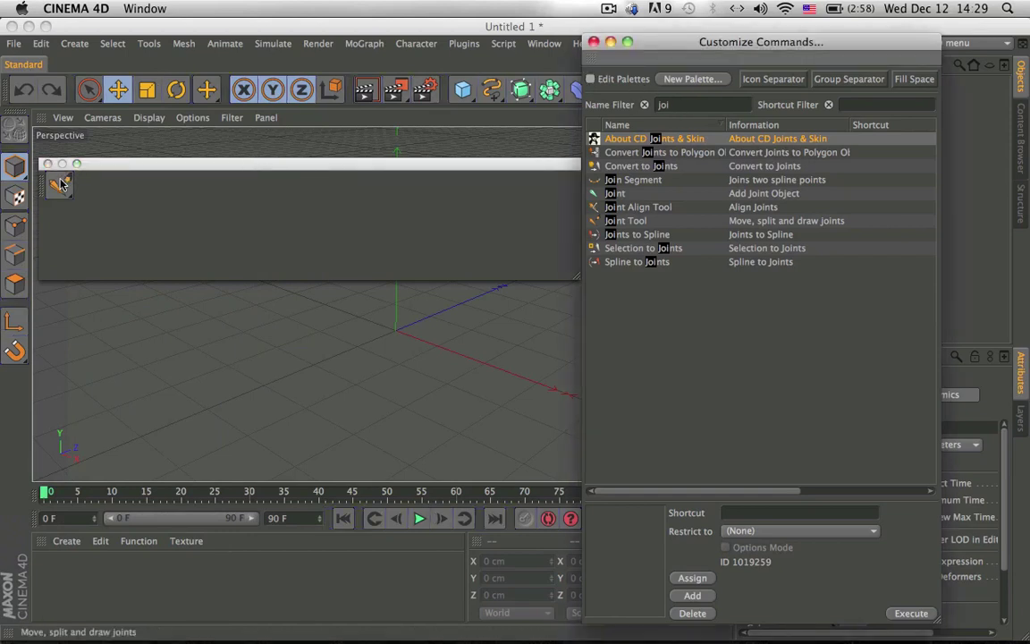
click(60, 185)
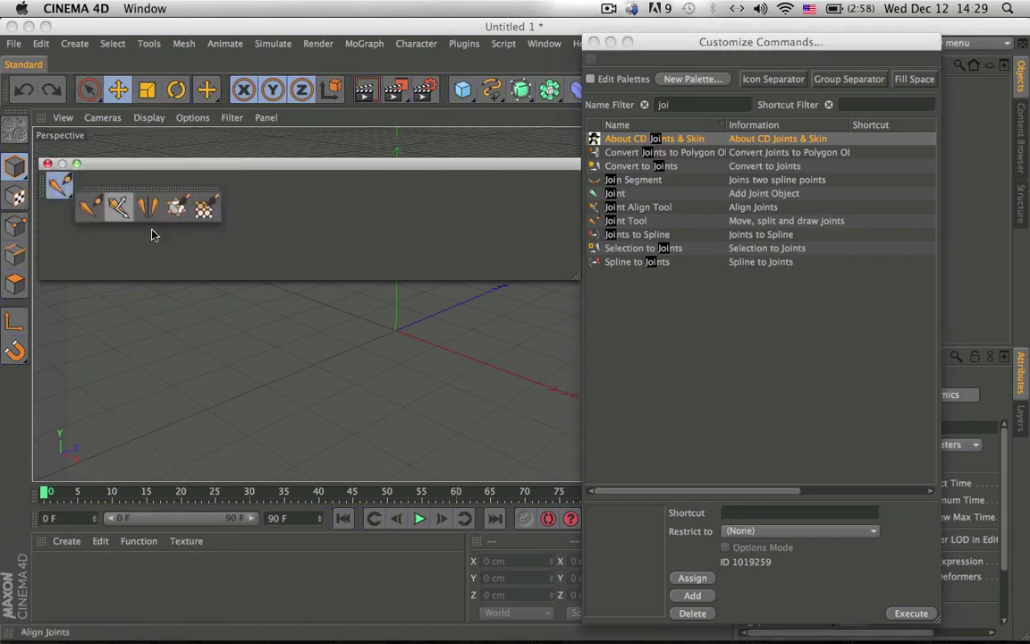
Add the Joint command beside the folded tool group and dock the palette as a tab next to the Standard toolbar, with palette editing off again.
click(617, 77)
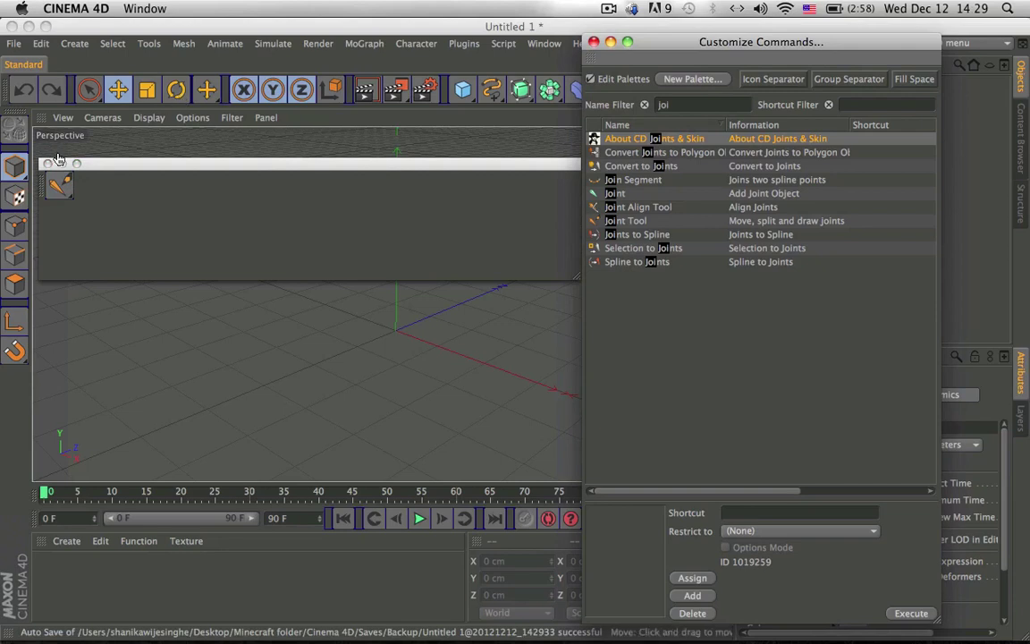
drag(619, 208, 48, 64)
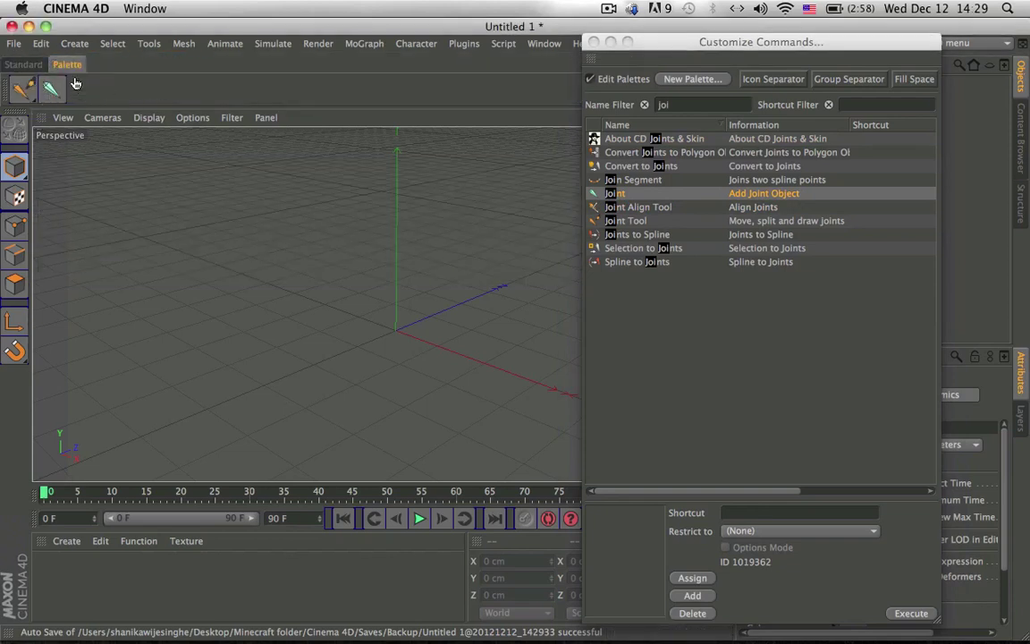
click(25, 64)
click(55, 64)
click(34, 64)
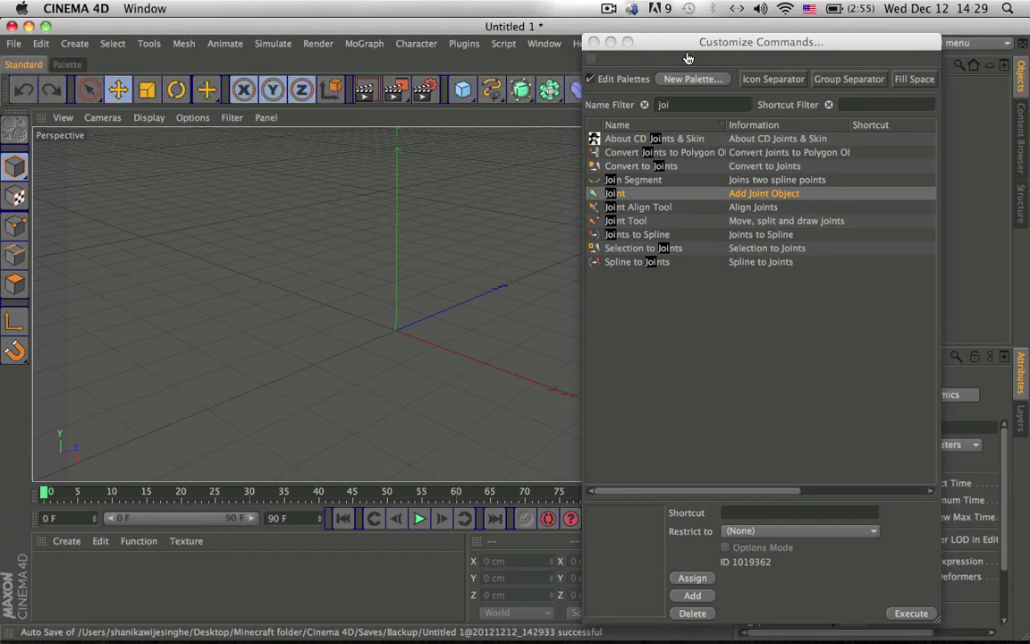
click(591, 80)
Try to dock the Render Settings window with the viewport.
click(394, 89)
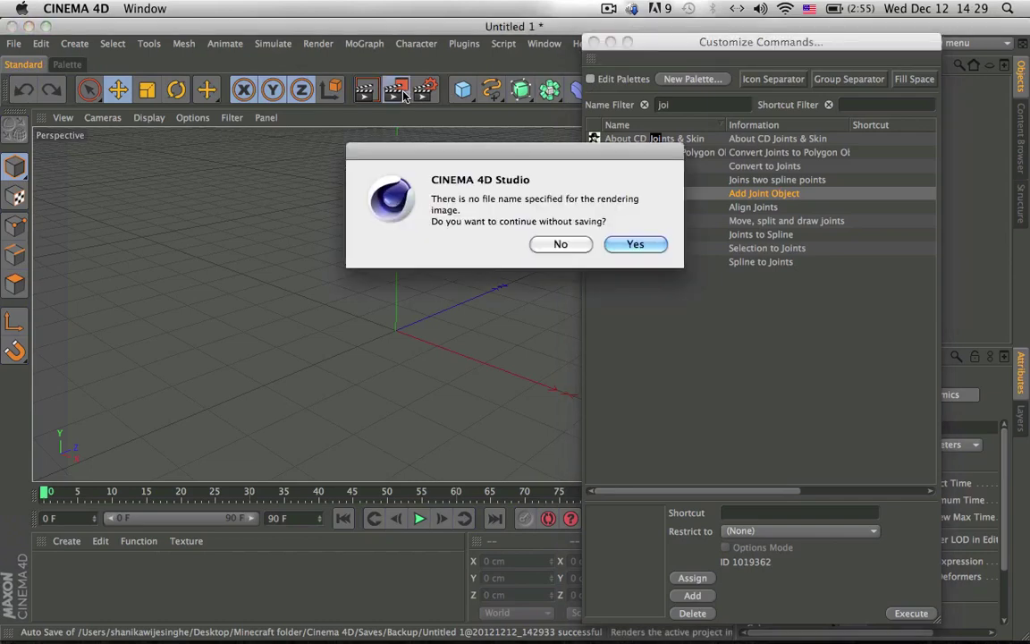
click(635, 244)
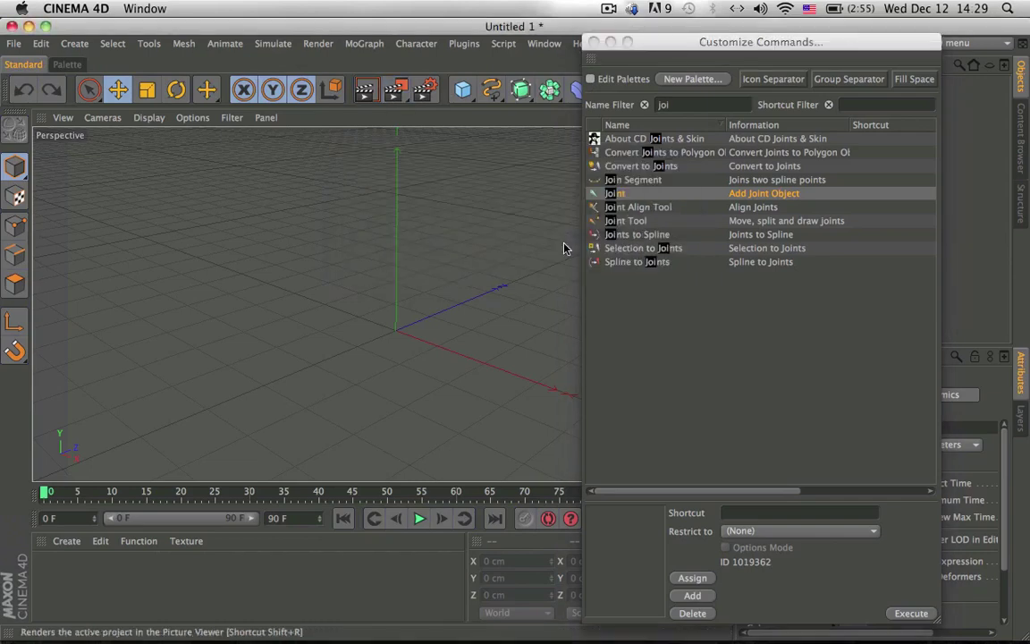
click(425, 89)
drag(275, 29, 461, 161)
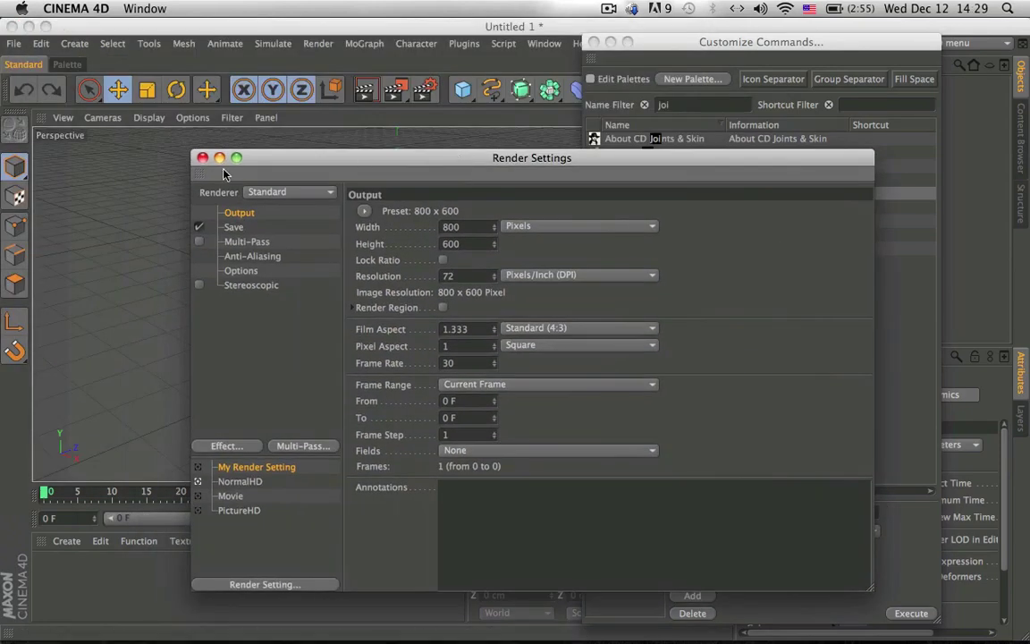
drag(59, 113, 196, 182)
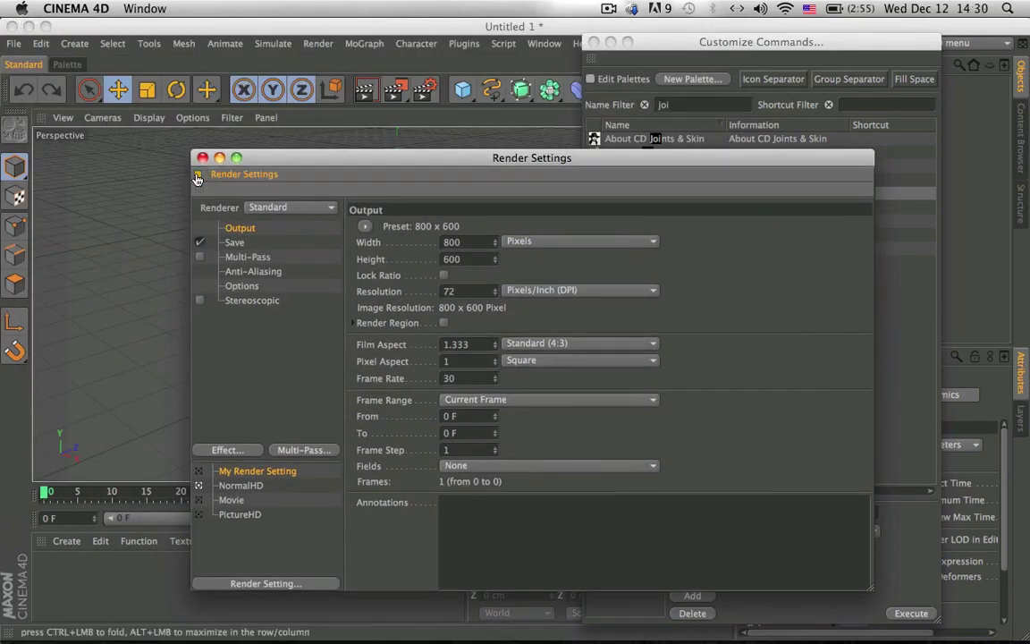
click(202, 158)
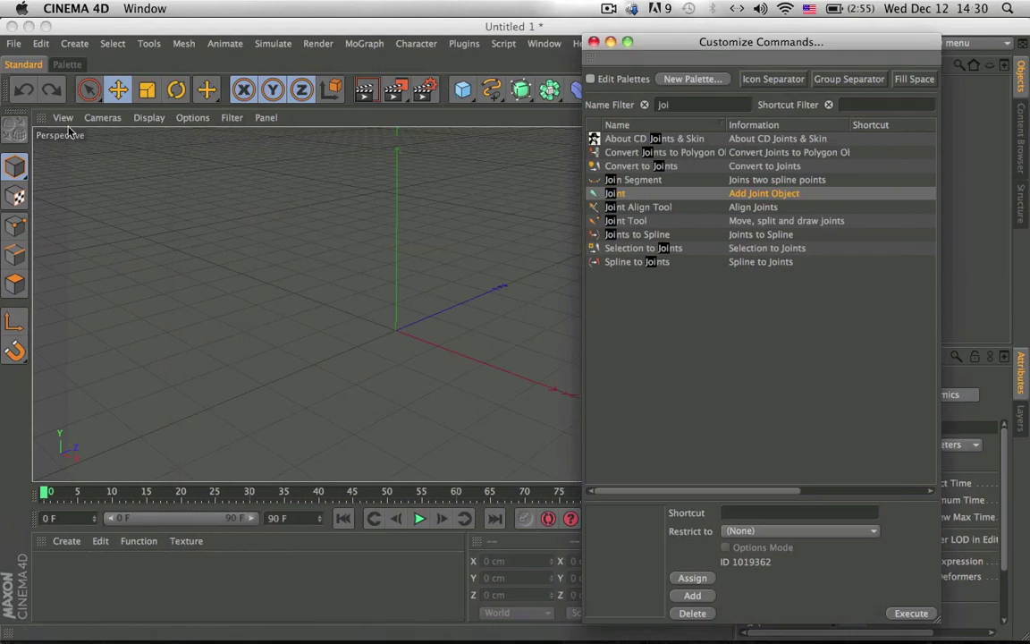
Convert the viewport to a tab and dock the Render Settings window as a second tab beside it.
click(41, 116)
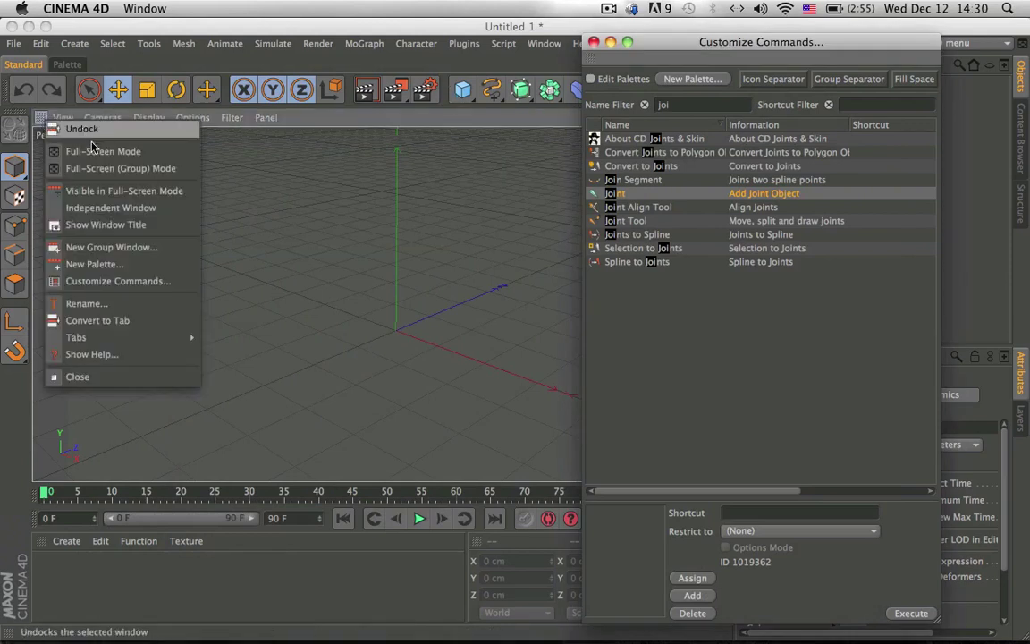
click(117, 320)
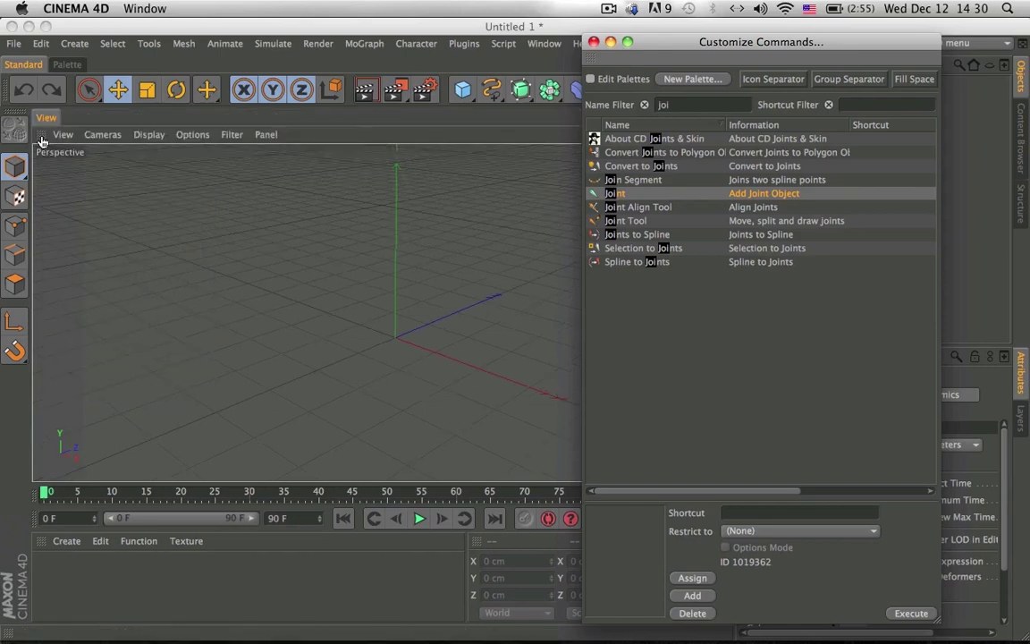
click(424, 89)
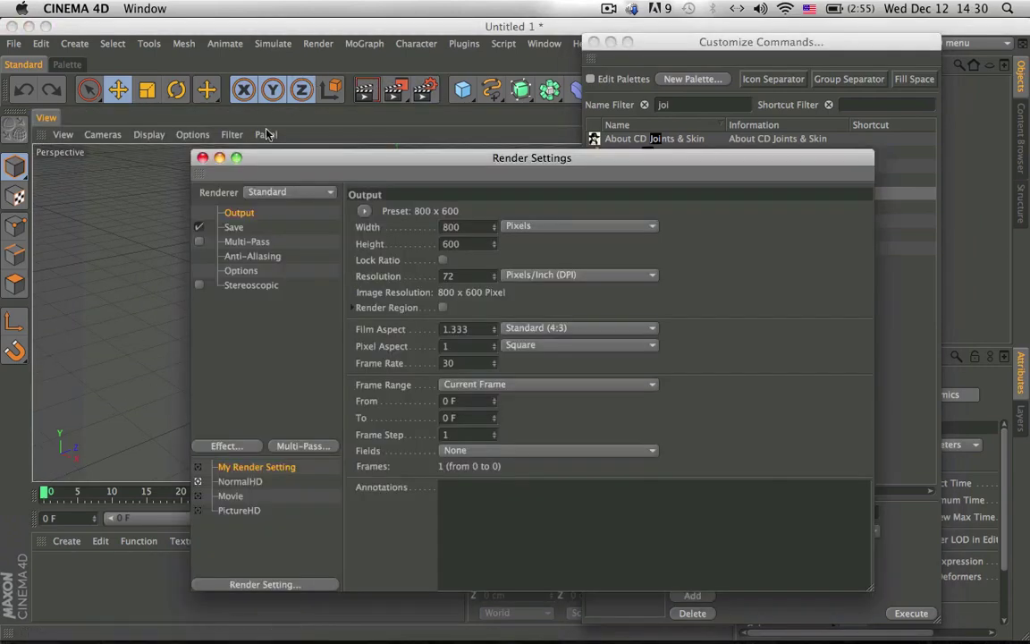
drag(201, 176, 59, 116)
click(40, 116)
click(82, 116)
click(36, 113)
click(79, 118)
click(48, 118)
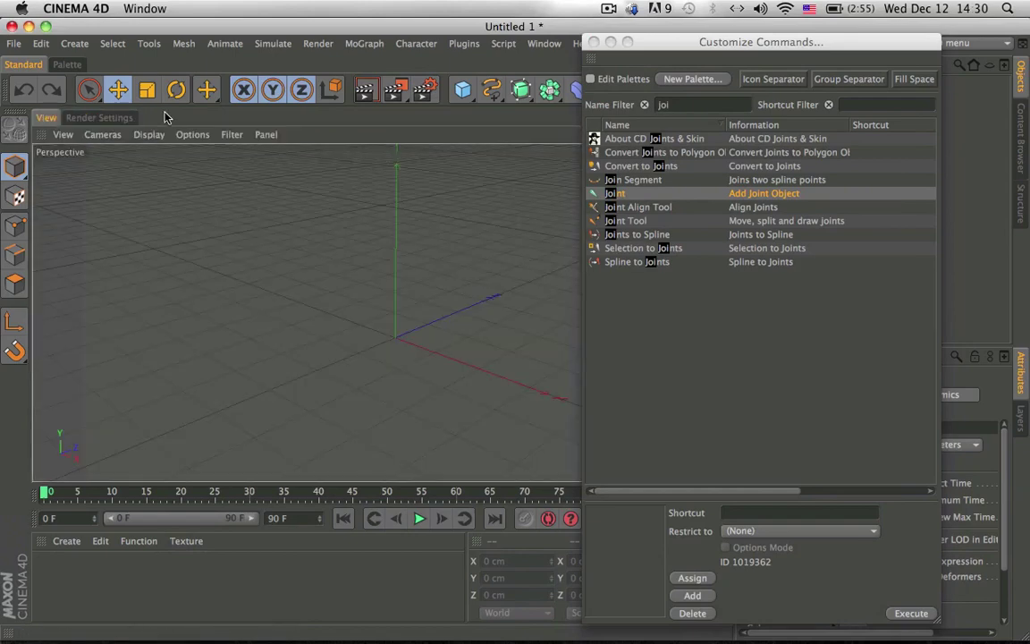
Examine the NormalHD, Movie and PictureHD presets in the docked Render Settings, and return to the viewport.
click(98, 117)
click(76, 395)
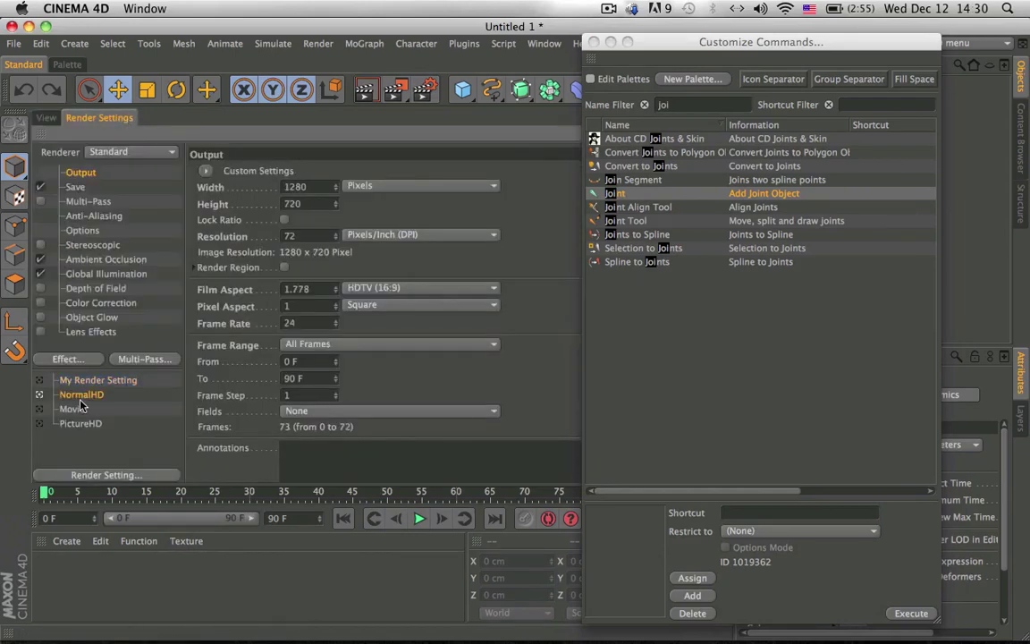
click(72, 408)
click(78, 423)
click(76, 409)
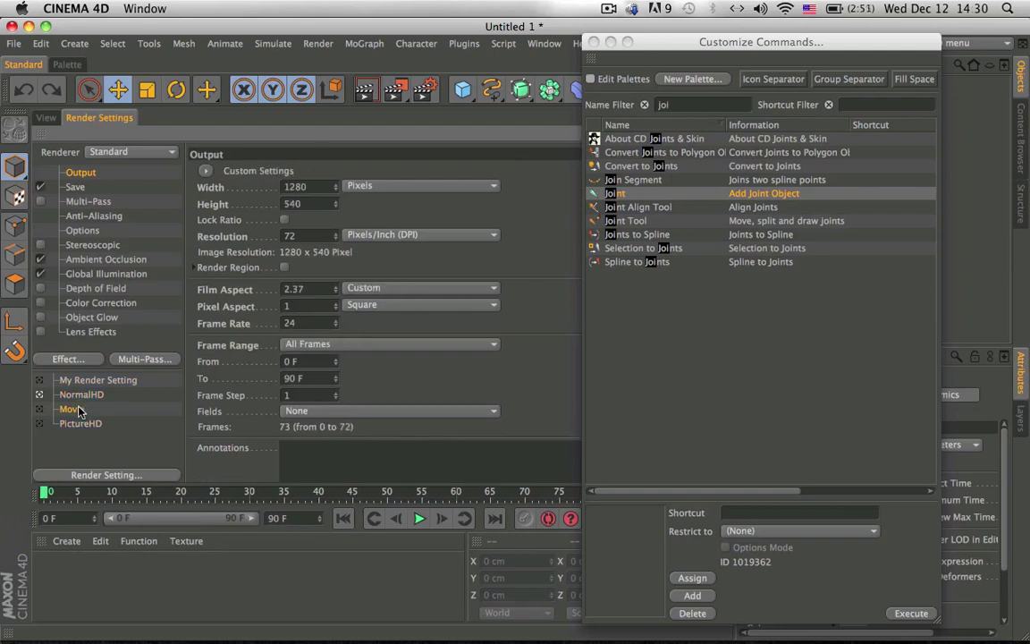
click(49, 117)
click(774, 390)
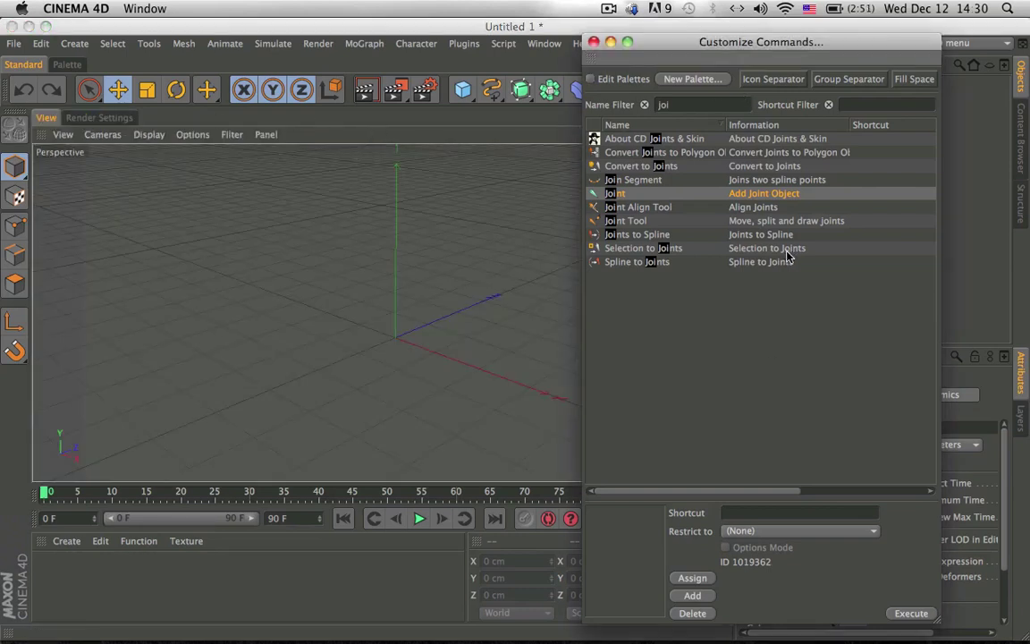
scroll(761, 340, right, 3)
scroll(787, 313, left, 3)
drag(683, 54, 549, 12)
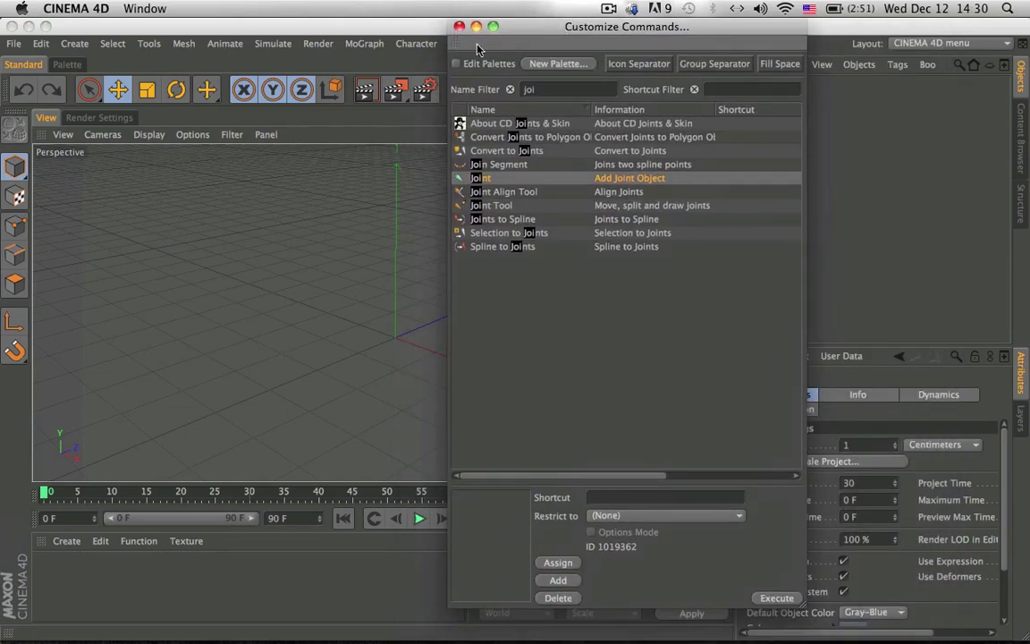
click(608, 8)
click(614, 71)
click(610, 9)
click(563, 59)
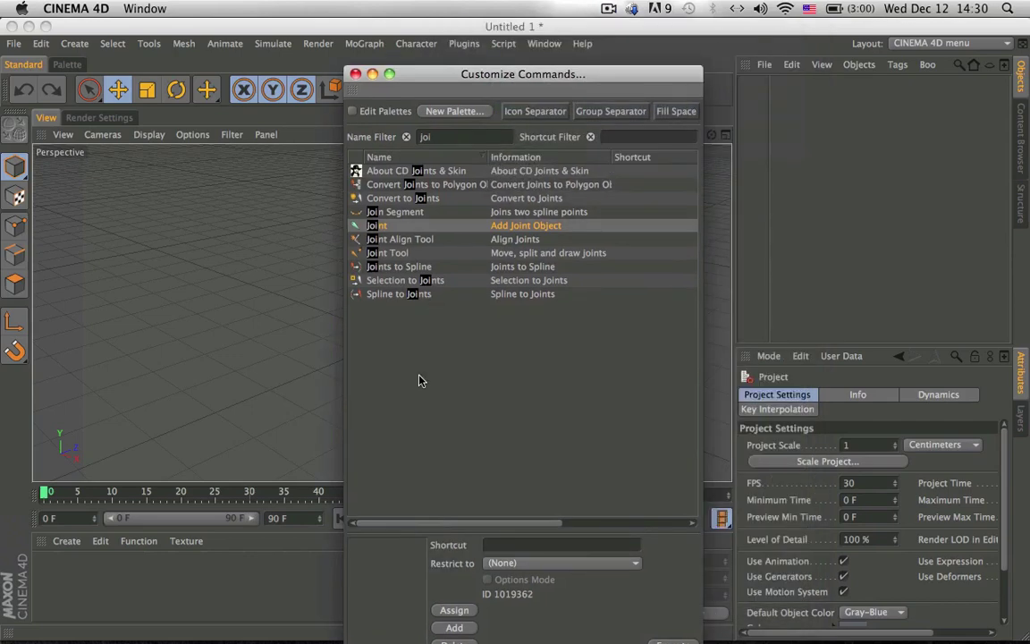
click(411, 252)
click(409, 292)
click(411, 239)
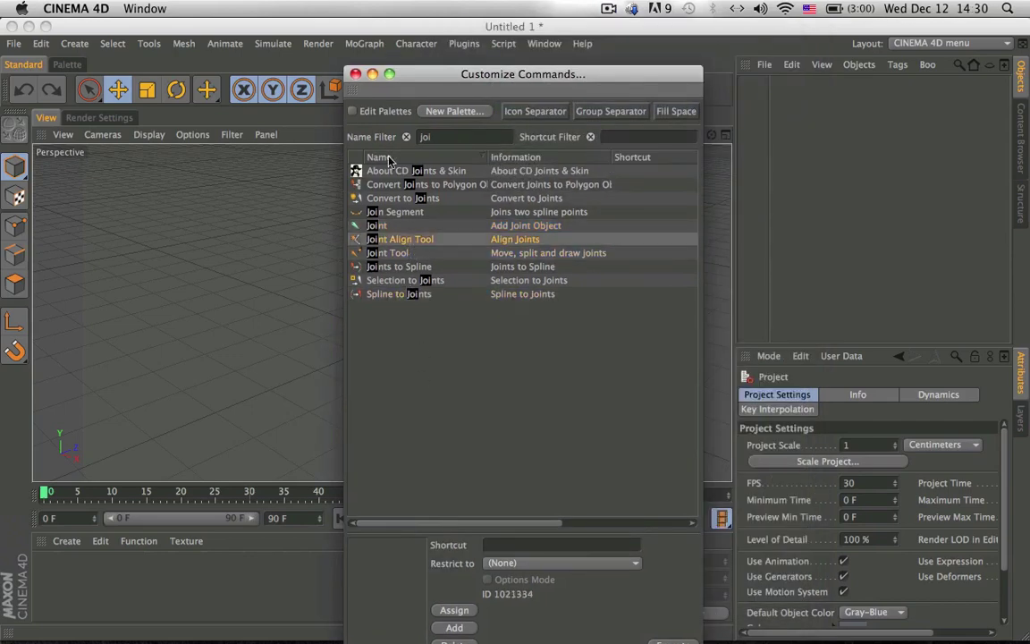
drag(490, 85, 413, 102)
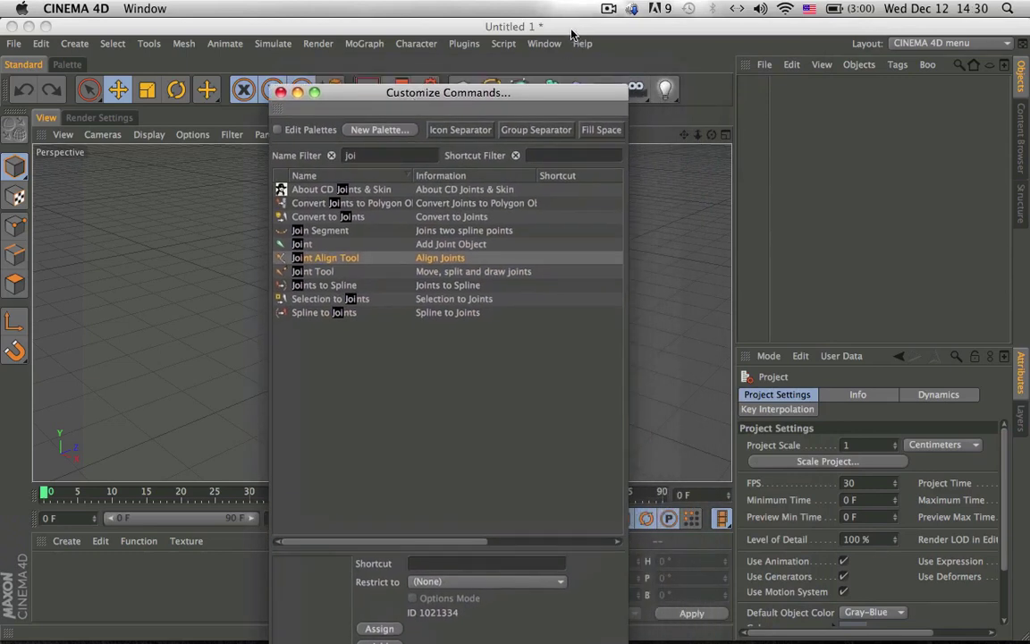
click(368, 205)
click(391, 176)
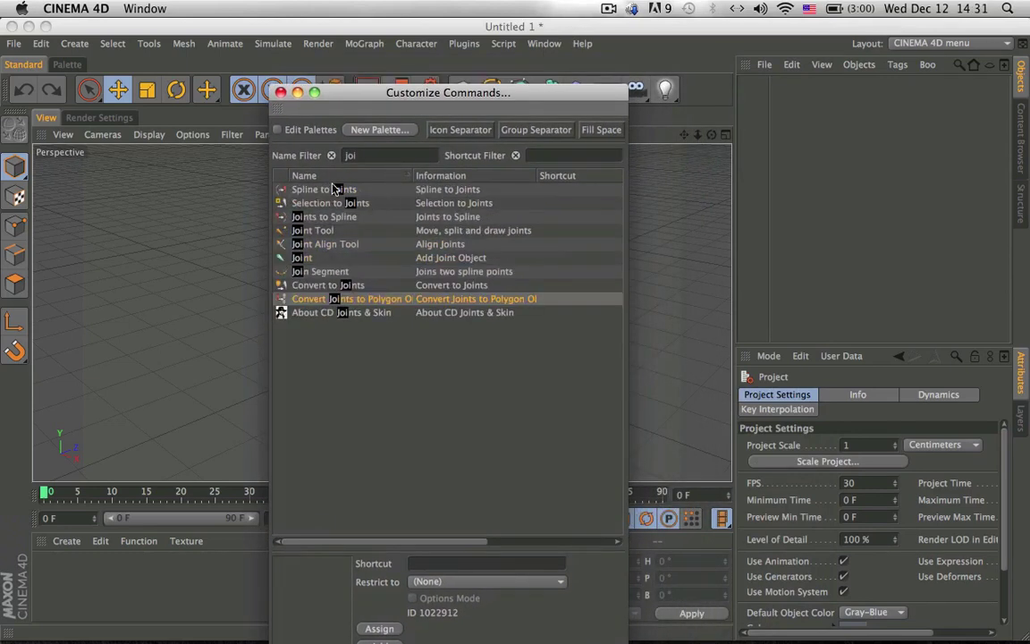
click(397, 179)
Show the Render Settings unobstructed and compare the output settings of My Render Setting, NormalHD, Movie and PictureHD.
click(120, 117)
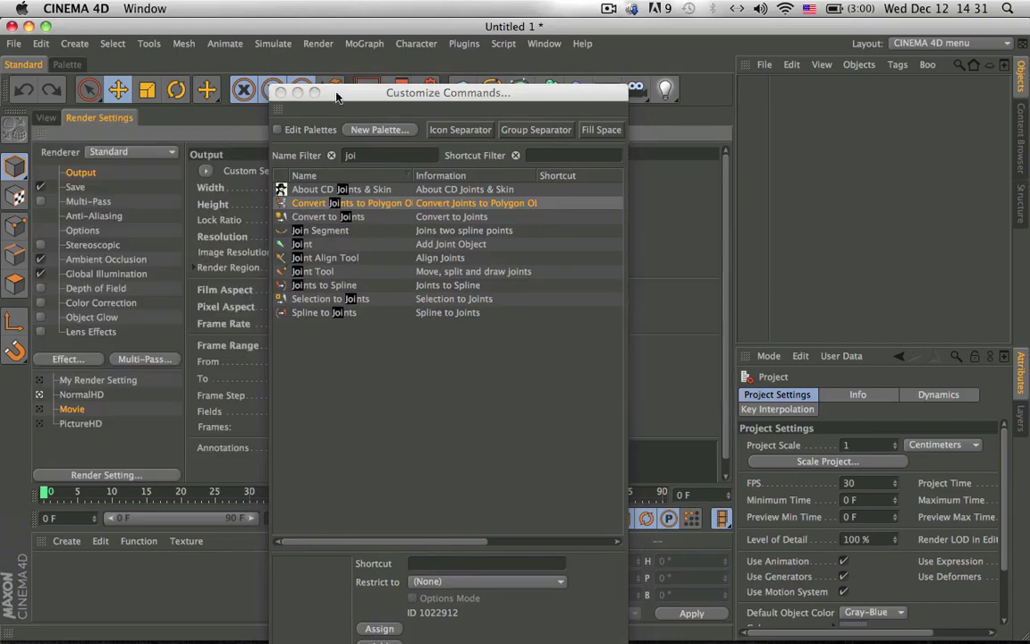
drag(349, 94, 490, 63)
click(87, 396)
click(87, 379)
click(87, 408)
click(87, 384)
click(88, 394)
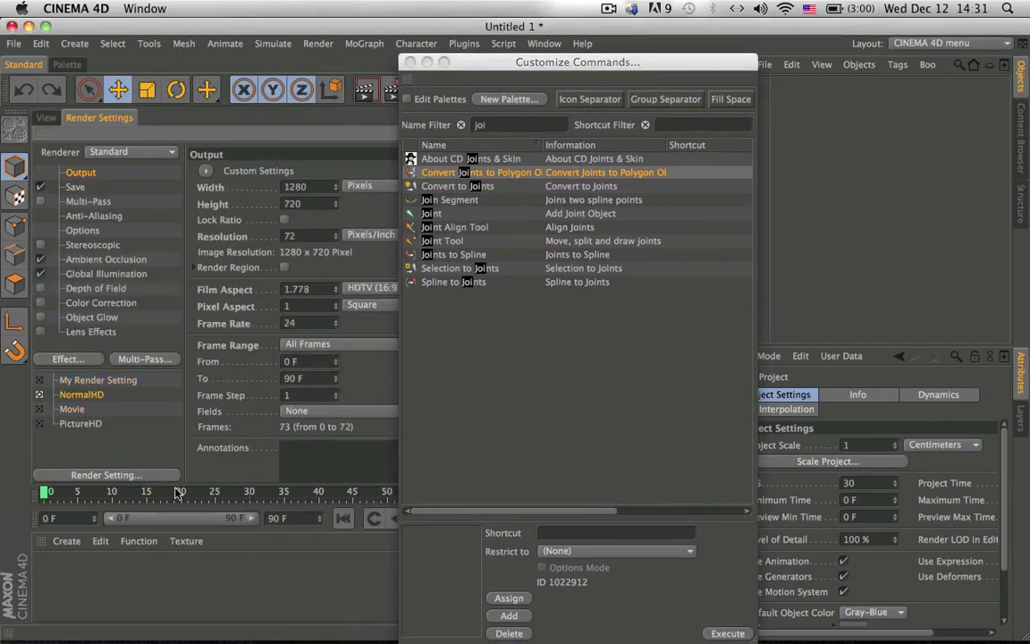
click(79, 423)
click(77, 410)
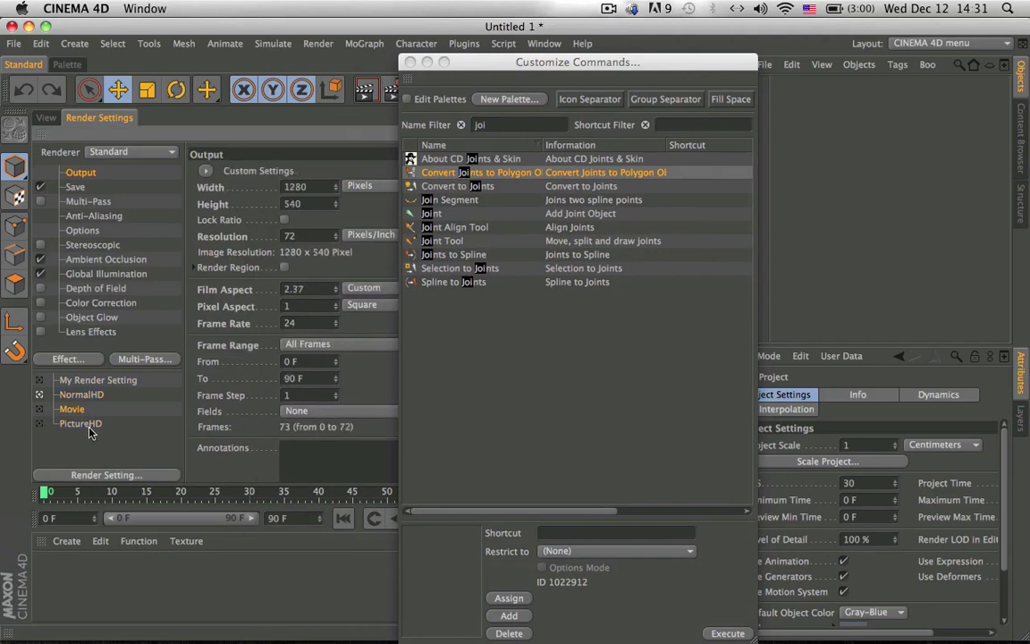
click(85, 424)
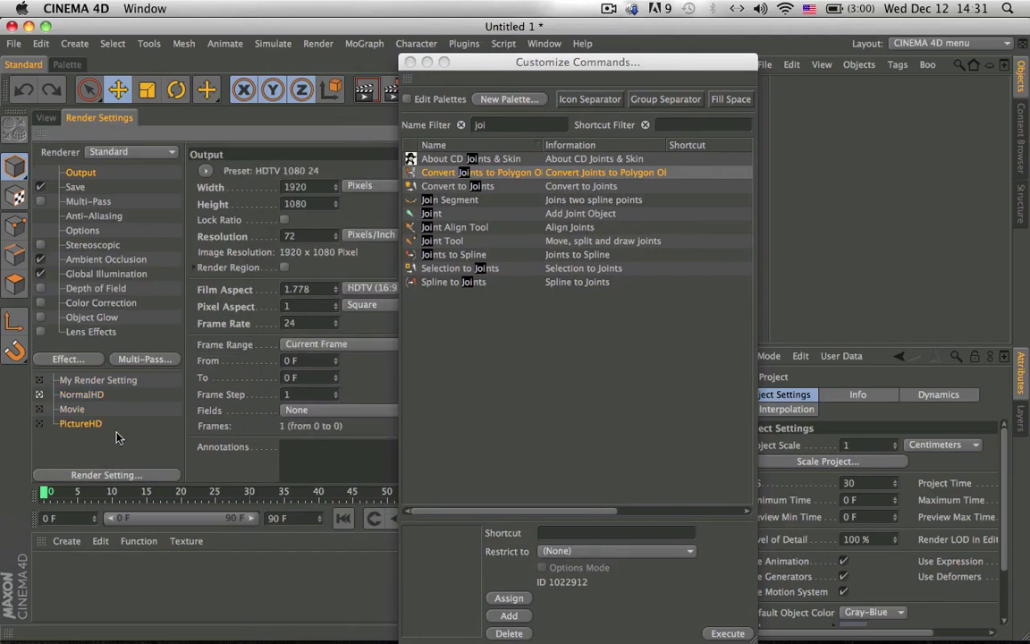
Examine the options for saving the Movie render setting as a preset and the list of loadable presets.
right_click(175, 423)
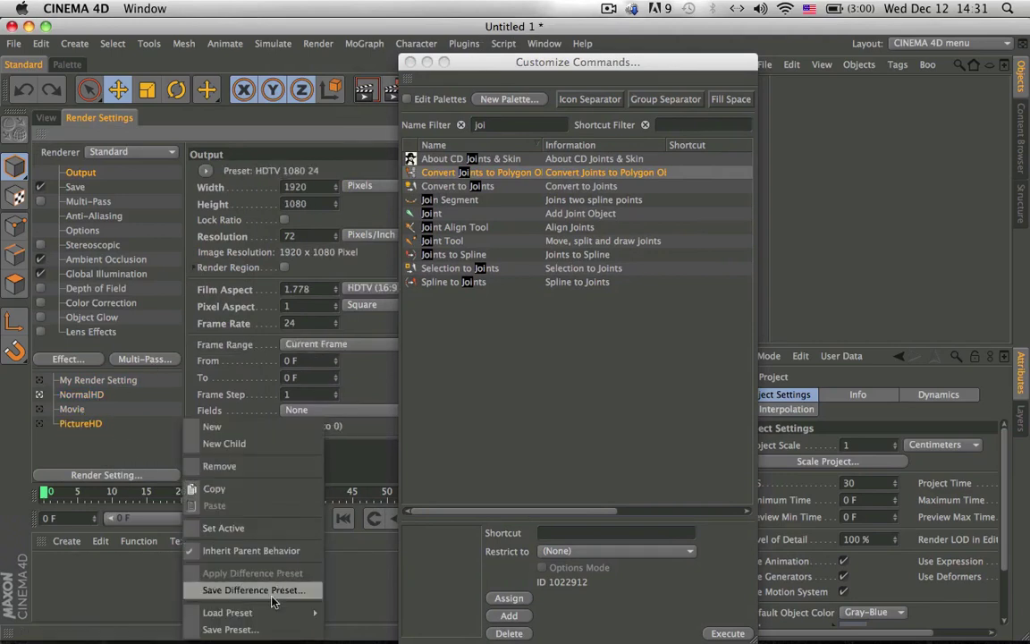
click(153, 480)
click(72, 410)
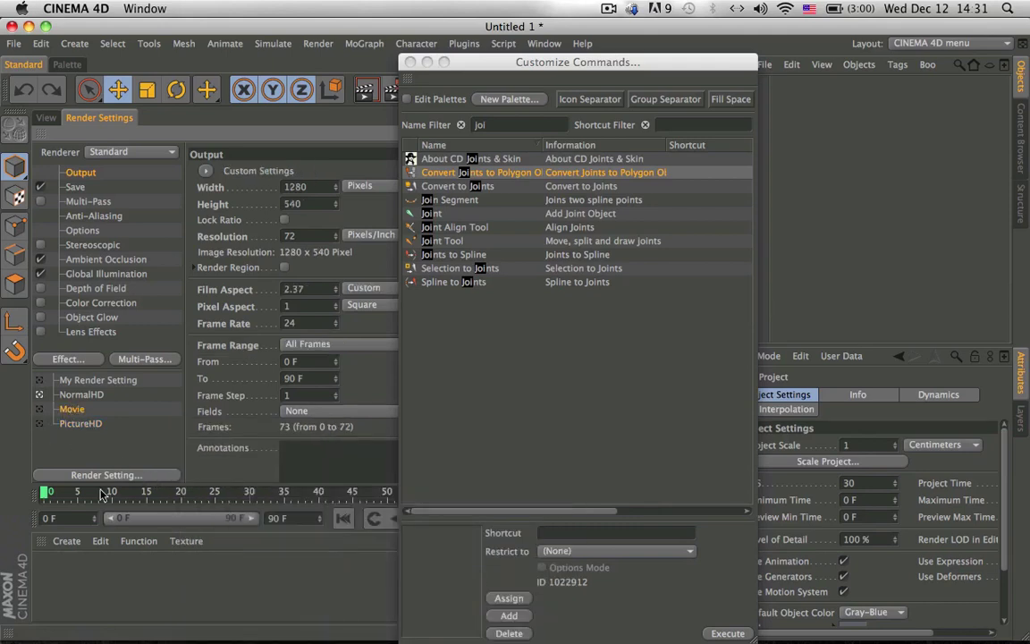
right_click(179, 422)
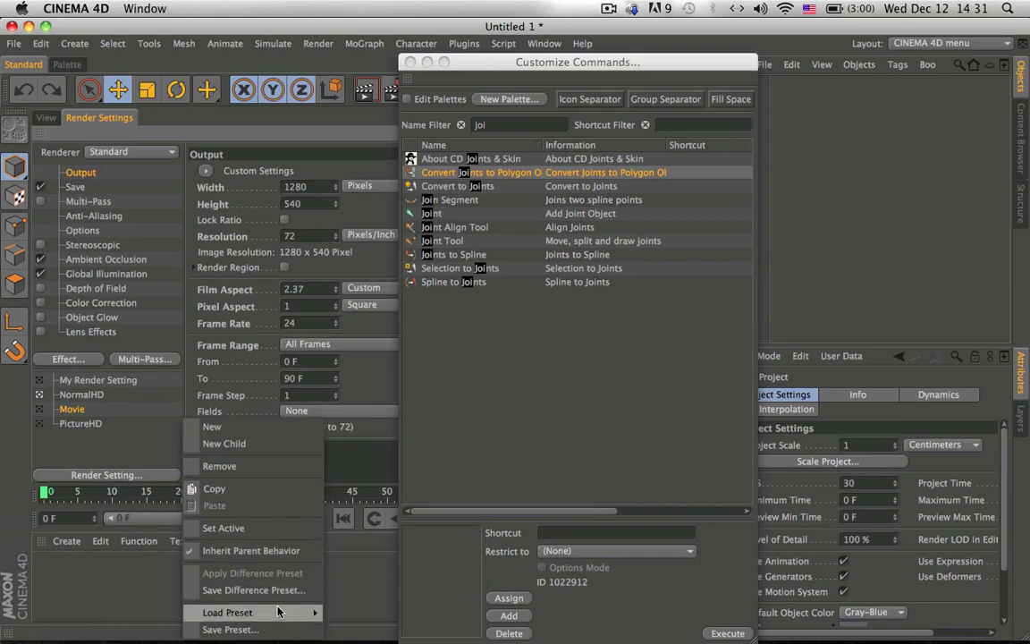
click(223, 629)
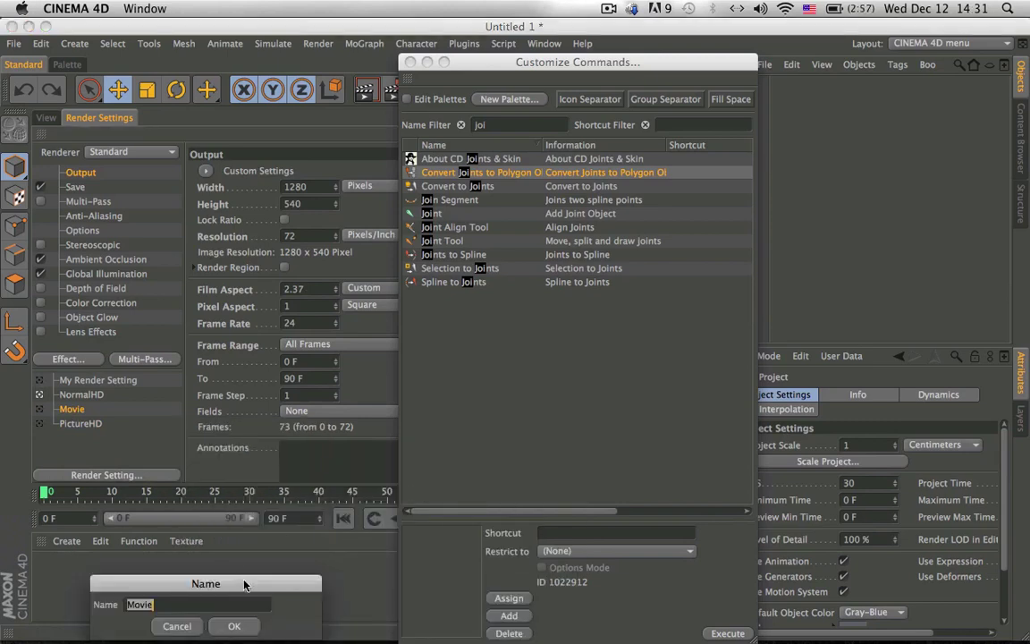
click(177, 627)
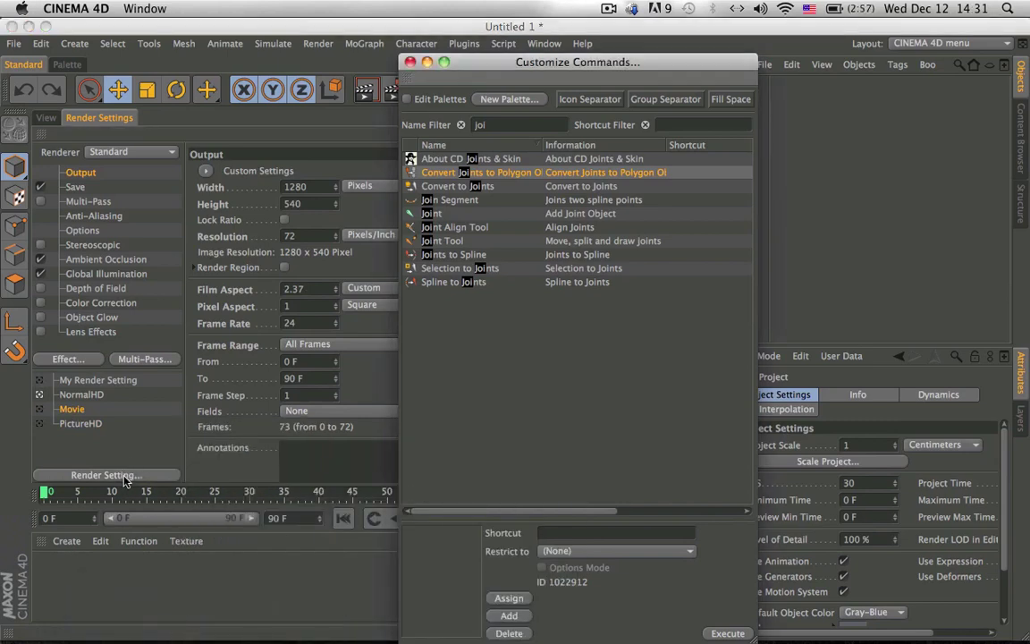
right_click(179, 422)
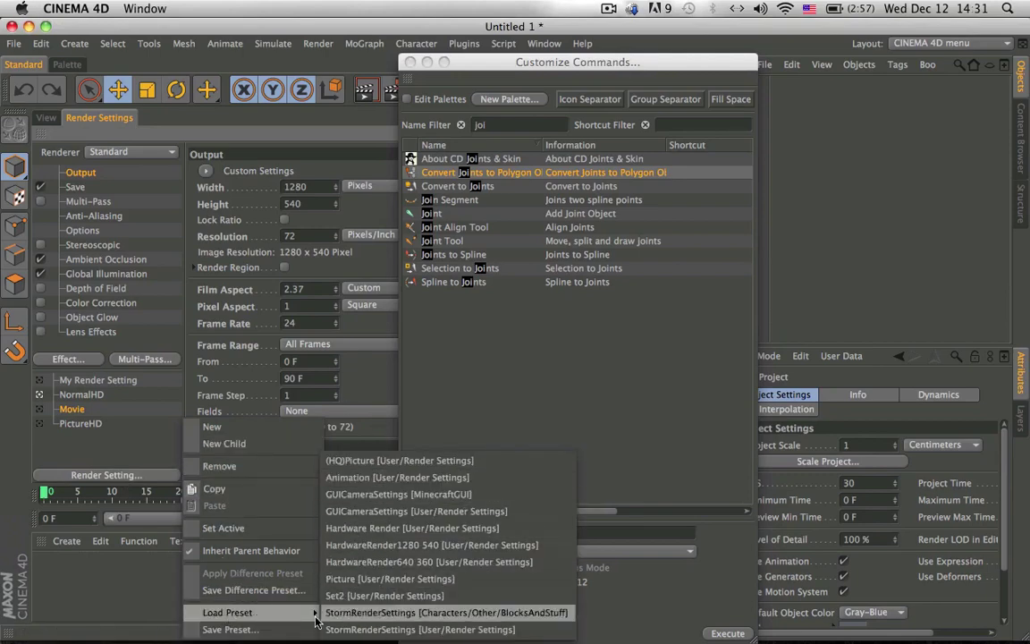
click(98, 458)
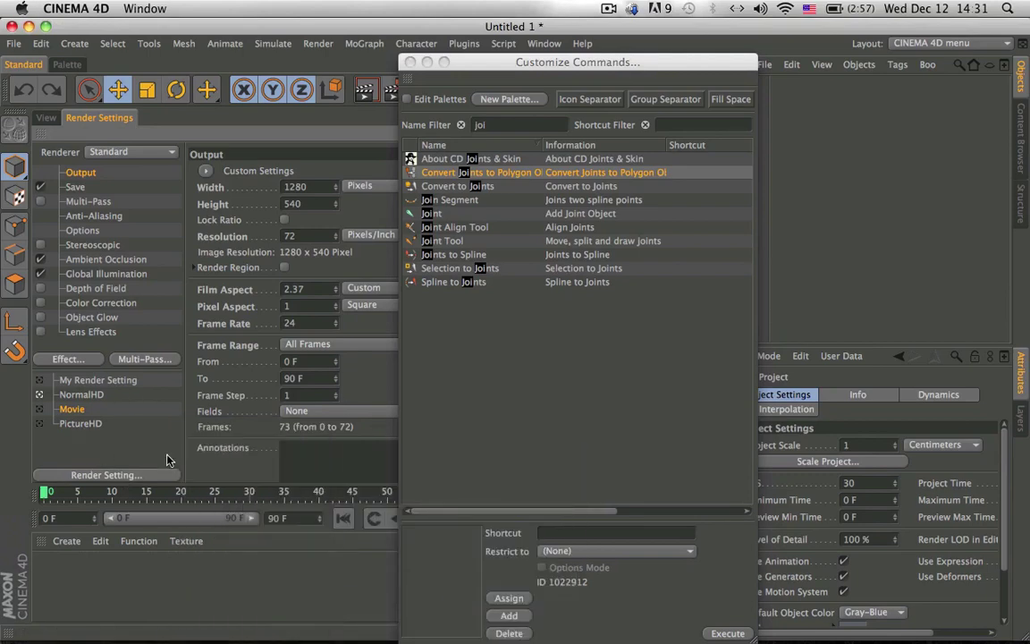
Make Movie the active render setting.
key(Up)
click(41, 411)
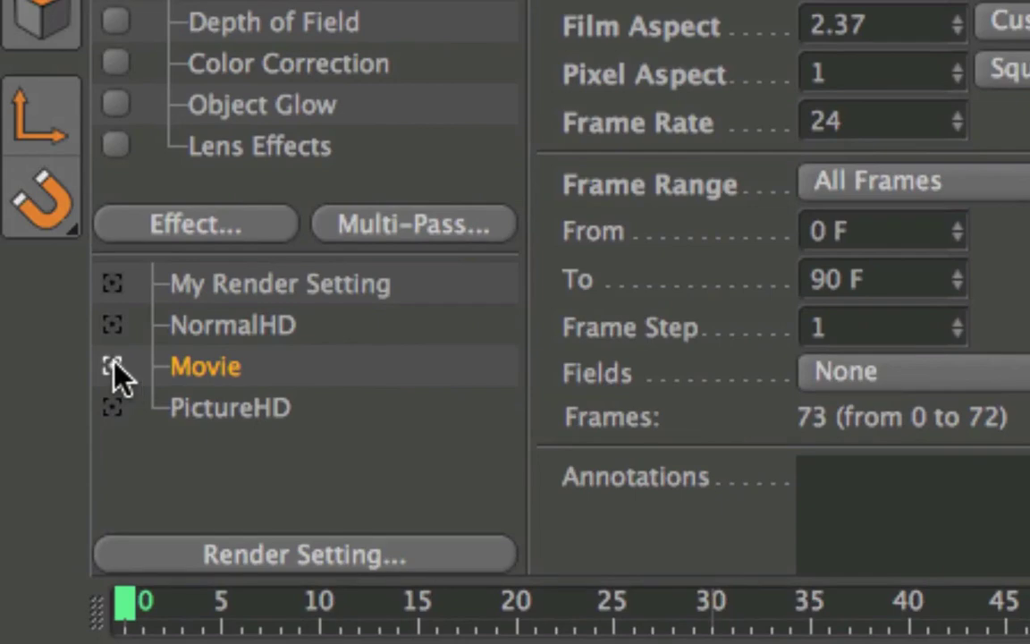
click(107, 370)
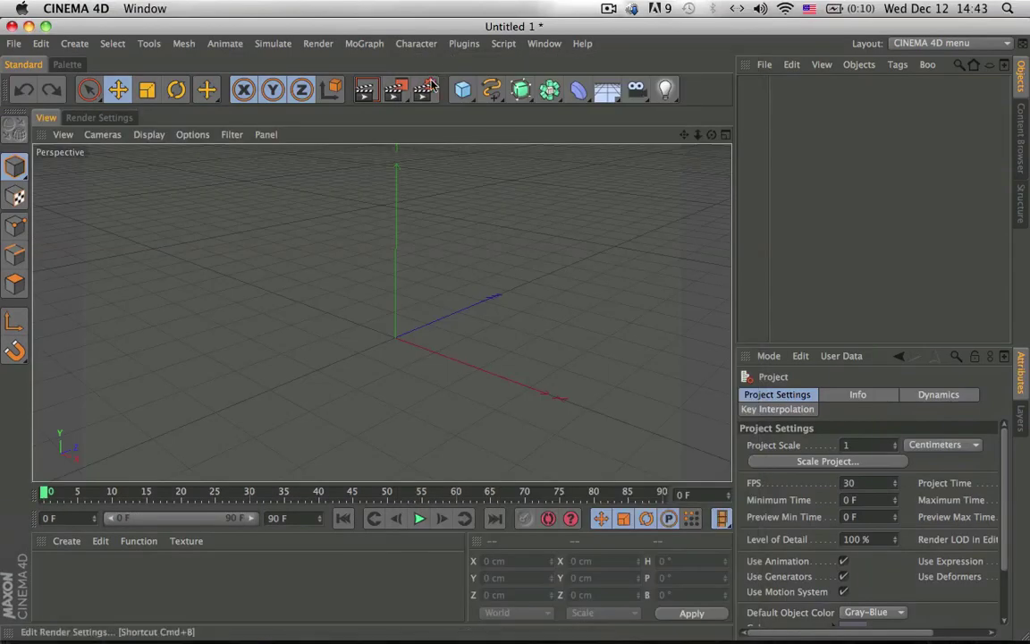
Open the Render Settings, view the PictureHD and Movie settings, and examine the presets available for loading.
click(427, 92)
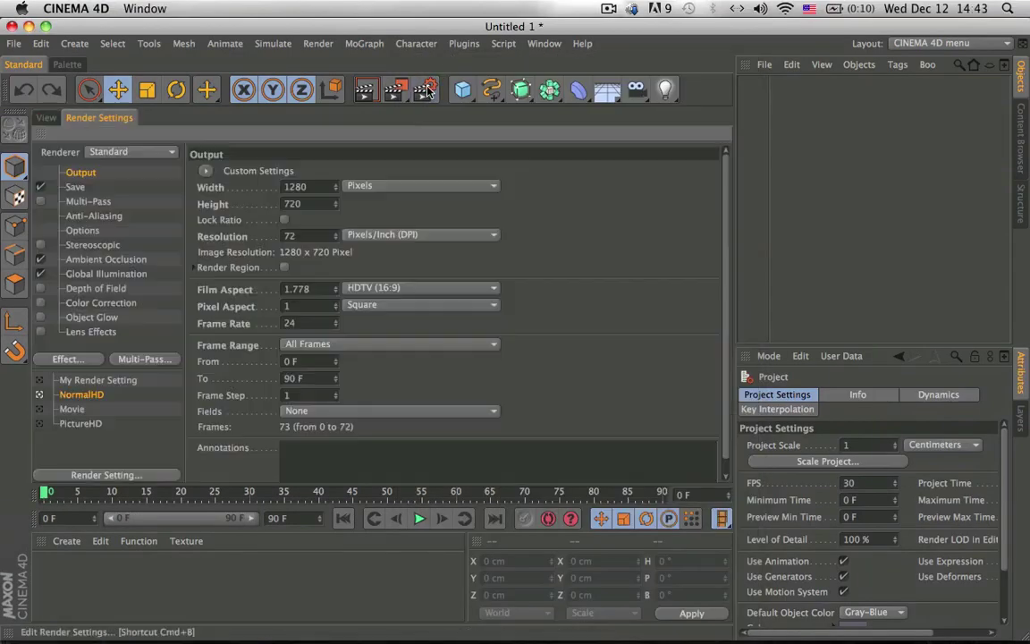
click(86, 425)
click(79, 408)
click(89, 479)
mouse_move(237, 613)
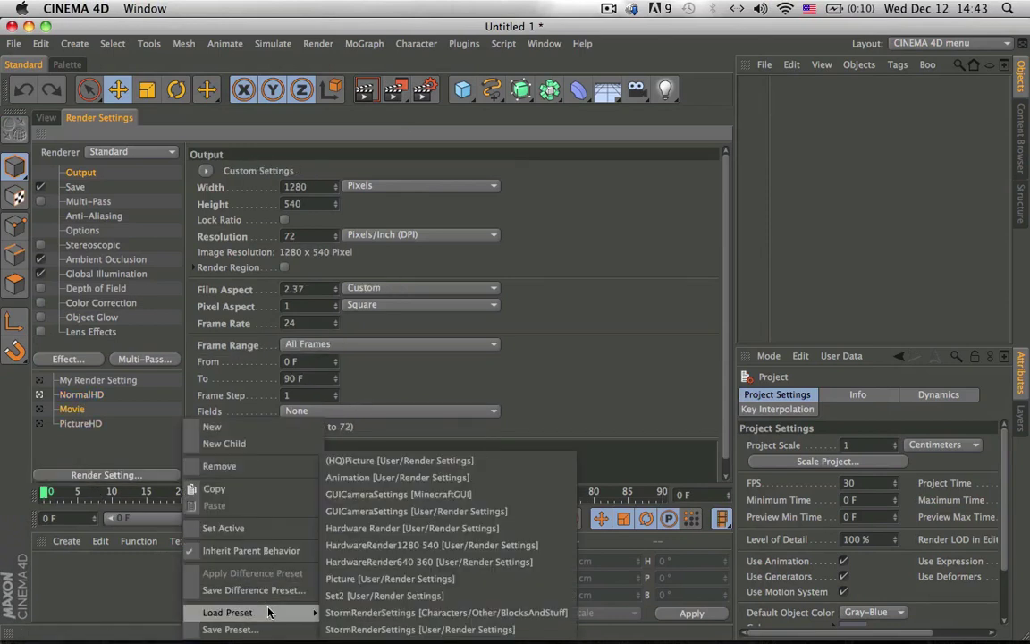
click(246, 133)
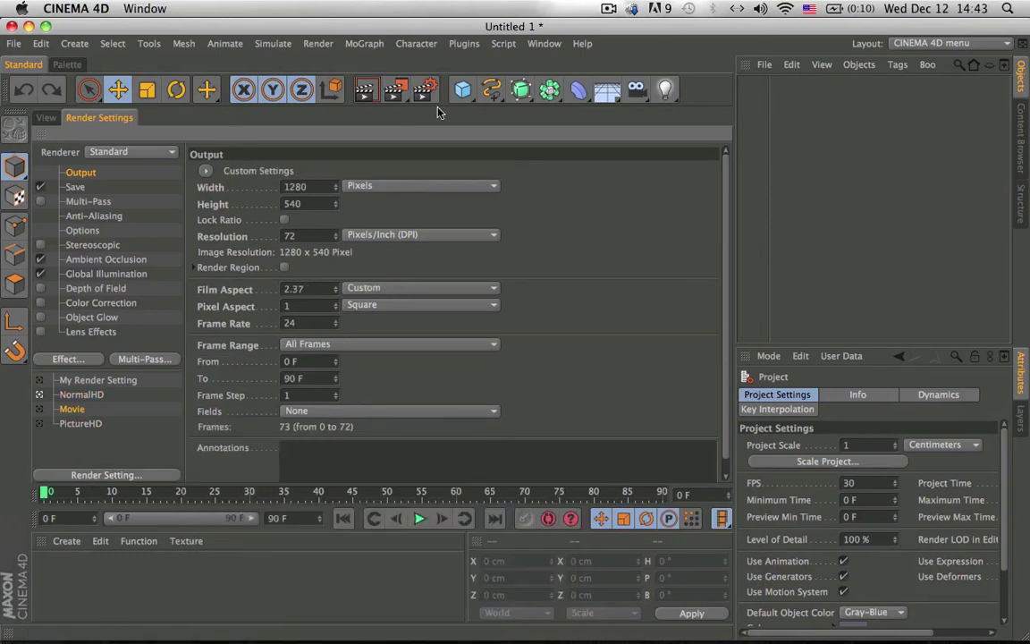
Browse the Content Browser presets to the User folder's Render Settings and examine the saved presets there.
click(1025, 125)
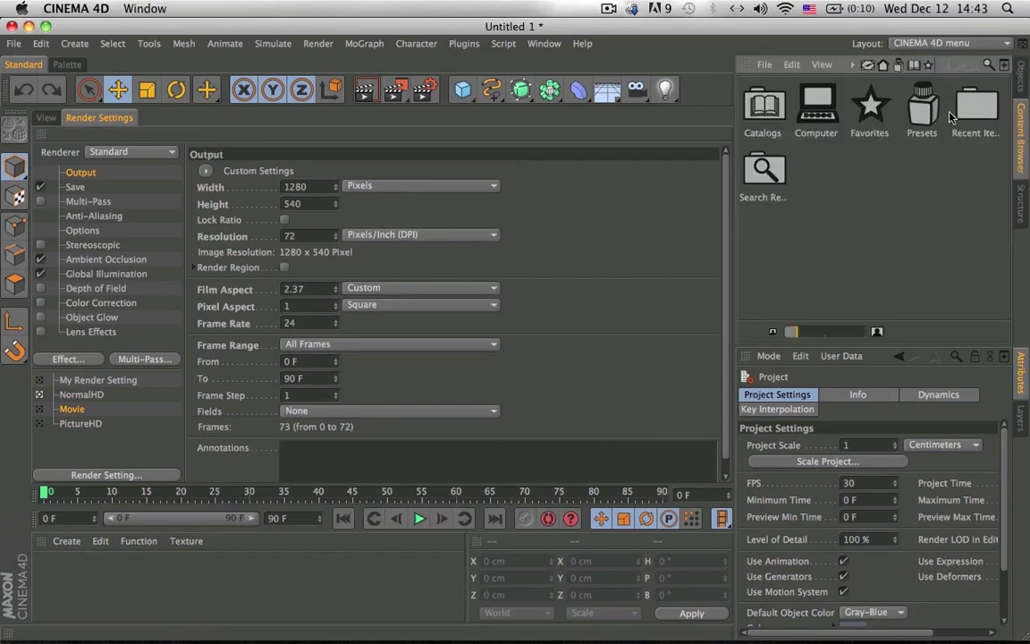
double_click(930, 111)
scroll(896, 284, down, 5)
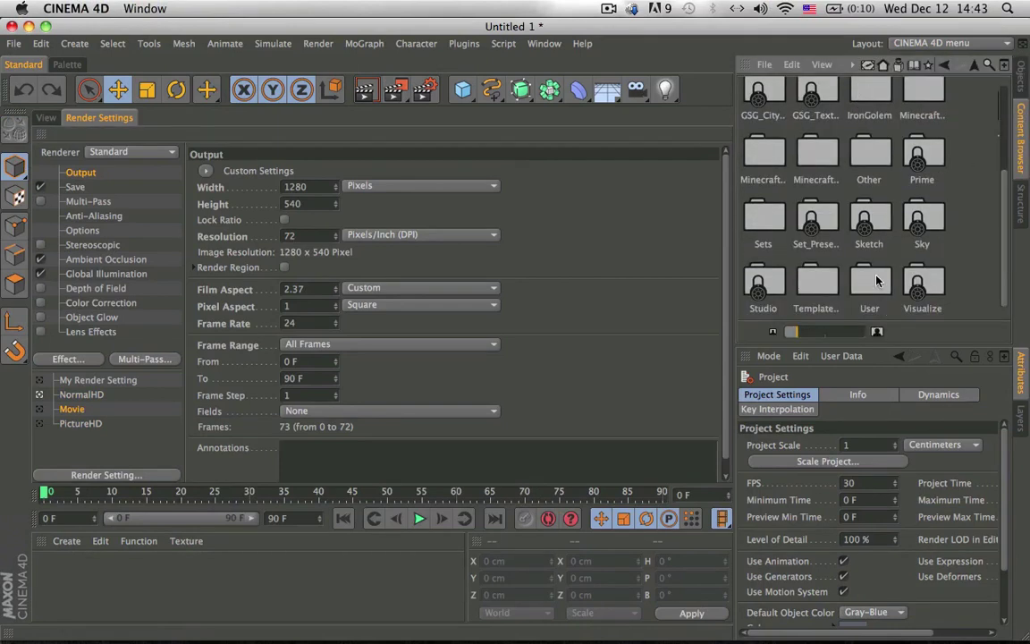
double_click(874, 281)
double_click(762, 107)
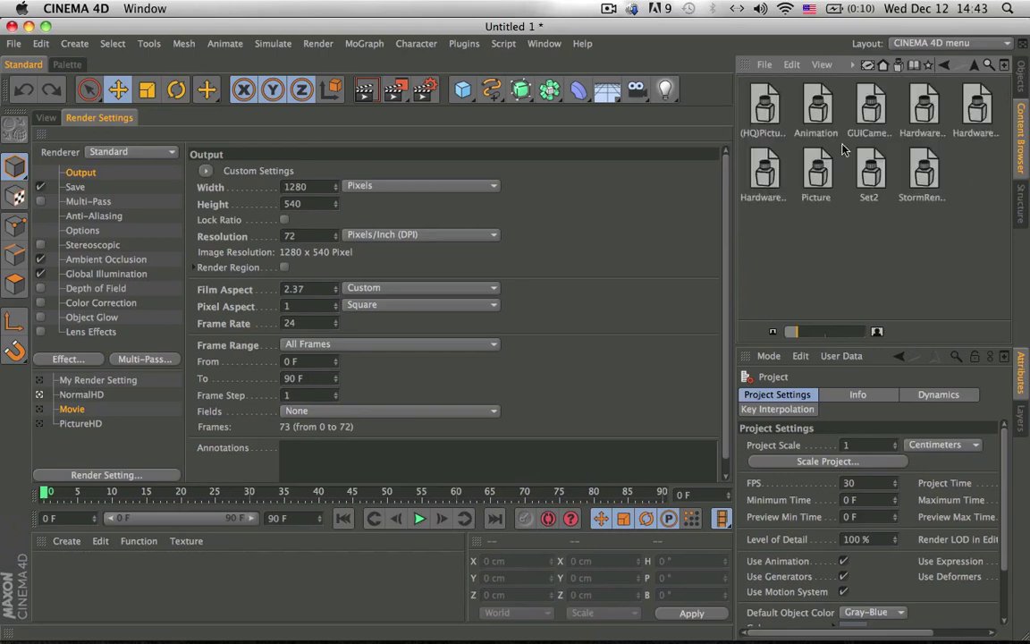
drag(898, 260, 728, 134)
drag(935, 218, 850, 89)
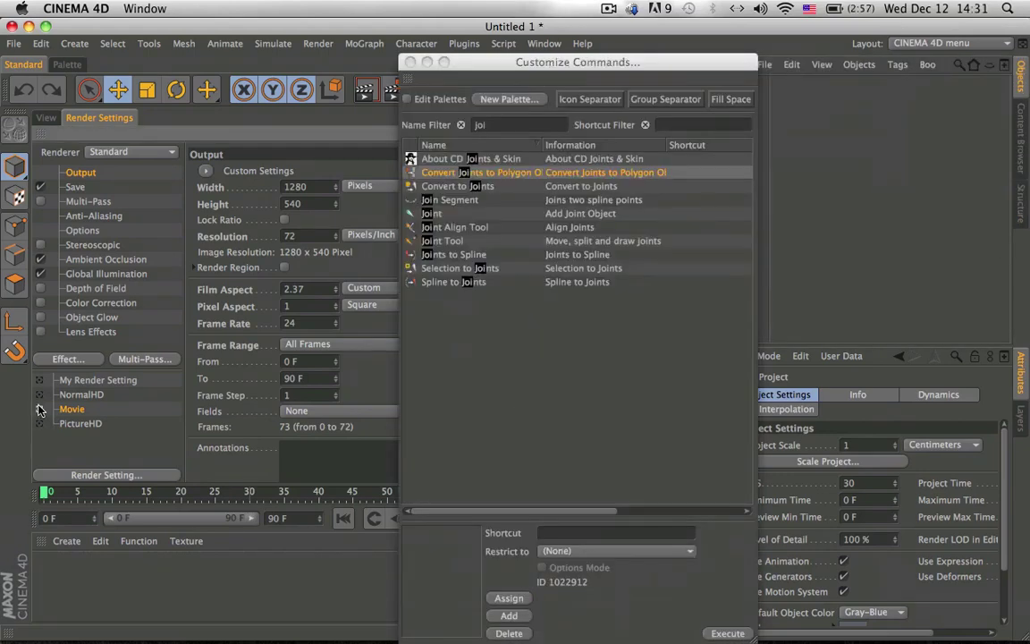
Make NormalHD the active render setting and return to the viewport.
click(38, 395)
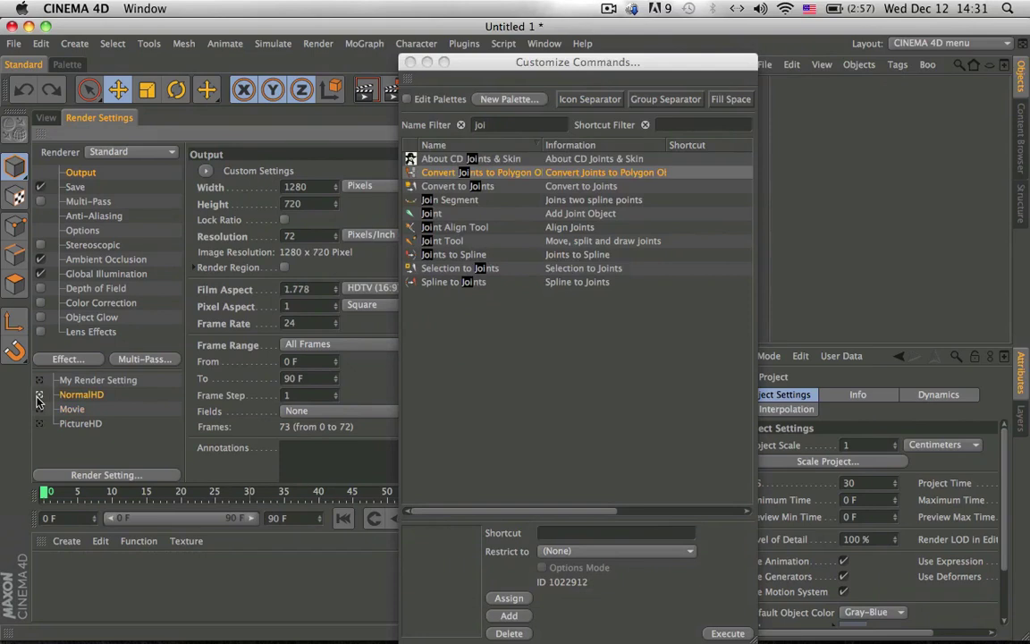
click(47, 120)
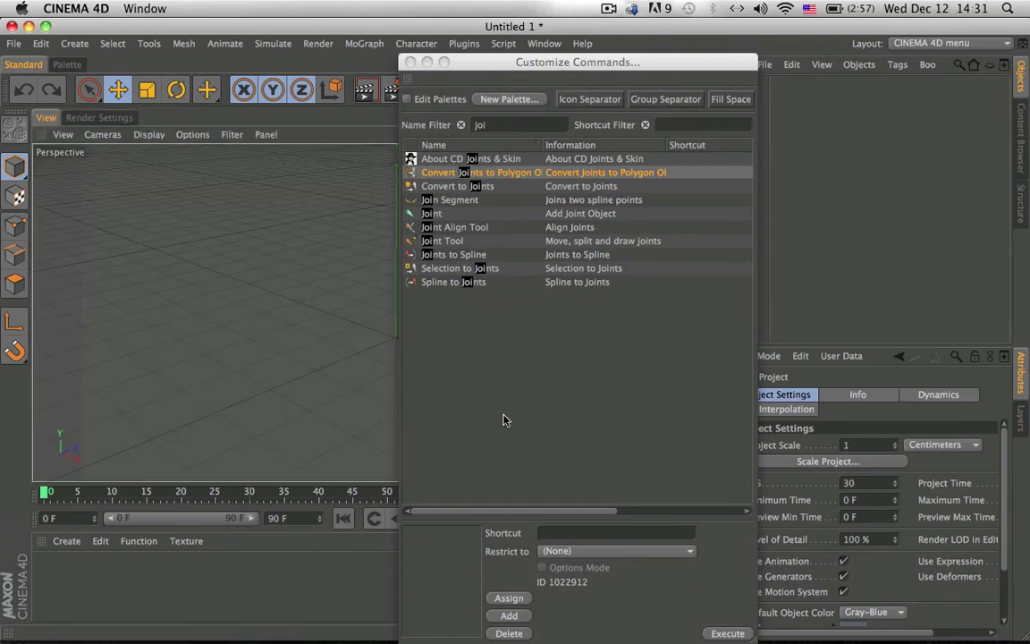
Filter the command list by "rectangle selection" and select the last Rectangle Selection entry.
click(576, 534)
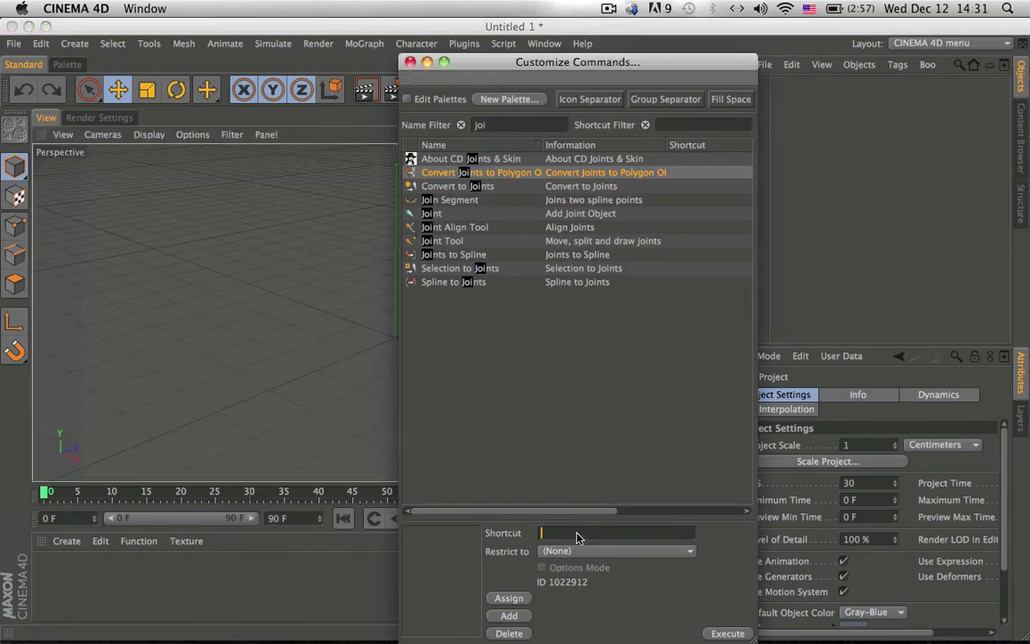
click(497, 146)
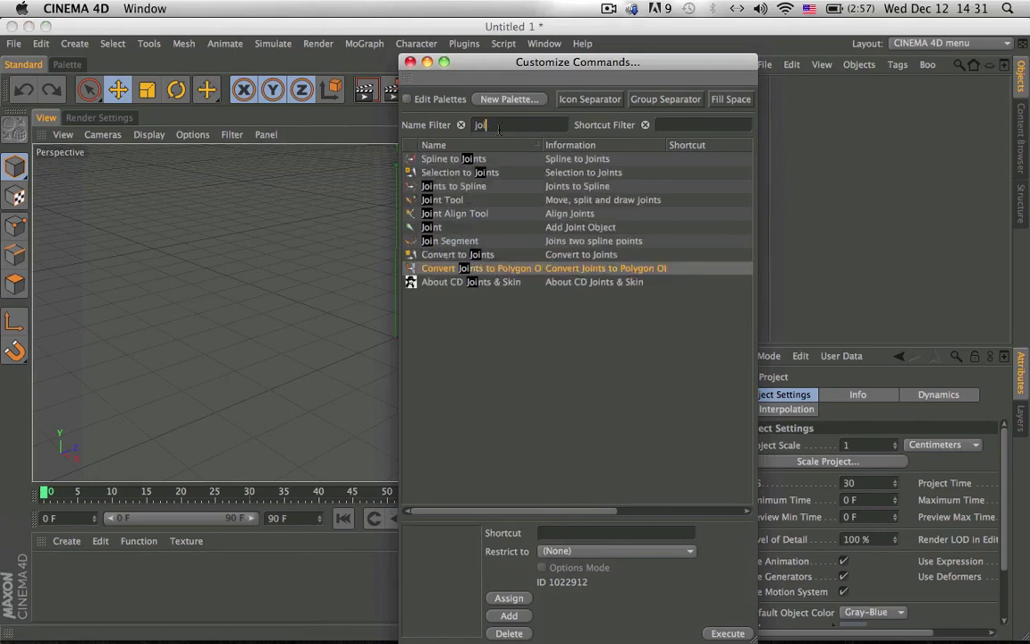
click(495, 146)
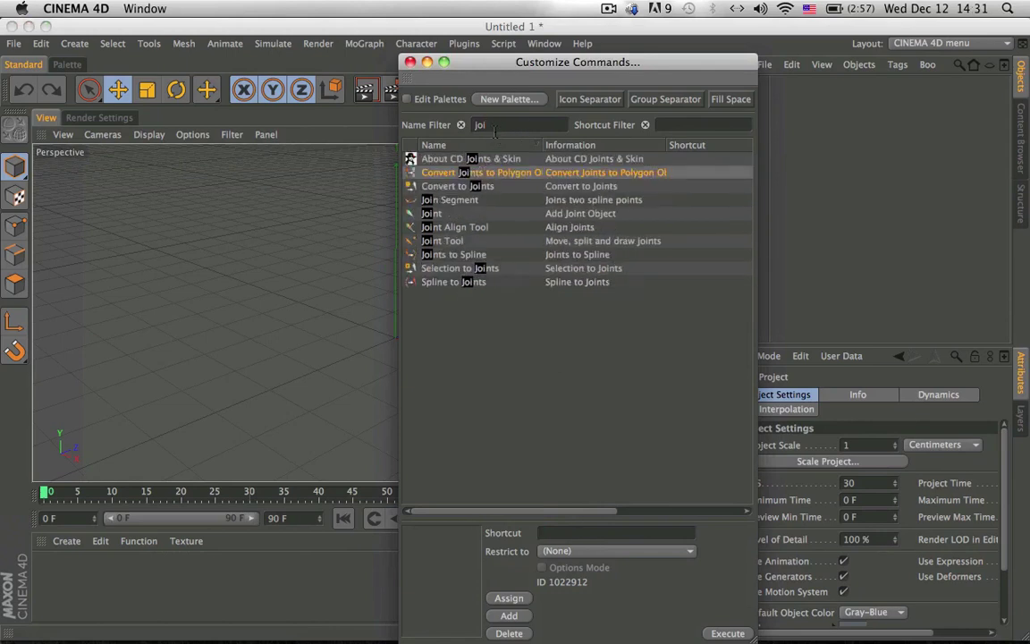
click(88, 89)
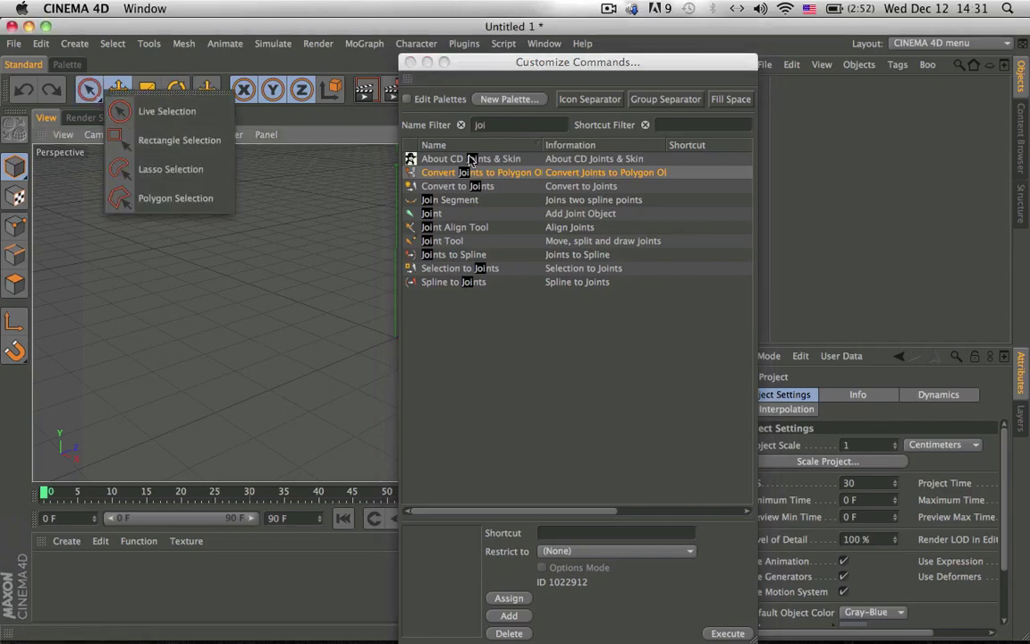
double_click(489, 126)
text(rec)
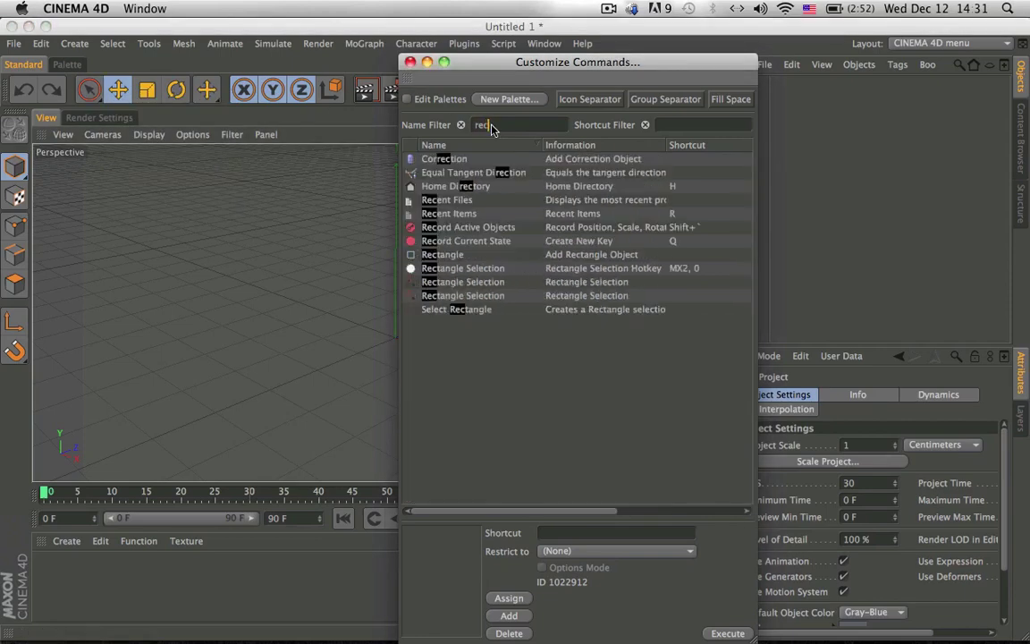
text(tangle se)
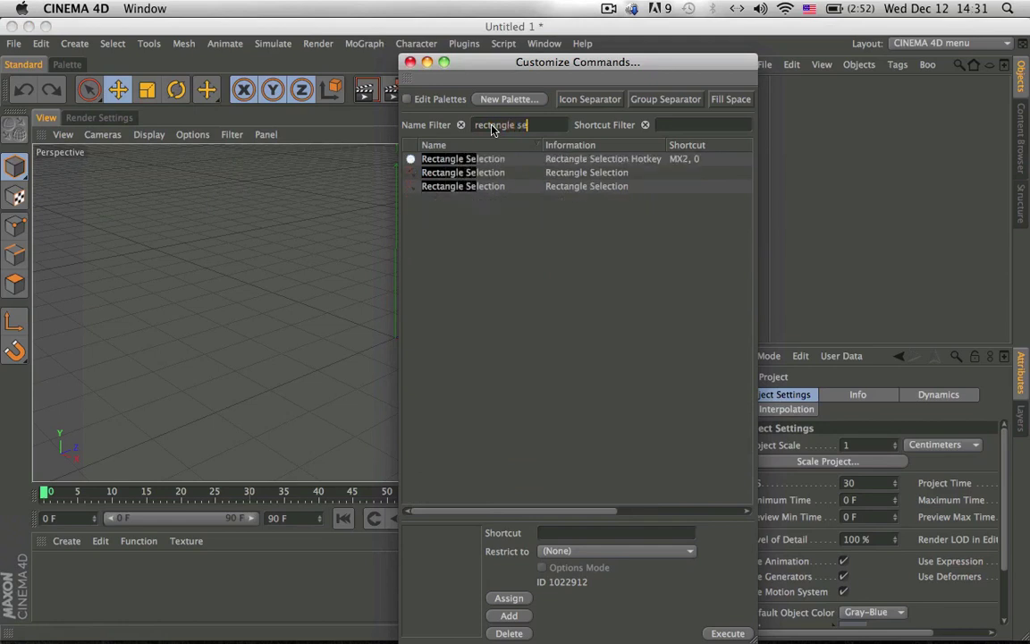
text(lection)
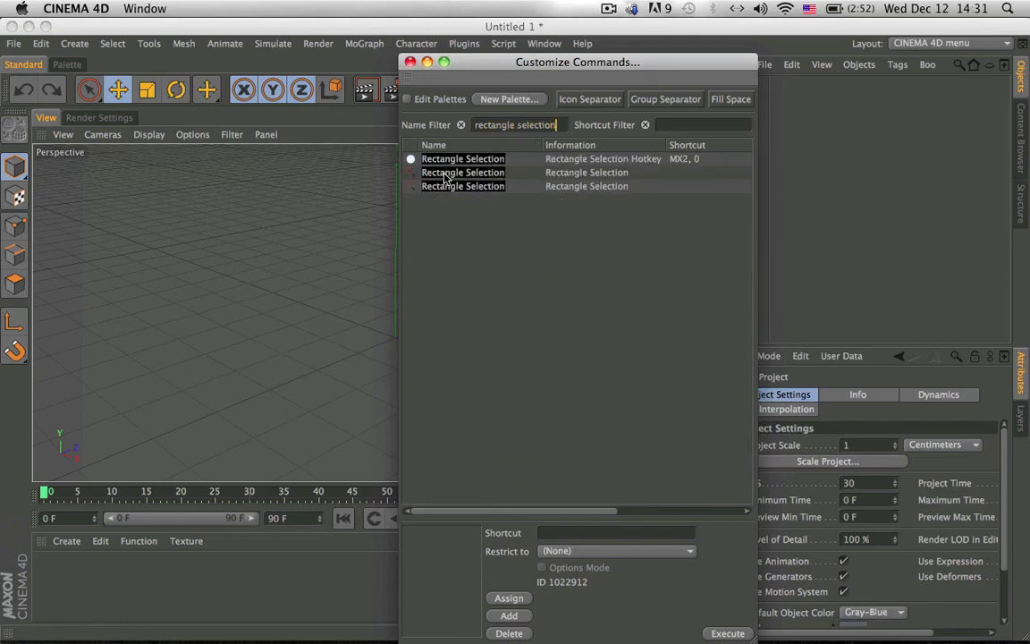
click(451, 186)
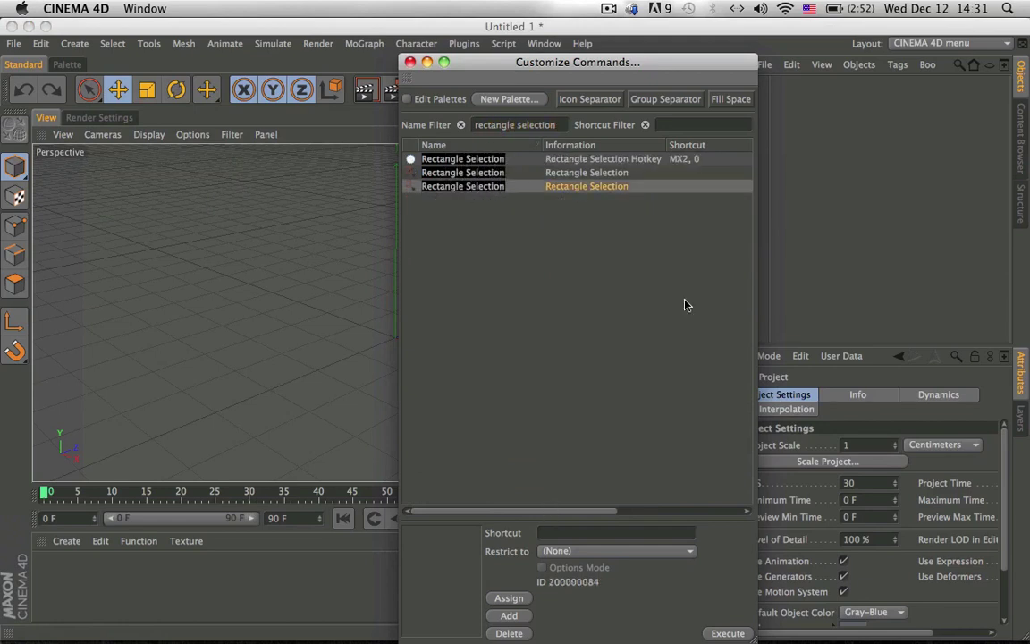
Try to assign the shortcut Cmd+Shift+M to Rectangle Selection, declining to remove the Model command's conflicting assignment.
click(630, 534)
key(super+shift+m)
click(508, 615)
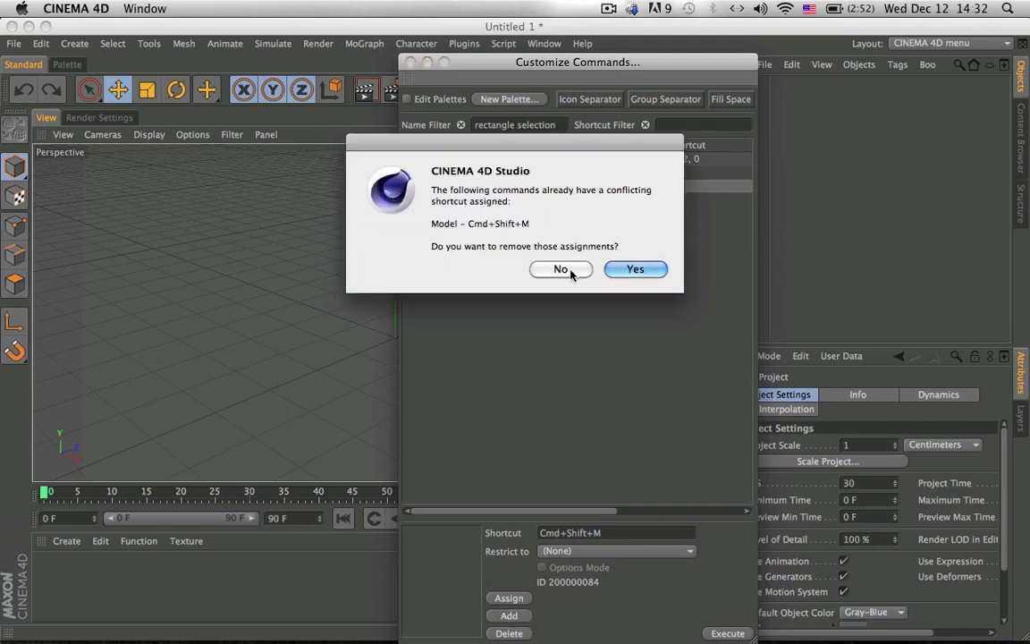
click(574, 274)
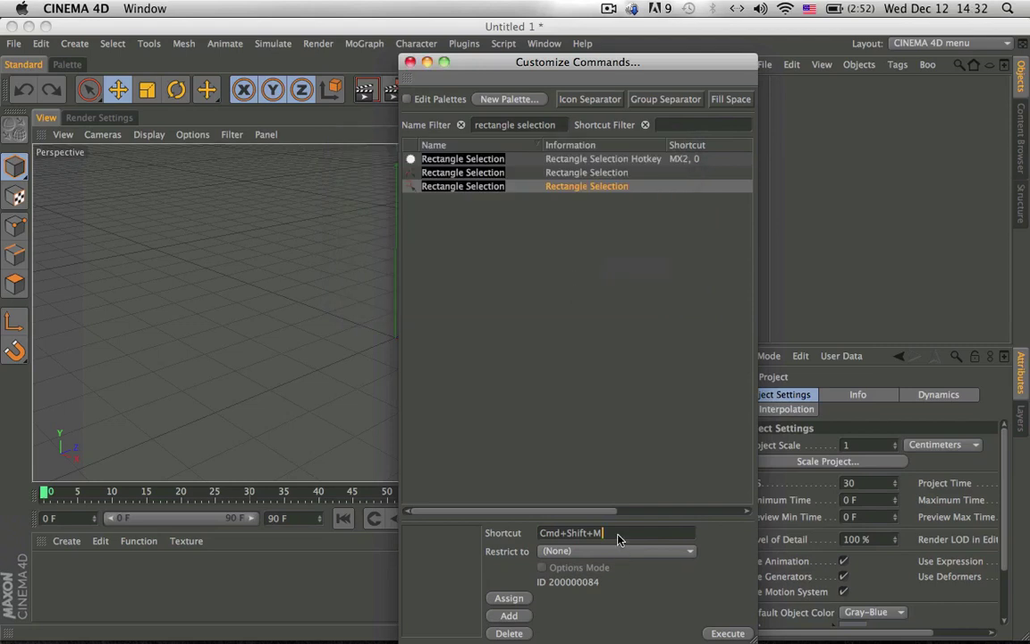
Add the shortcut Cmd+Shift+Alt+M to Rectangle Selection and delete that assignment again.
key(alt+shift+super+m)
click(523, 617)
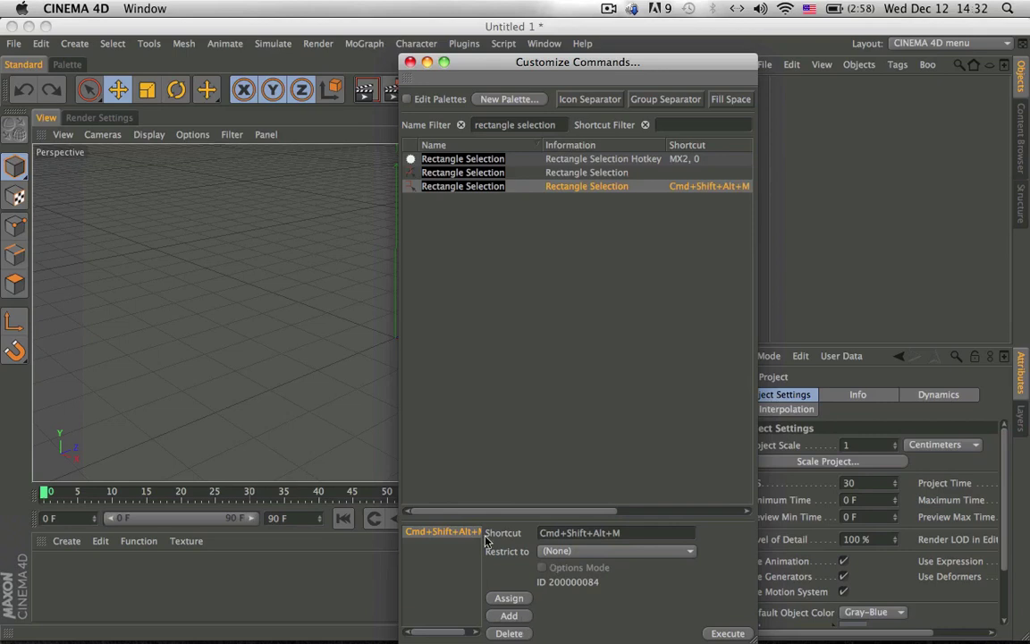
click(523, 633)
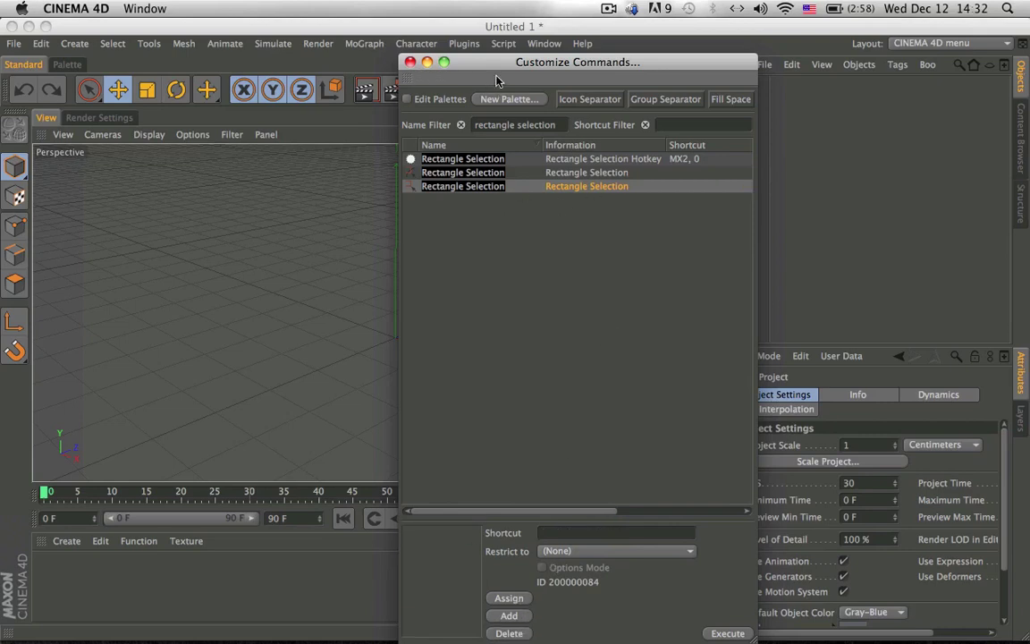
Switch the viewport to Full-Screen Mode and close the Customize Commands window.
drag(479, 74, 445, 91)
click(544, 44)
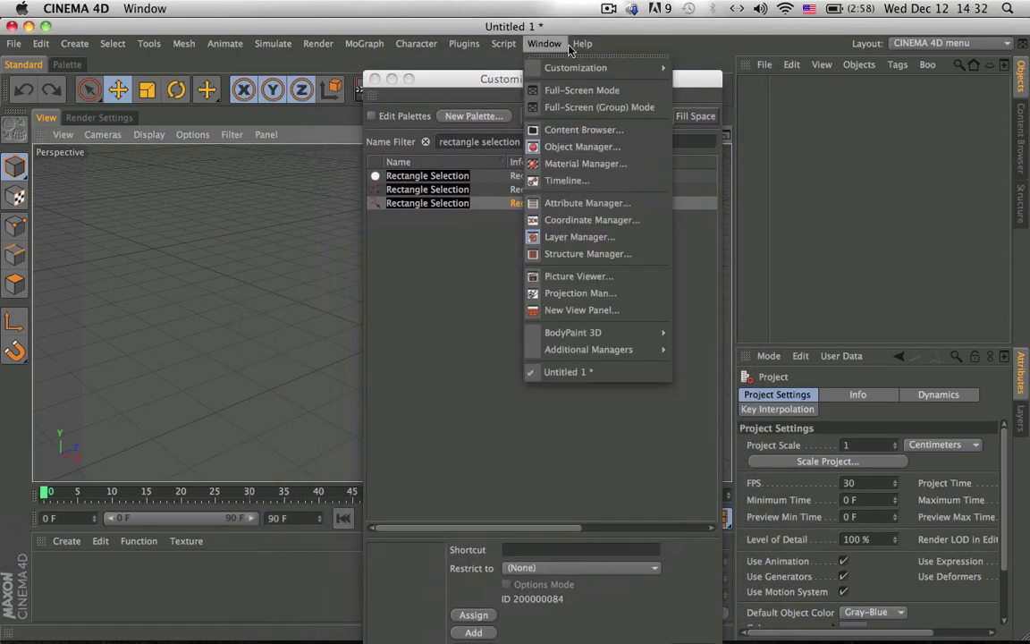
mouse_move(568, 65)
click(581, 90)
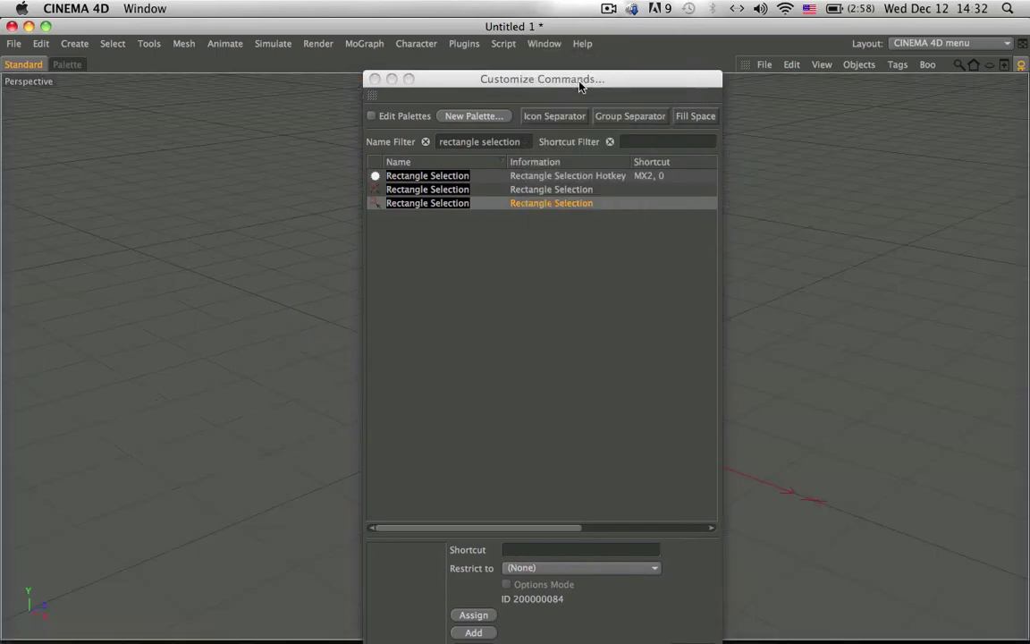
click(373, 79)
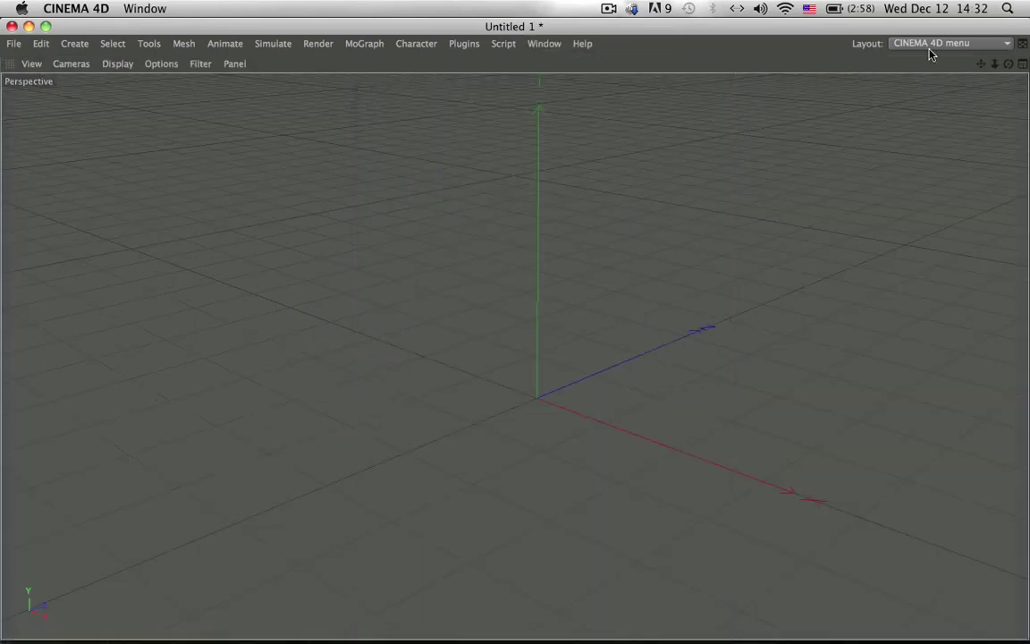